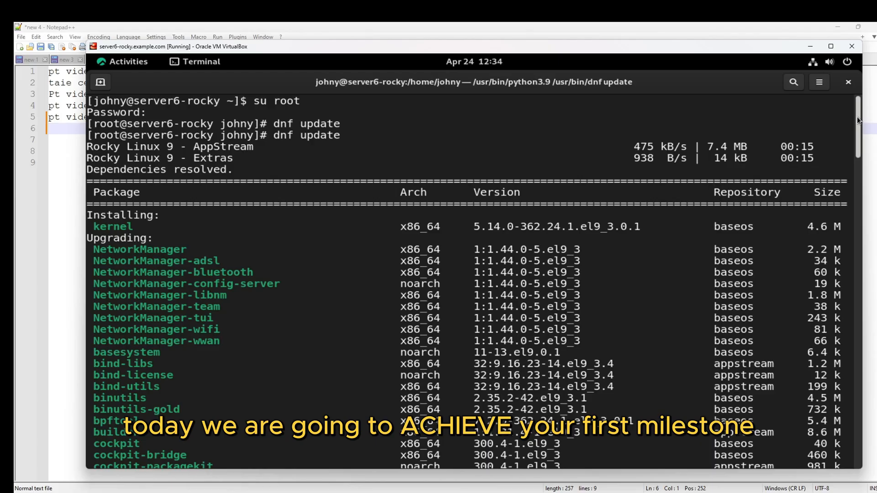
Step: Answer y to the dnf update 'Is this ok [y/N]' prompt in the VM terminal
left_click_drag(859, 121, 854, 436)
type("y")
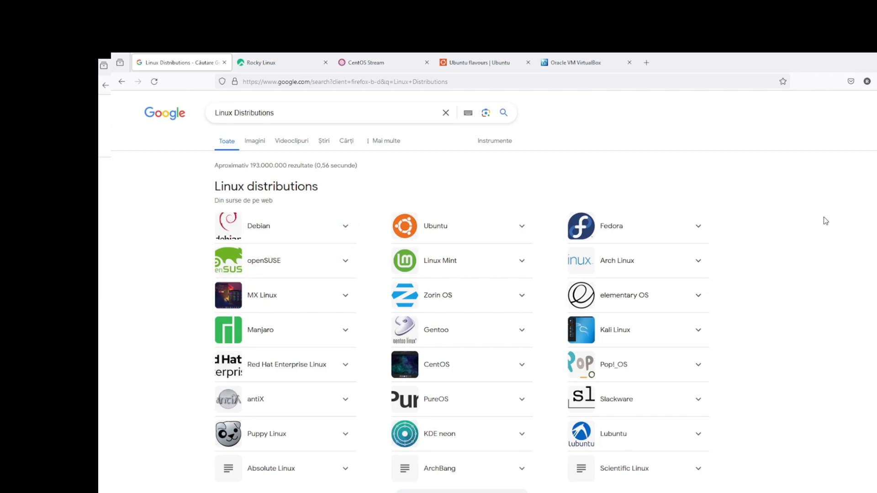
Step: Scroll the Linux Distributions results, then switch to the Rocky Linux homepage tab
scroll(742, 231, "down", 2)
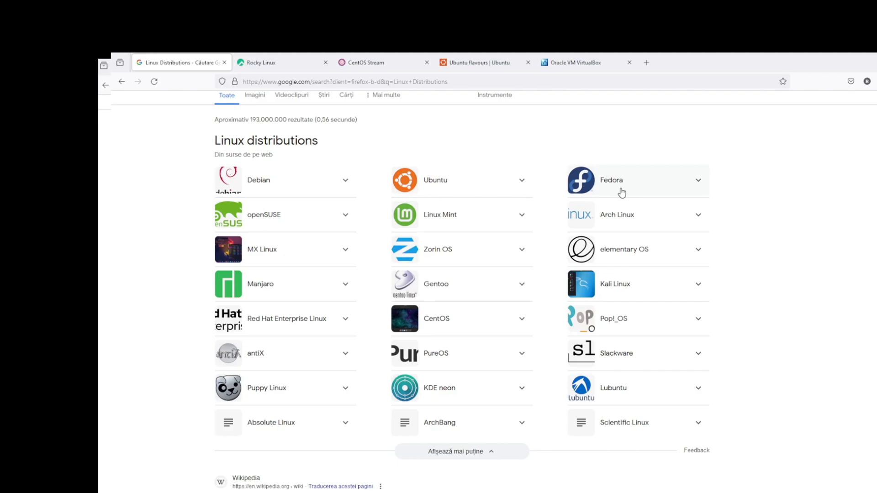
left_click(294, 63)
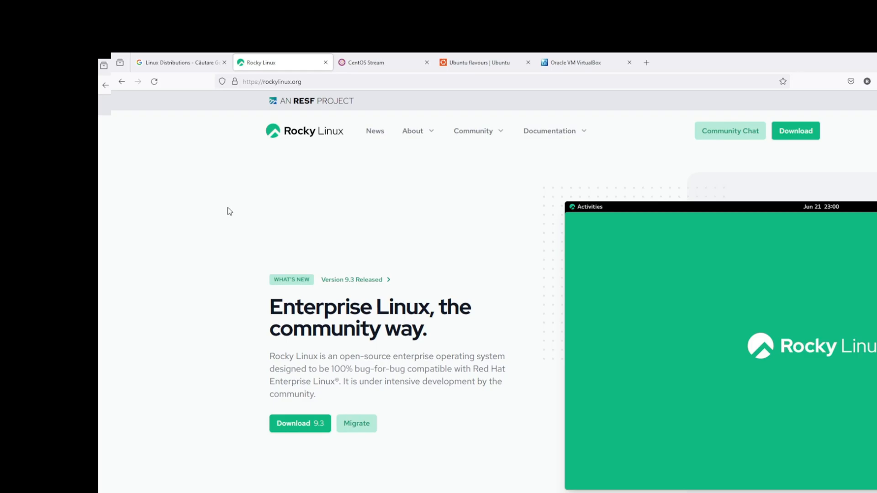
Step: Glance at the CentOS Stream tab, then open the Ubuntu flavours page
left_click(368, 64)
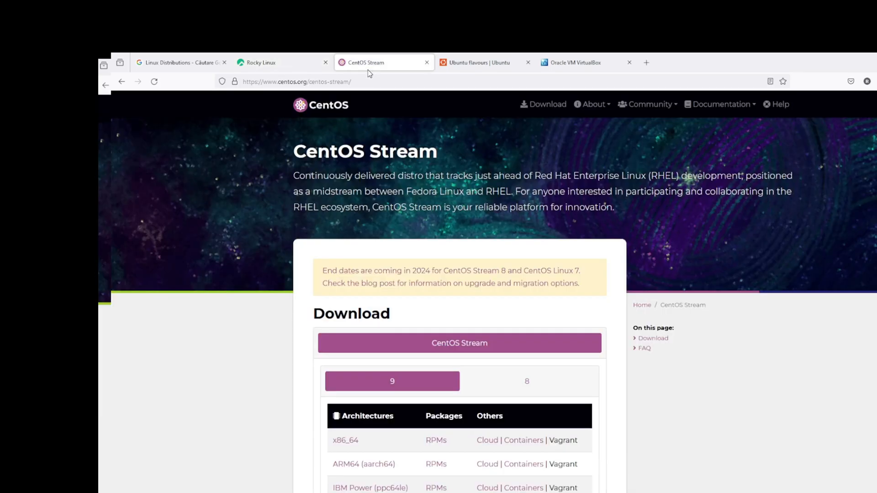
left_click(280, 64)
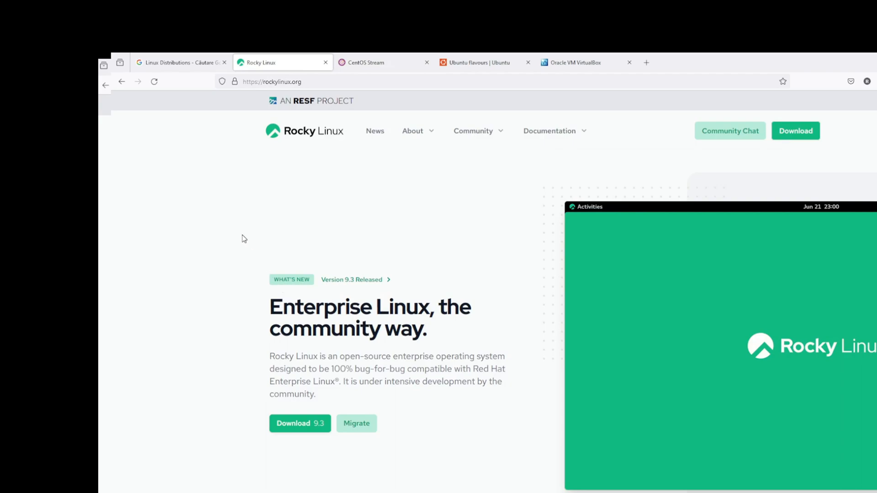
left_click(479, 63)
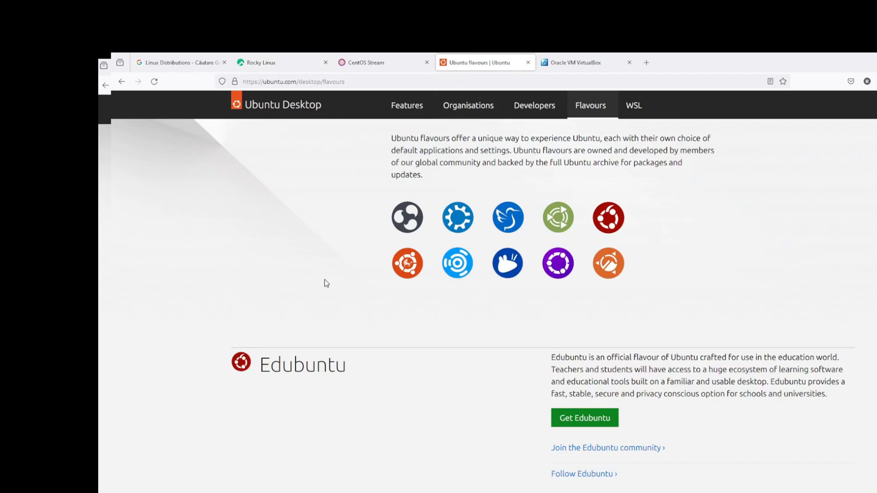
scroll(324, 280, "up", 2)
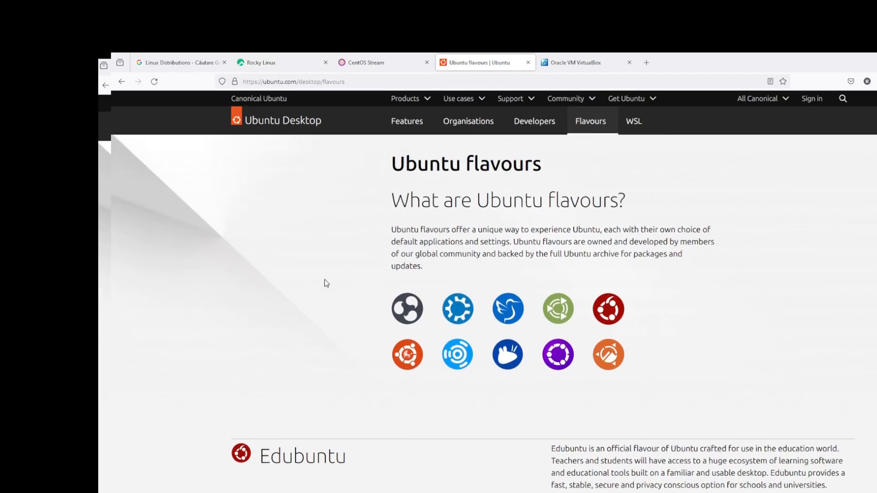
scroll(323, 279, "down", 1)
scroll(500, 208, "up", 1)
scroll(550, 245, "down", 2)
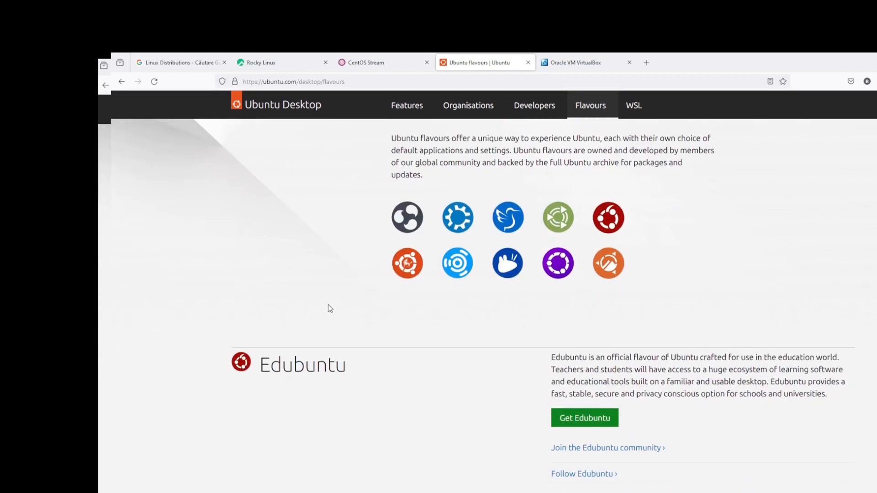
scroll(327, 305, "down", 2)
scroll(338, 361, "down", 10)
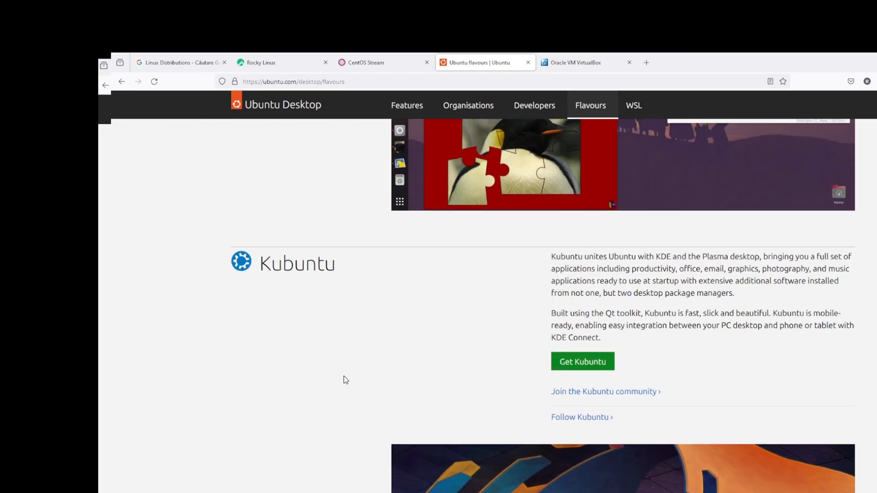
Step: Highlight the Kubuntu heading and read through the flavours down to Ubuntu Studio
left_click_drag(349, 271, 258, 268)
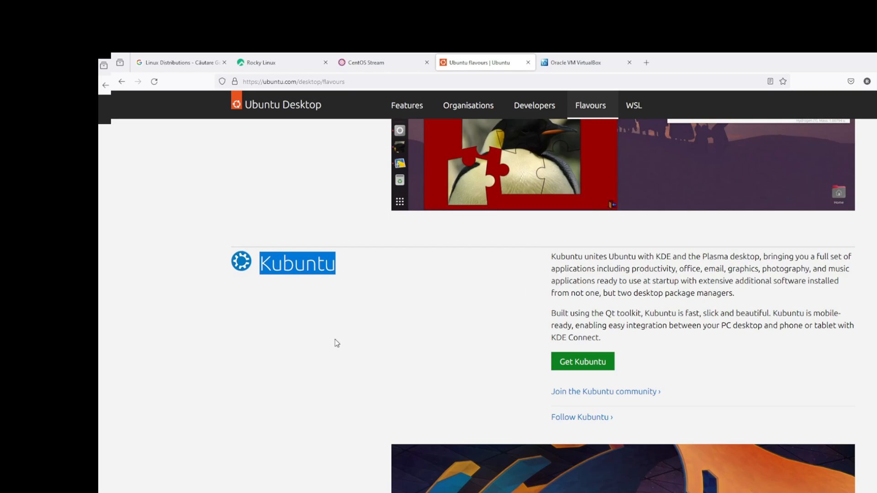
scroll(272, 350, "down", 5)
scroll(274, 350, "down", 7)
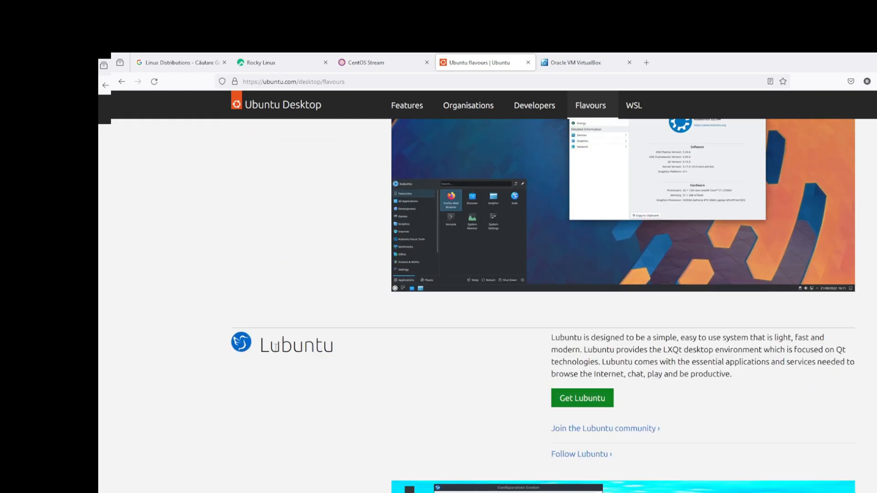
scroll(332, 294, "down", 6)
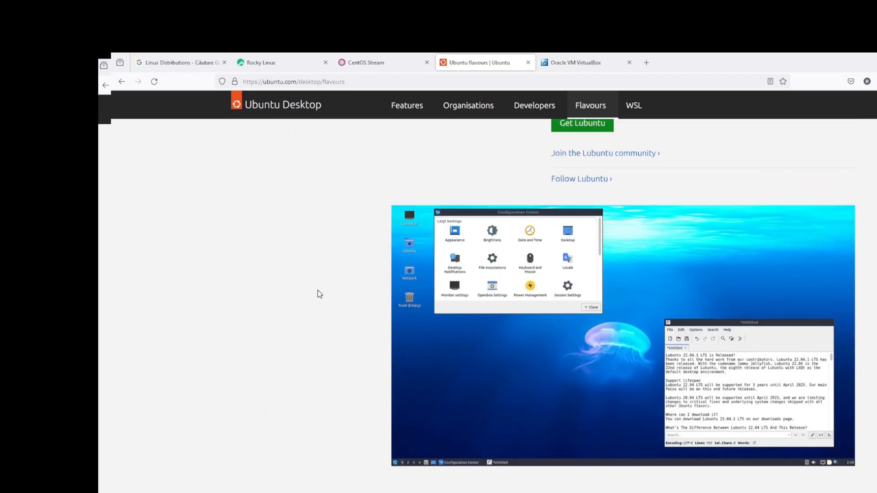
scroll(398, 364, "down", 6)
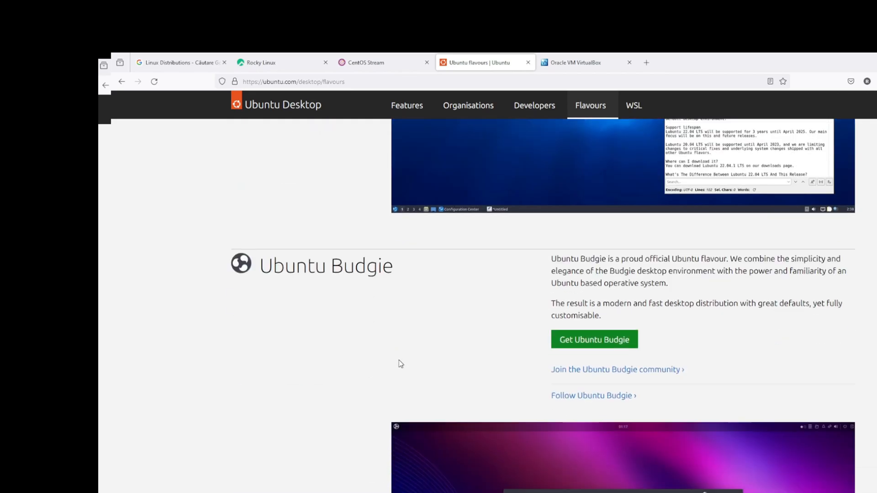
scroll(355, 360, "down", 4)
scroll(354, 369, "down", 15)
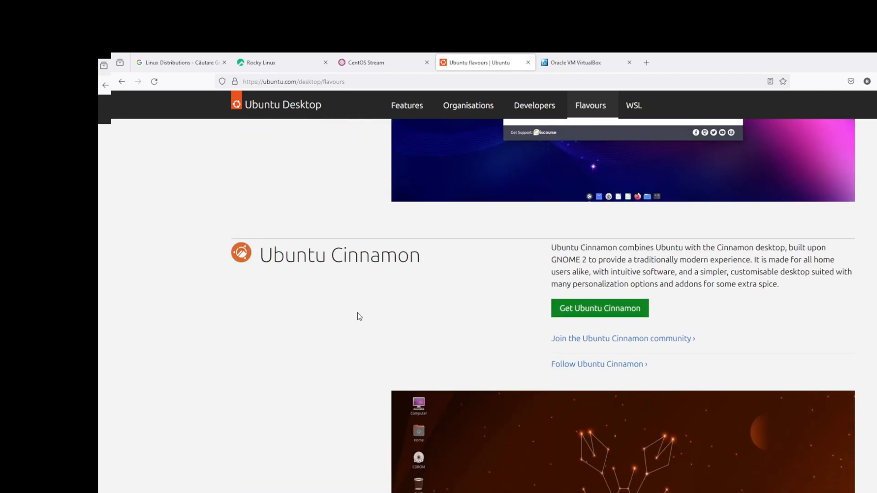
scroll(200, 335, "down", 10)
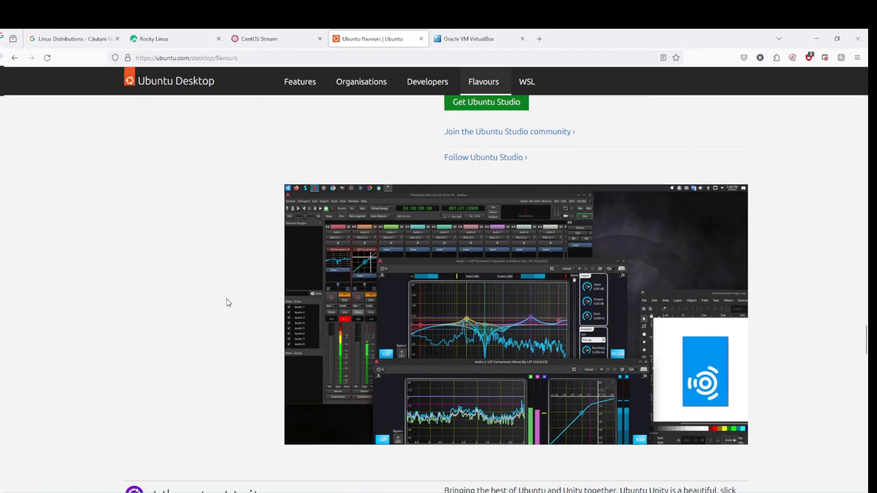
scroll(227, 303, "up", 4)
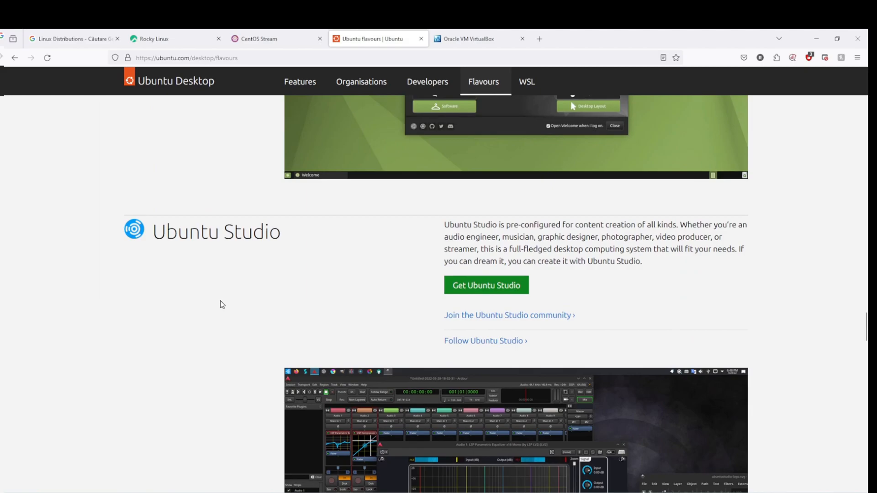
scroll(295, 272, "down", 1)
scroll(243, 288, "down", 5)
scroll(224, 290, "up", 1)
scroll(212, 287, "up", 1)
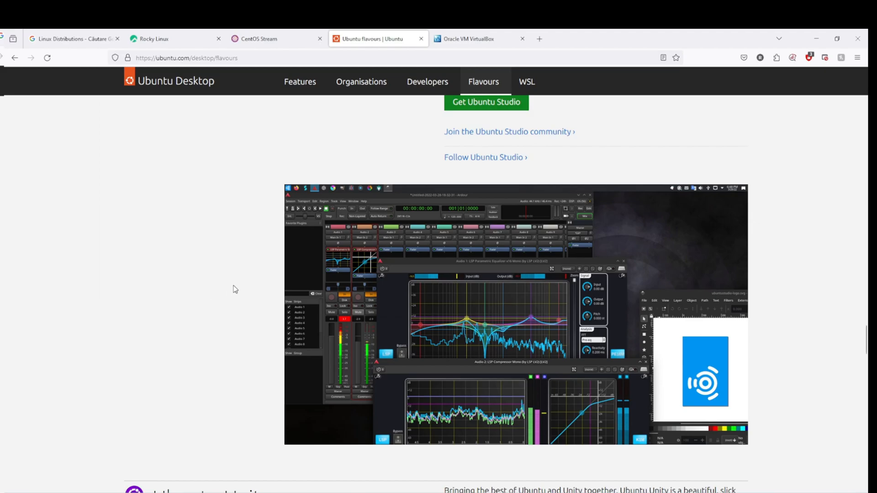
scroll(234, 289, "down", 1)
scroll(236, 289, "up", 1)
scroll(236, 289, "up", 3)
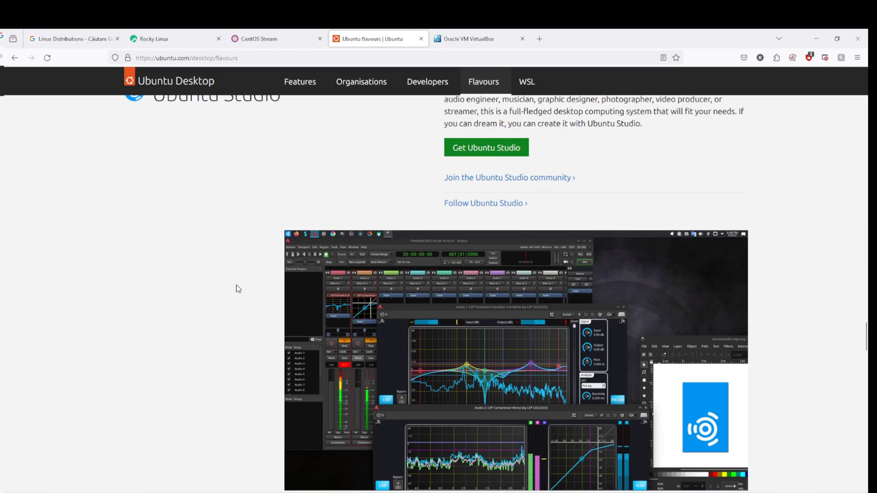
scroll(227, 270, "down", 1)
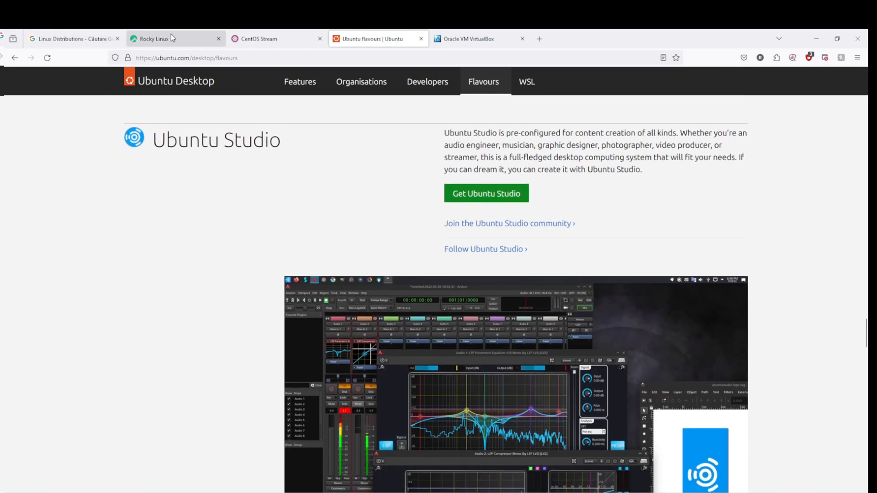
Step: Expand and collapse the Red Hat Enterprise Linux result, then return to the Rocky Linux tab
left_click(75, 39)
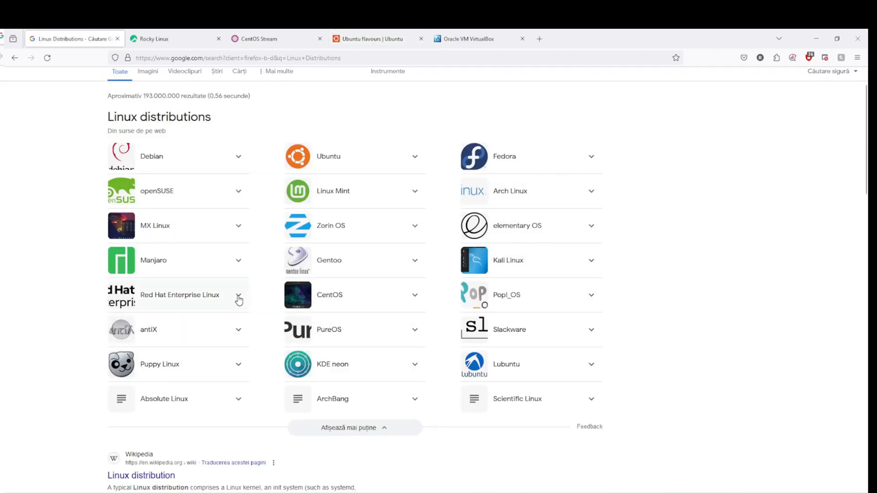
left_click(216, 304)
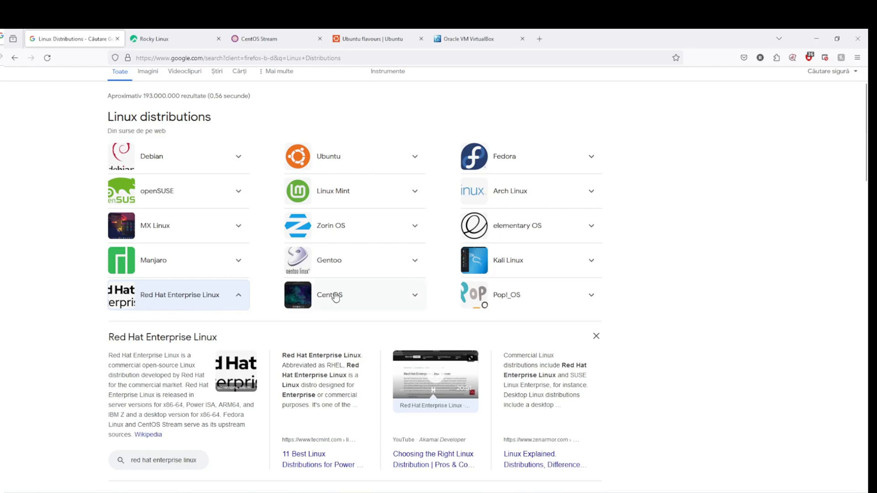
left_click(223, 309)
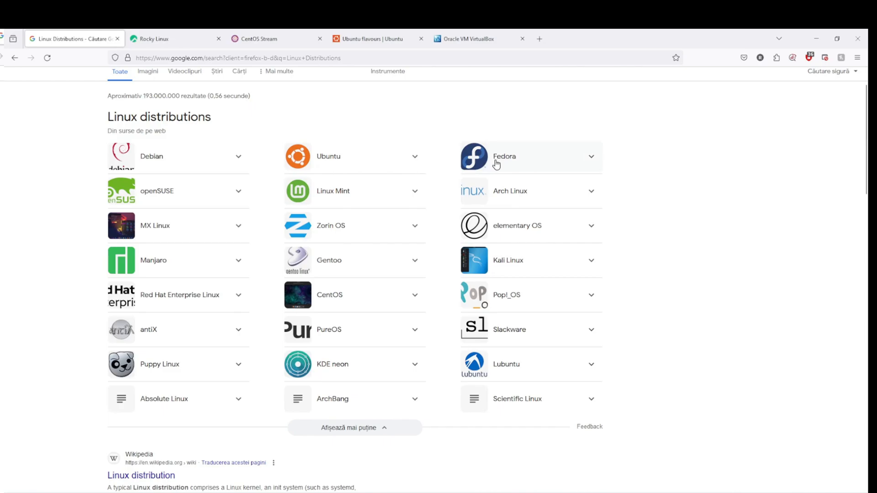
left_click(163, 40)
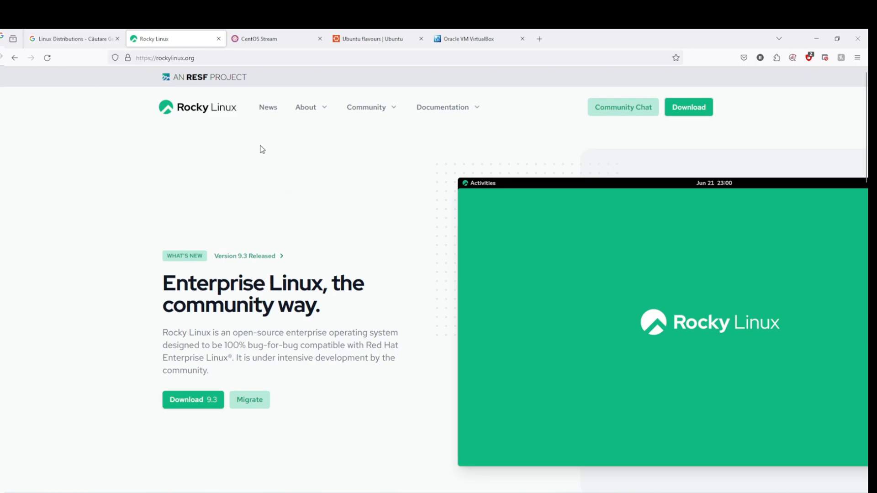
Step: Go from the Rocky Linux homepage to the Rocky Linux 9.3 download page
left_click(259, 40)
left_click(163, 37)
left_click(218, 58)
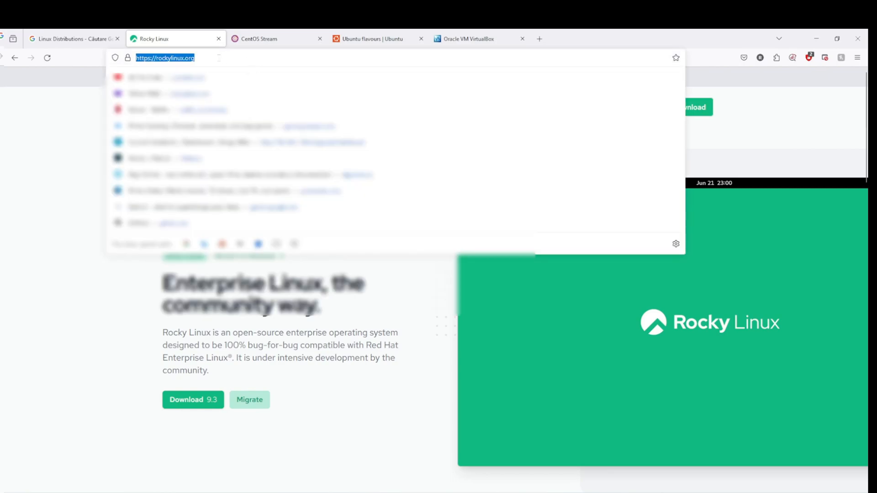
left_click(134, 347)
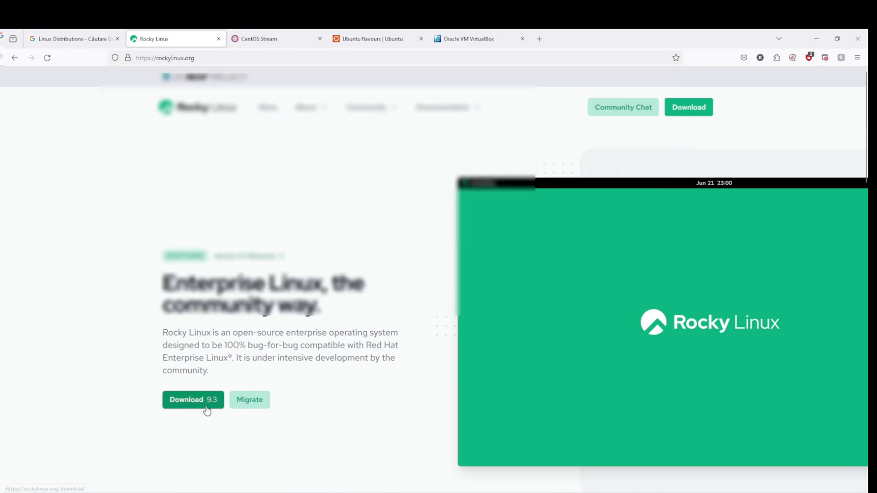
left_click(183, 402)
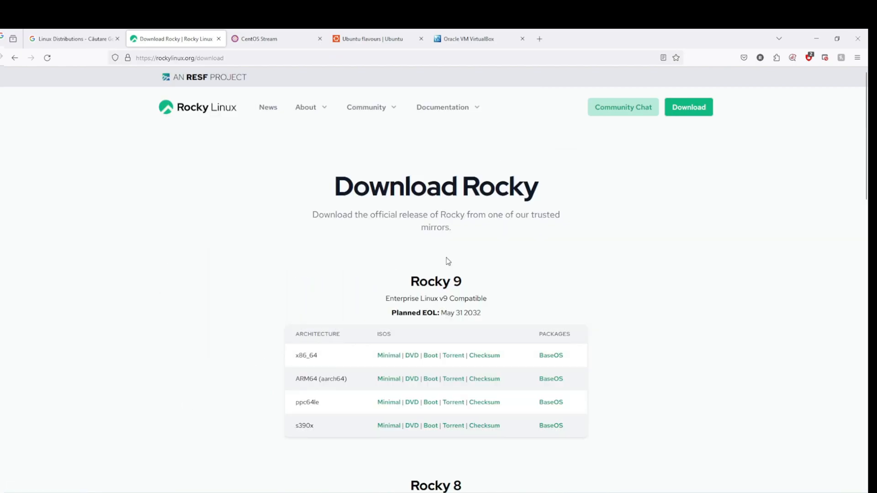
scroll(446, 242, "down", 2)
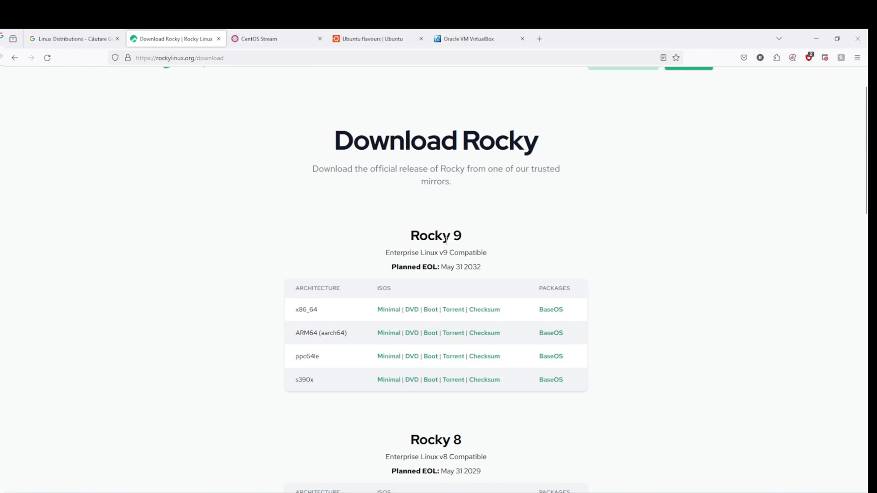
Step: Download the Rocky 9 x86_64 DVD ISO and show it in an enlarged downloads library
left_click_drag(327, 315, 299, 310)
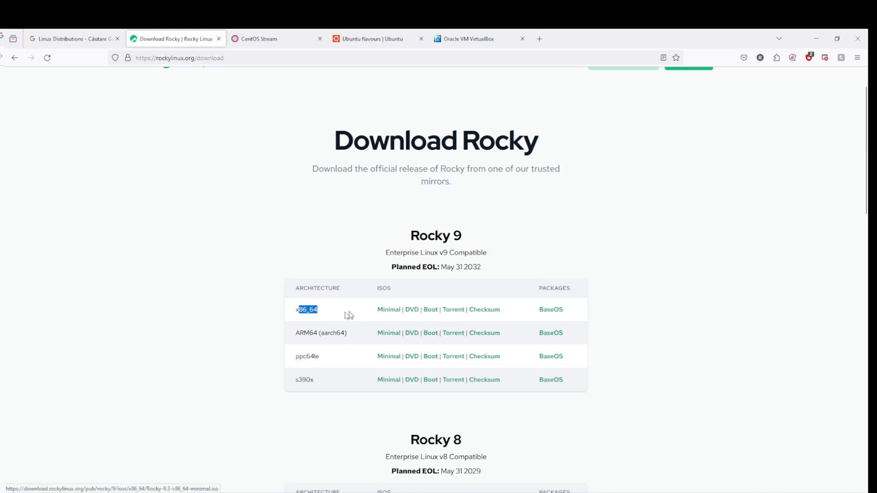
left_click(333, 316)
left_click(479, 309)
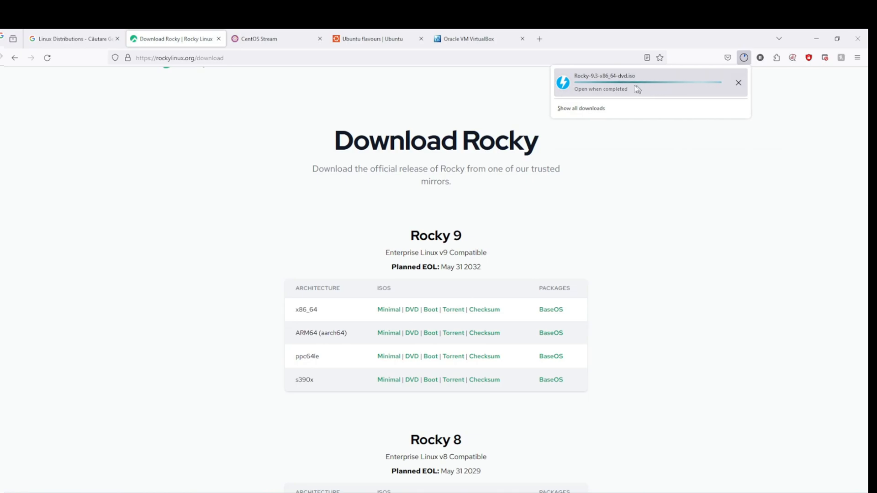
left_click(591, 112)
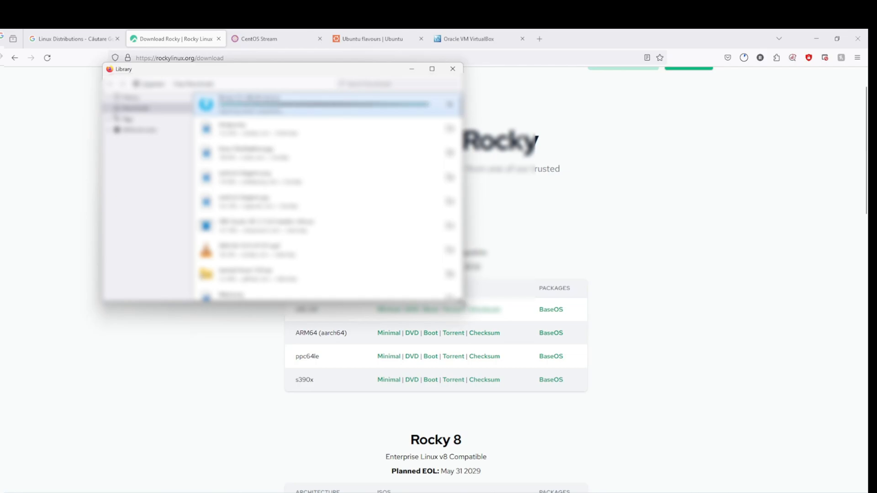
left_click_drag(461, 302, 644, 355)
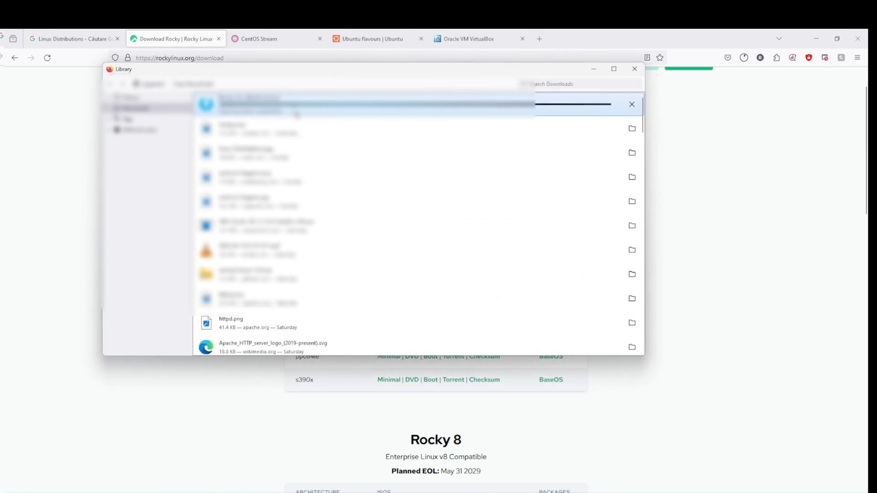
Step: On the virtualbox.org tab, open the Download VirtualBox page for version 7.0.16
left_click(464, 40)
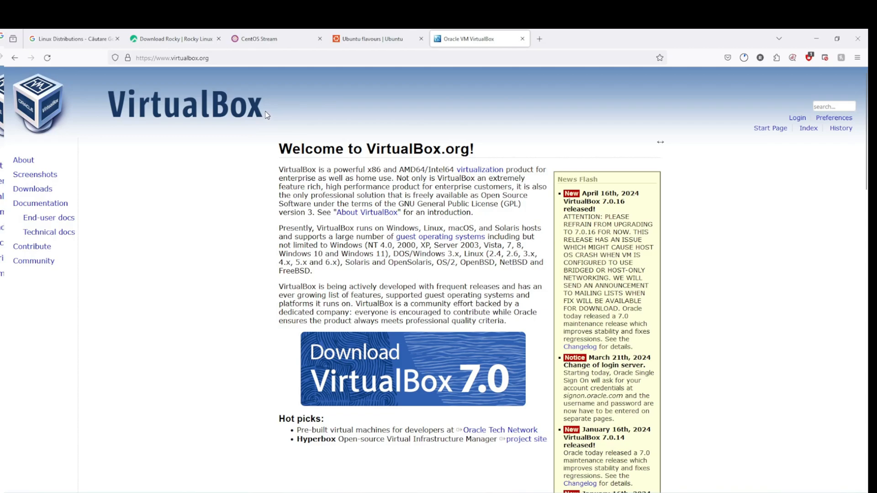
left_click(234, 59)
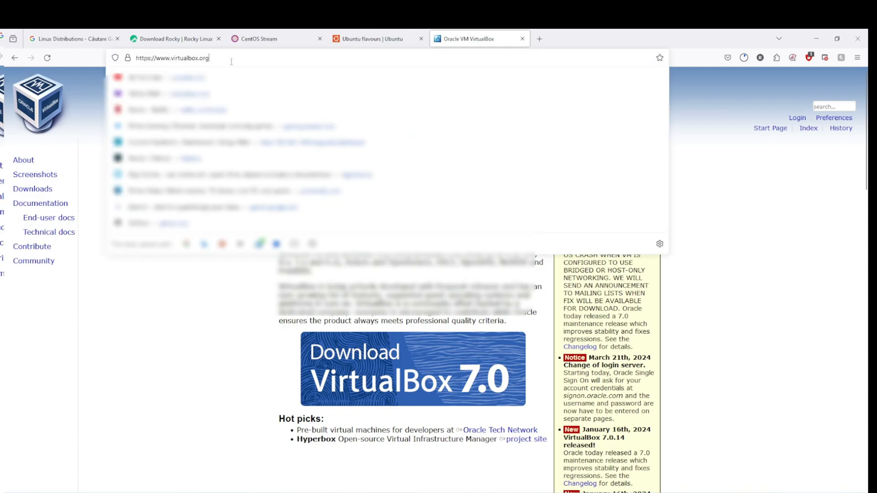
left_click_drag(238, 59, 173, 62)
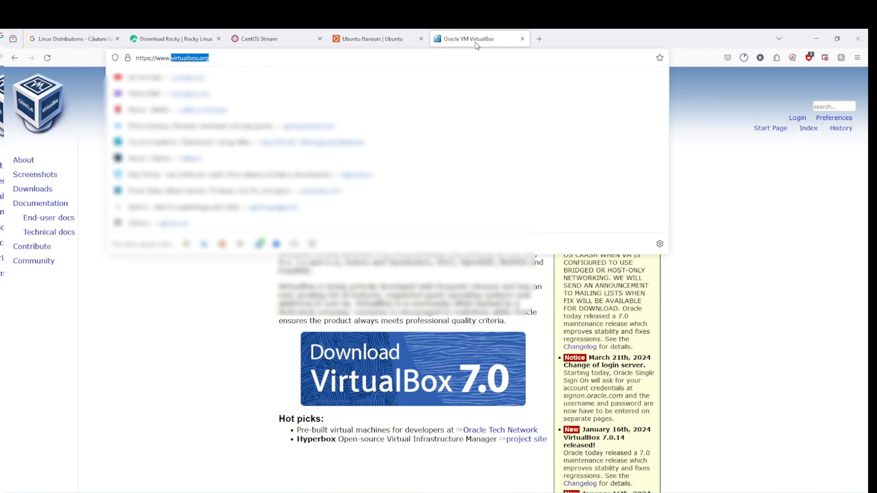
left_click(190, 405)
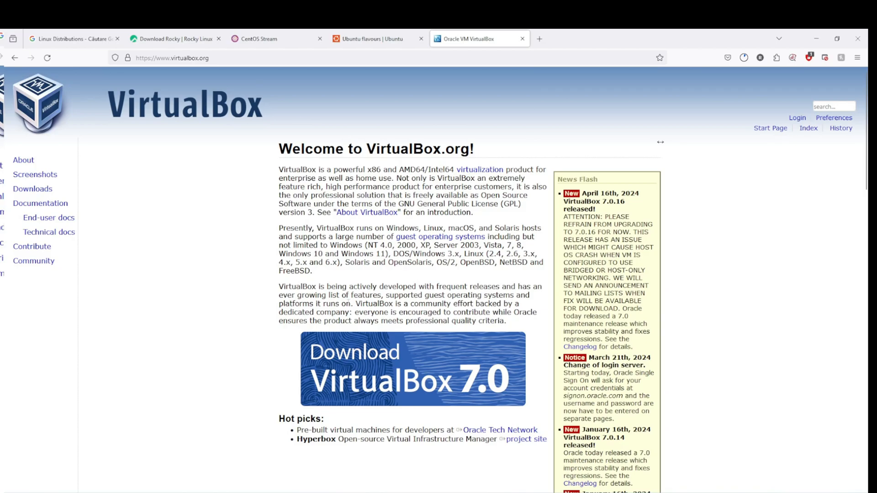
left_click(421, 381)
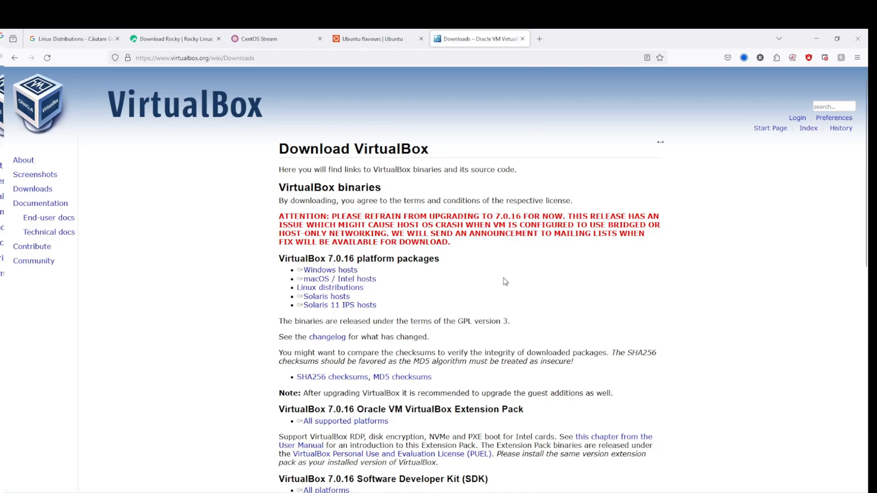
scroll(503, 278, "down", 2)
scroll(470, 273, "up", 1)
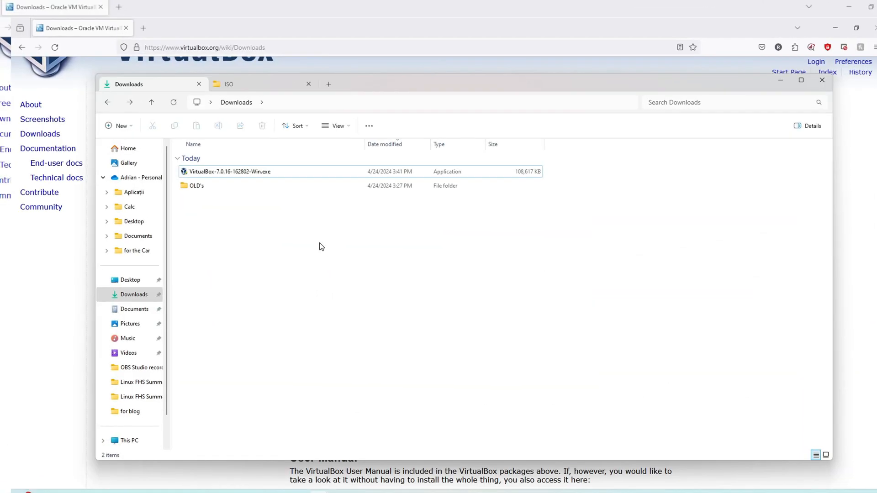
Step: Check the Rocky ISO folder, then select and run VirtualBox-7.0.16-162802-Win.exe from Downloads
left_click(228, 84)
left_click(248, 171)
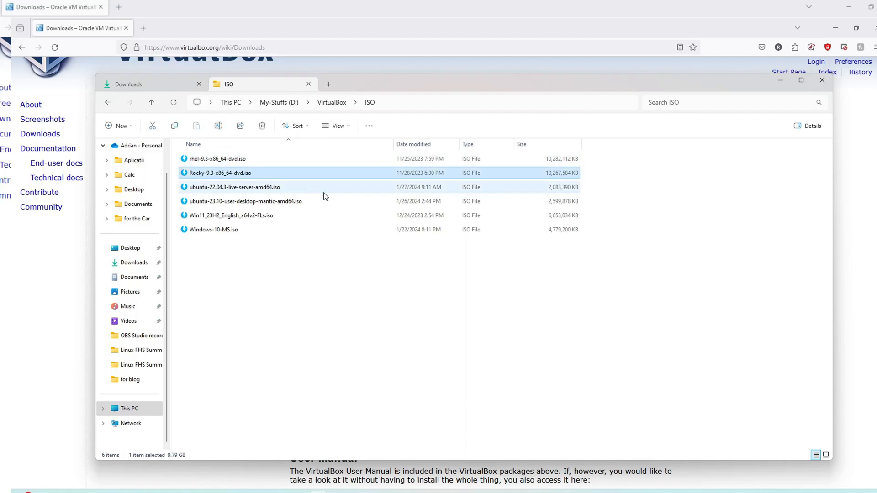
left_click(176, 86)
left_click(243, 170)
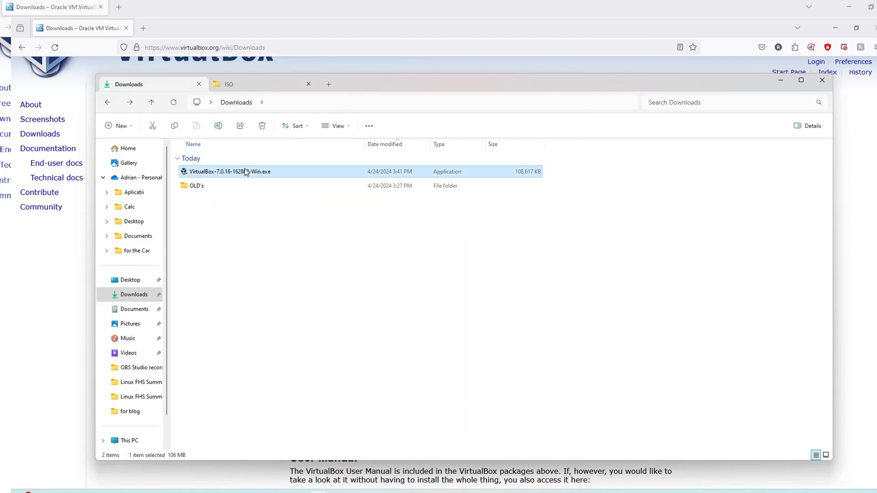
left_click(246, 86)
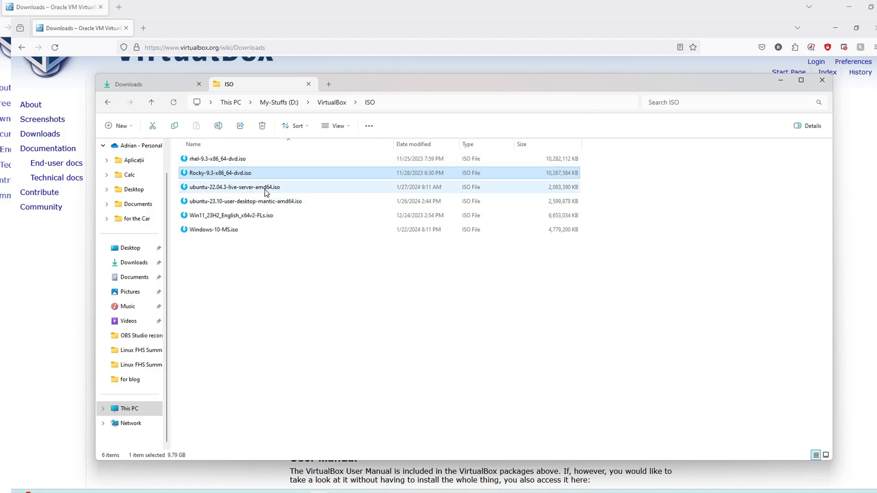
left_click(325, 257)
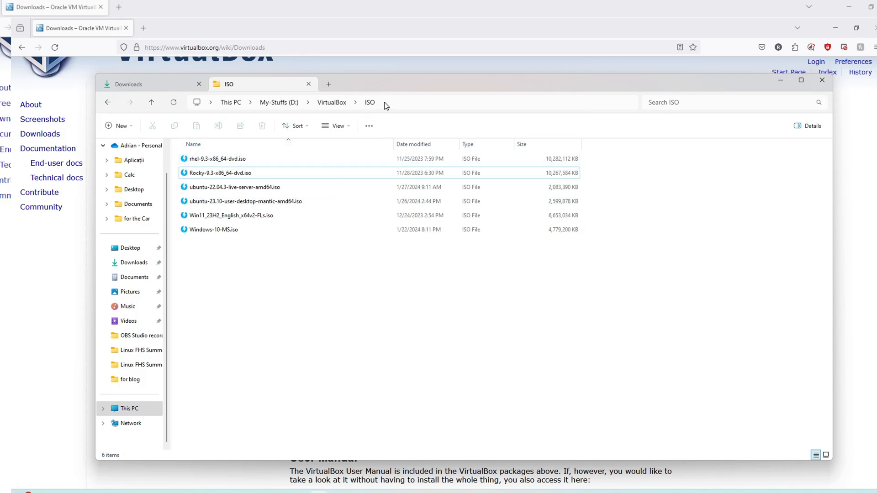
left_click(168, 84)
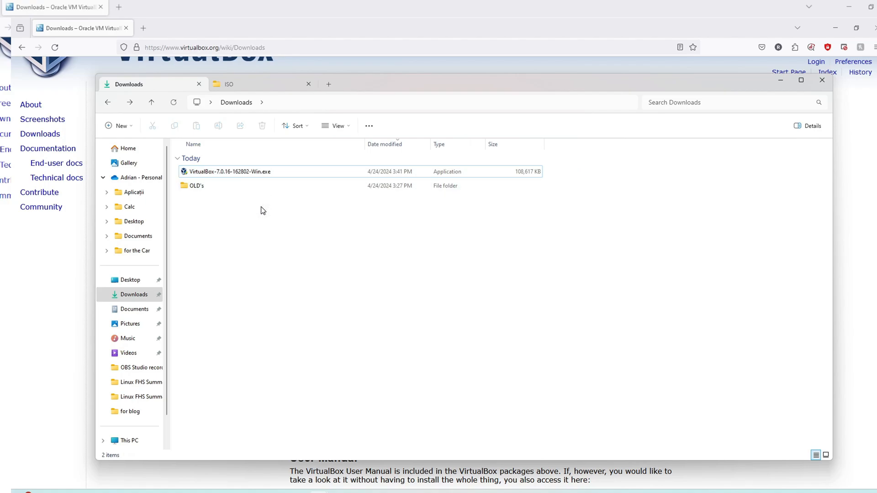
left_click(249, 171)
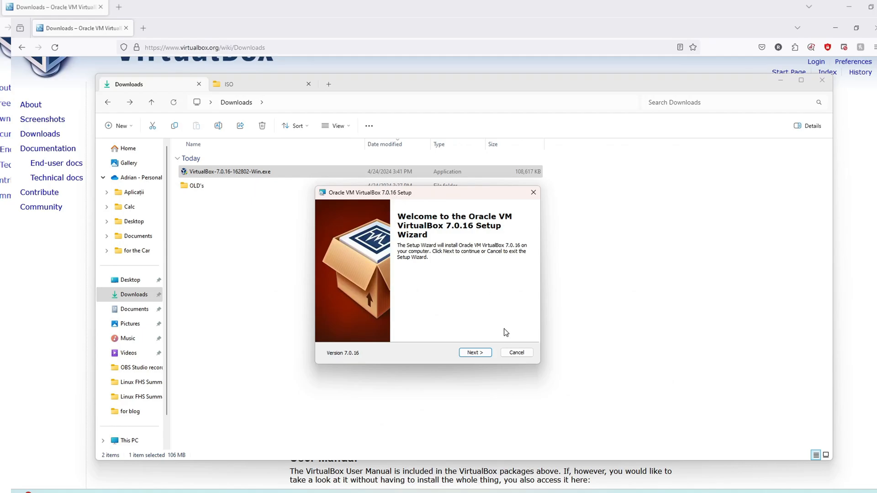
Step: Leave the USB support and Networking feature options unchanged on the custom setup page
left_click(475, 352)
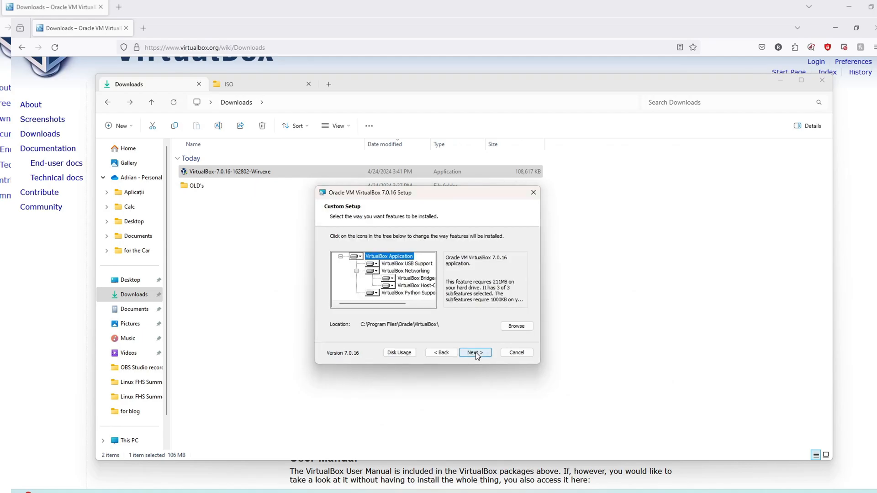
left_click(375, 265)
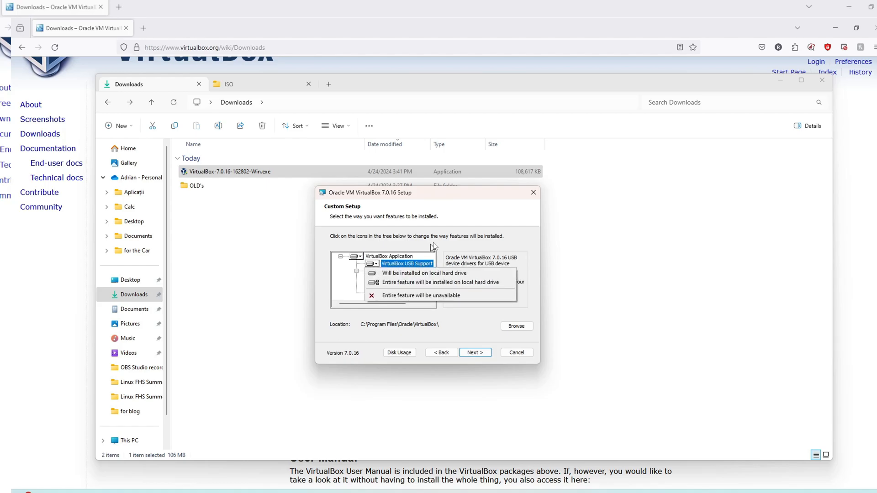
left_click(424, 254)
left_click(372, 272)
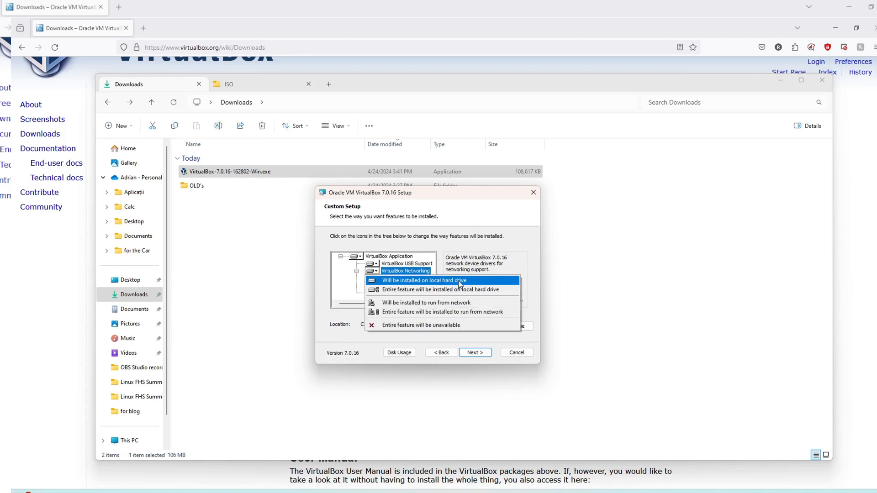
left_click(458, 256)
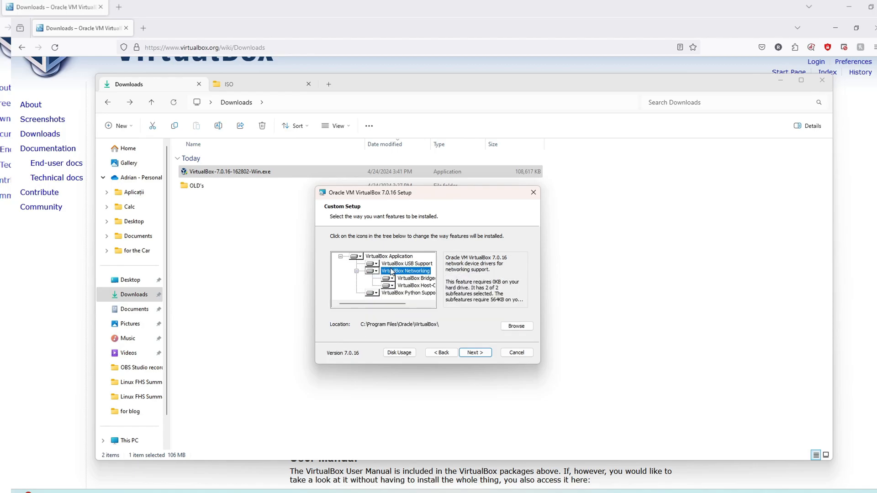
left_click_drag(395, 304, 374, 306)
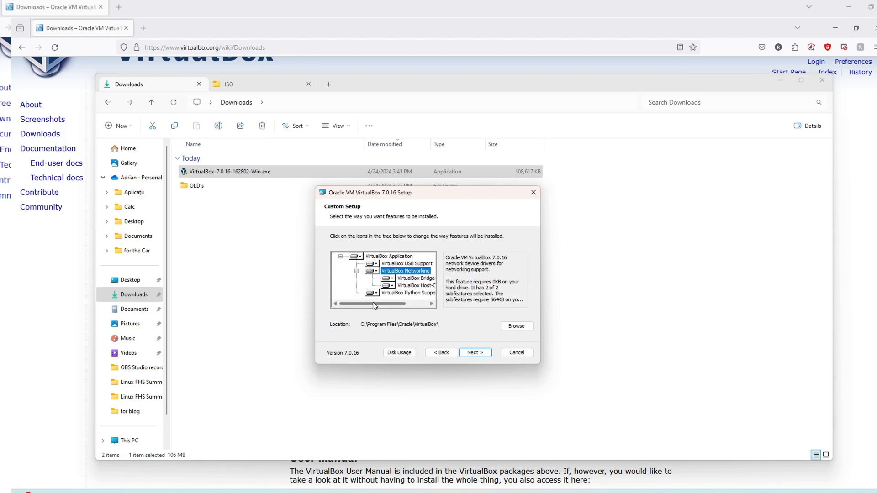
Step: Accept the network-interface reset warning and the missing Python dependencies prompt
left_click(476, 352)
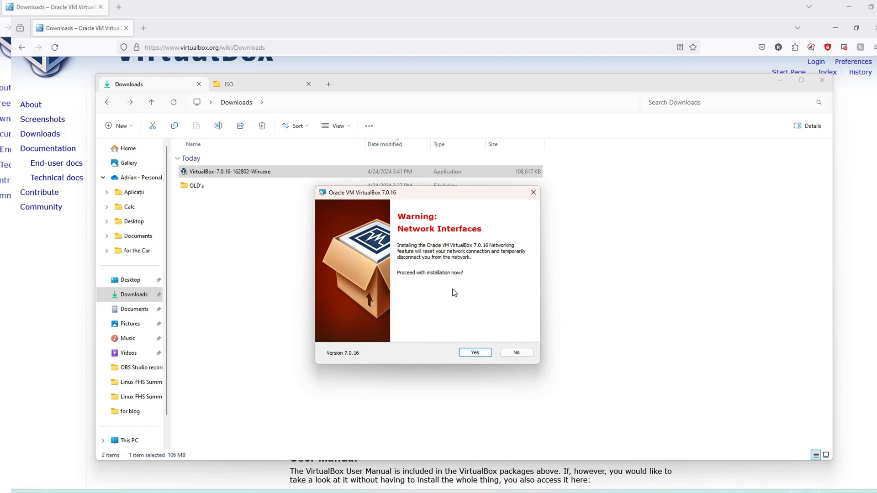
left_click(474, 355)
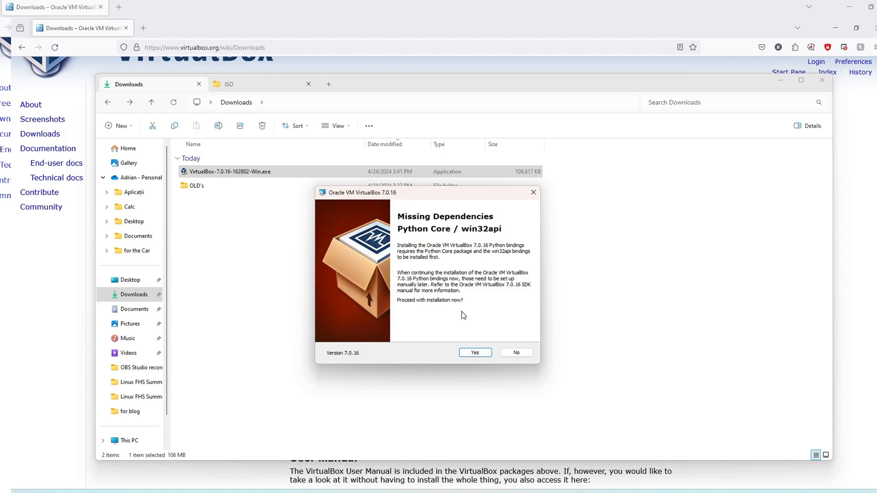
left_click(471, 352)
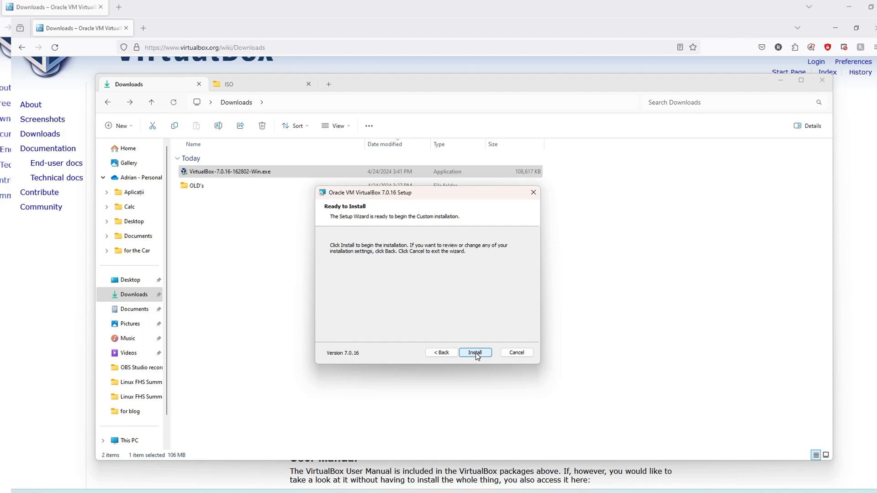
Step: Start installing VirtualBox 7.0.16 and nudge the installer window left
left_click(475, 354)
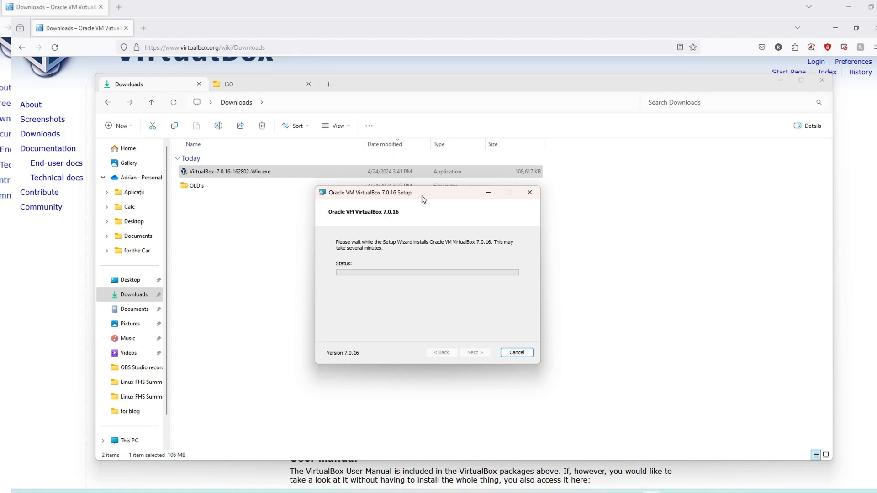
left_click_drag(421, 195, 399, 192)
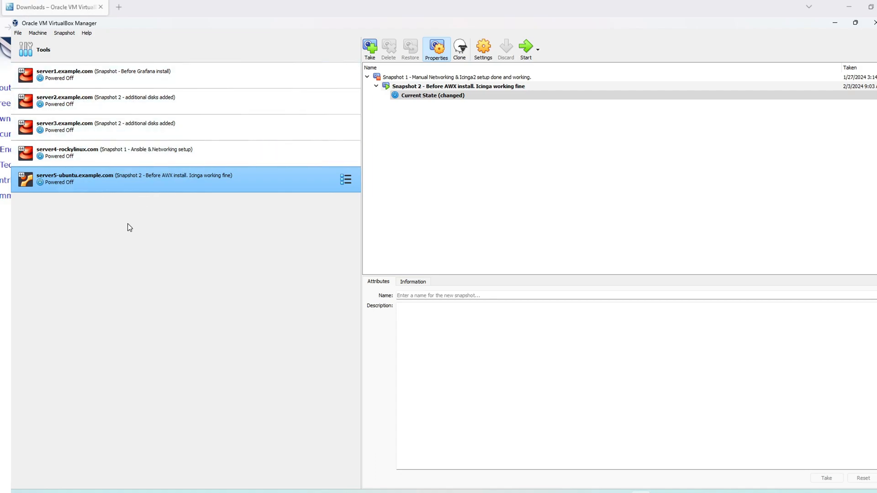
Step: Create a new virtual machine from the Machine menu named server6-rocky.example.com
left_click(41, 36)
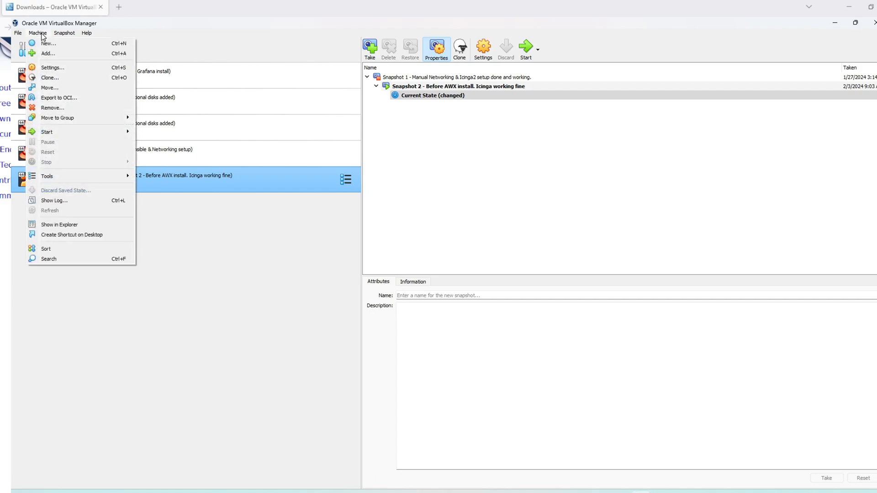
left_click(75, 46)
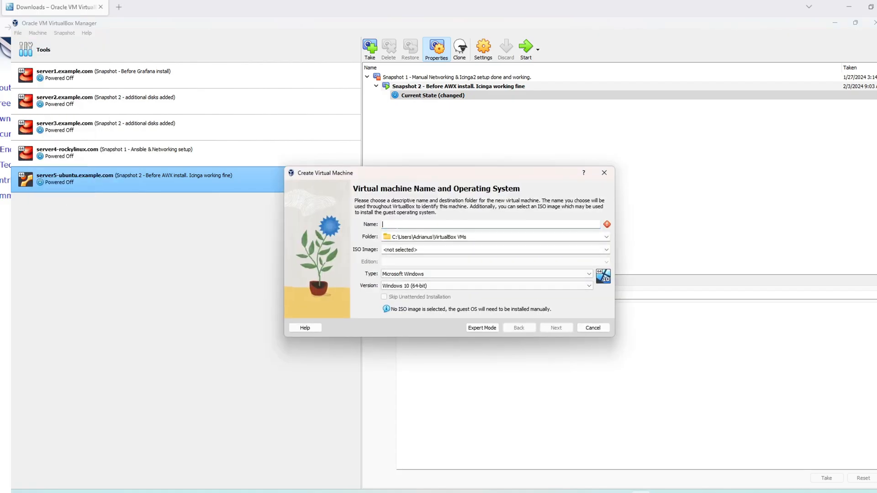
left_click_drag(440, 179, 403, 213)
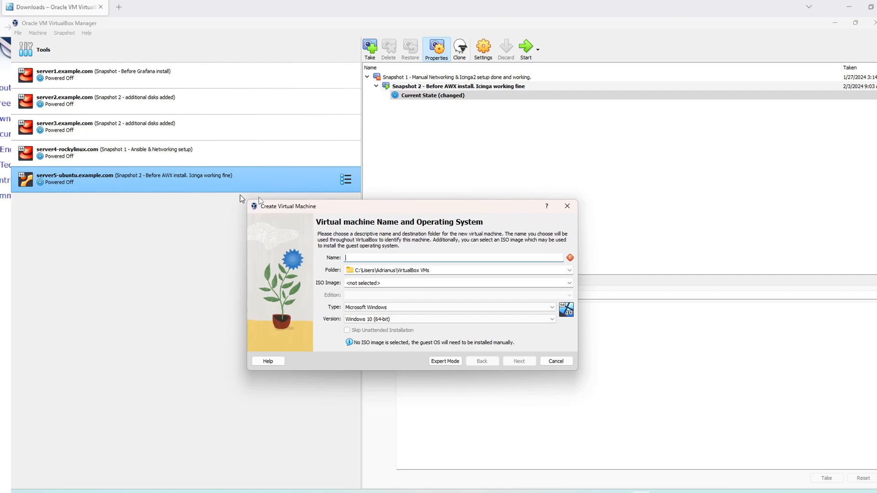
type("ser")
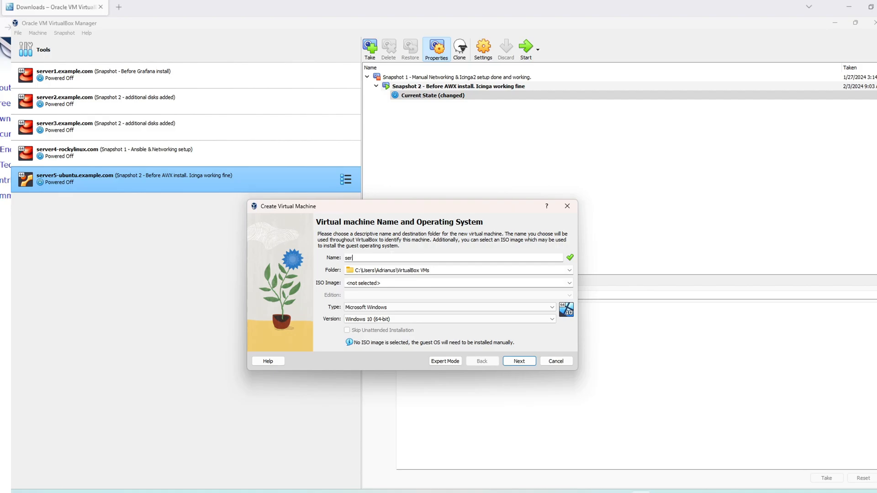
type("ver6-rocky.example.com")
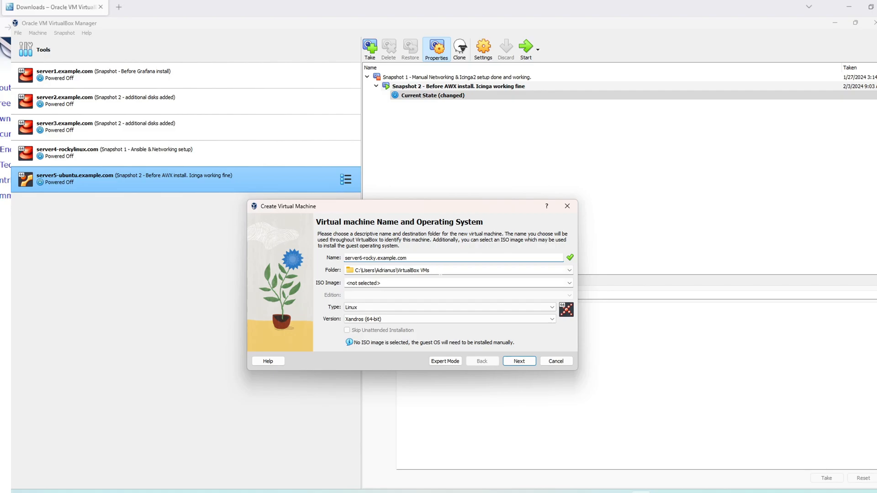
Step: Browse for another machine folder and go to D:\VirtualBox\Installed VMs by pasting its path
left_click(569, 270)
left_click(457, 286)
type("D:\\VirtualBox\\Installed VMs")
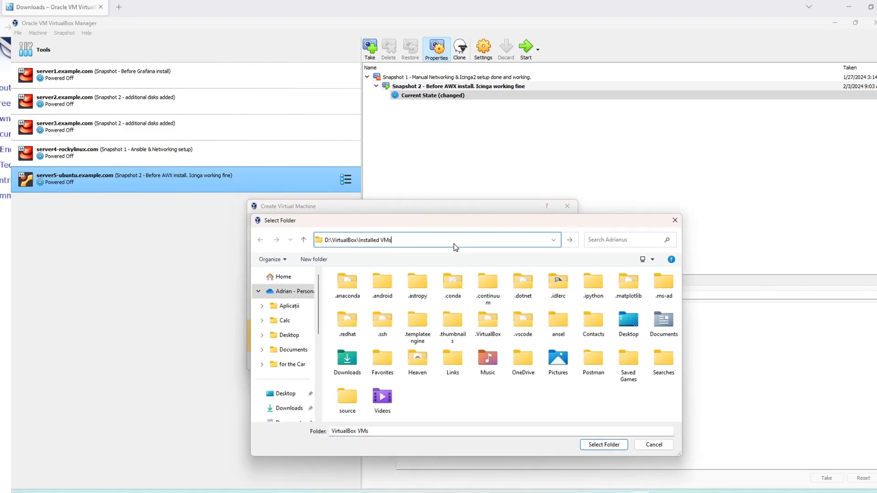
key("Return")
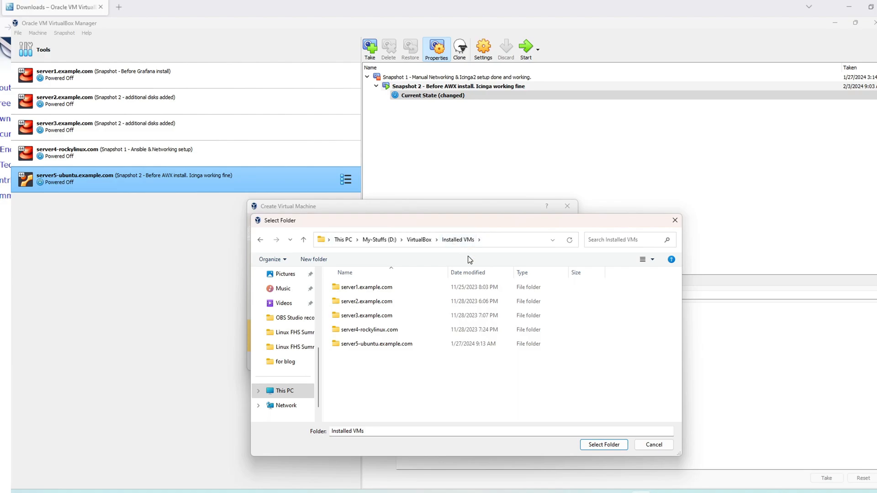
Step: Create a new folder named server6-rocky.example.com there and select it as the machine folder
right_click(403, 382)
mouse_move(466, 360)
left_click(549, 361)
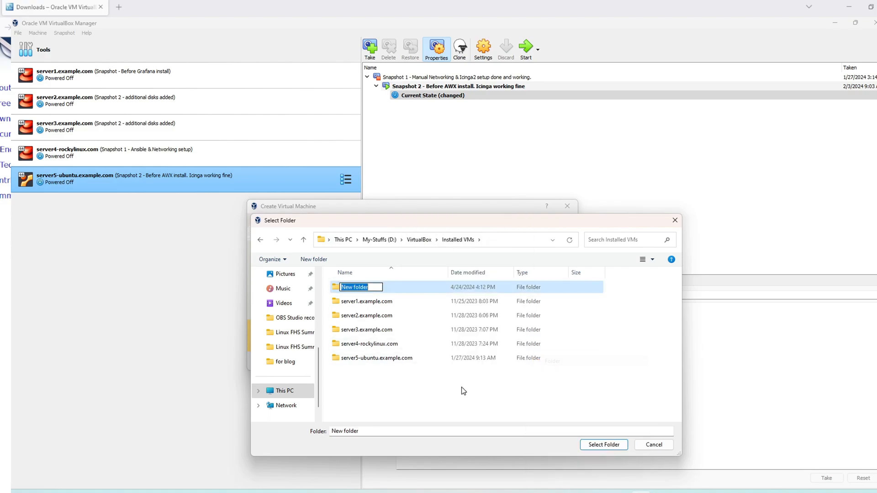
type("server6-rocky.example.com")
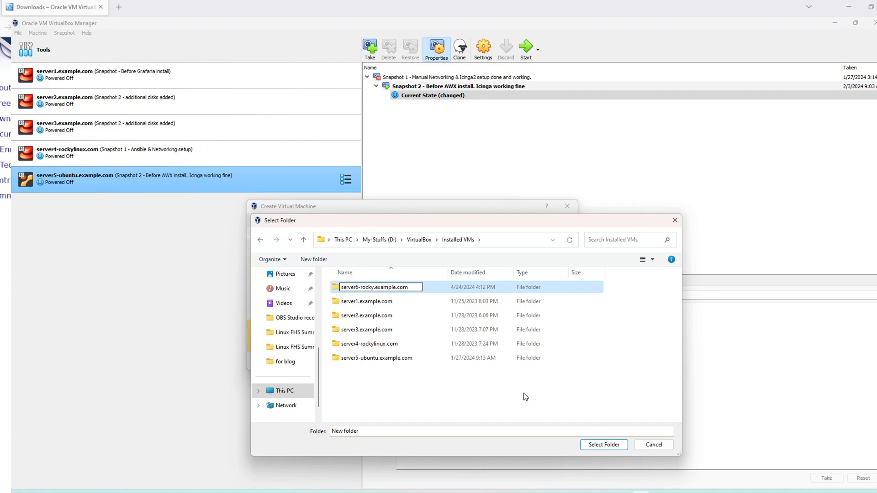
key("Return")
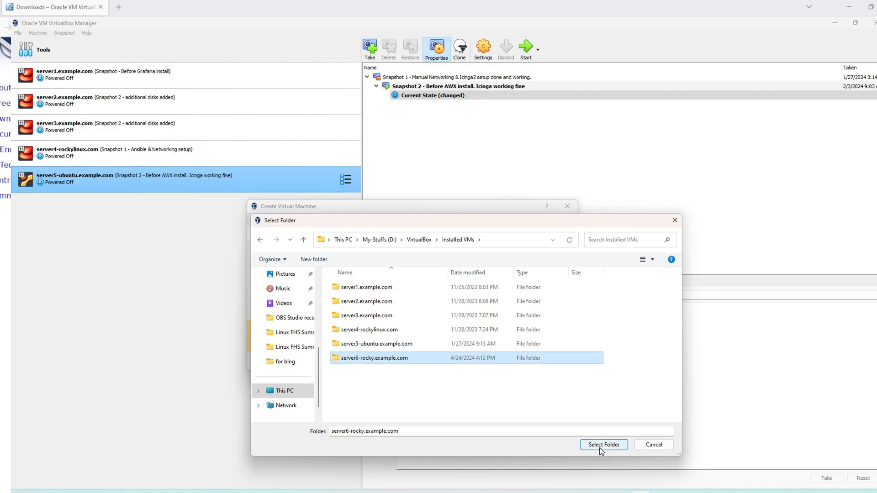
left_click(599, 444)
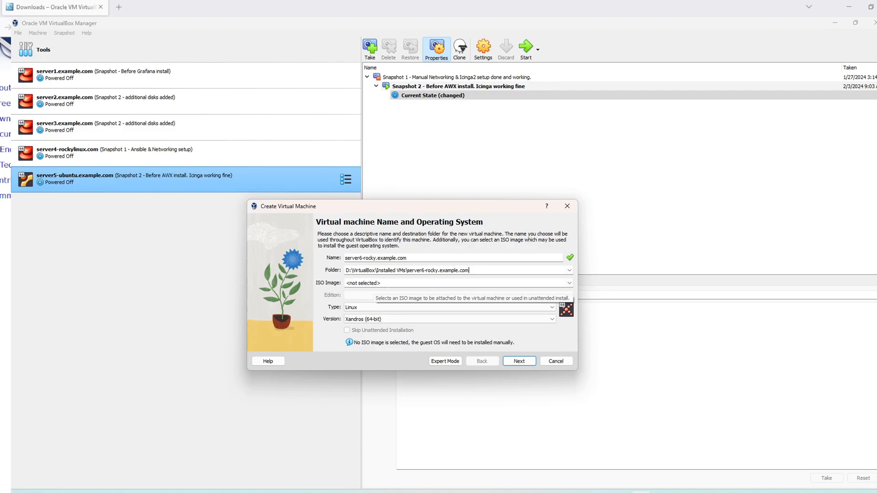
Step: Choose Other... for the ISO image and pick Rocky-9.3-x86_64-dvd.iso in D:\VirtualBox\ISO
left_click(569, 283)
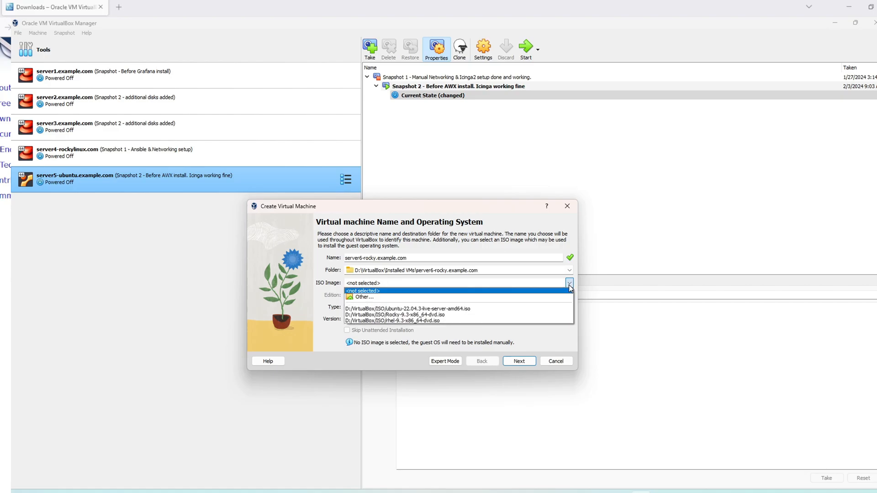
left_click(382, 298)
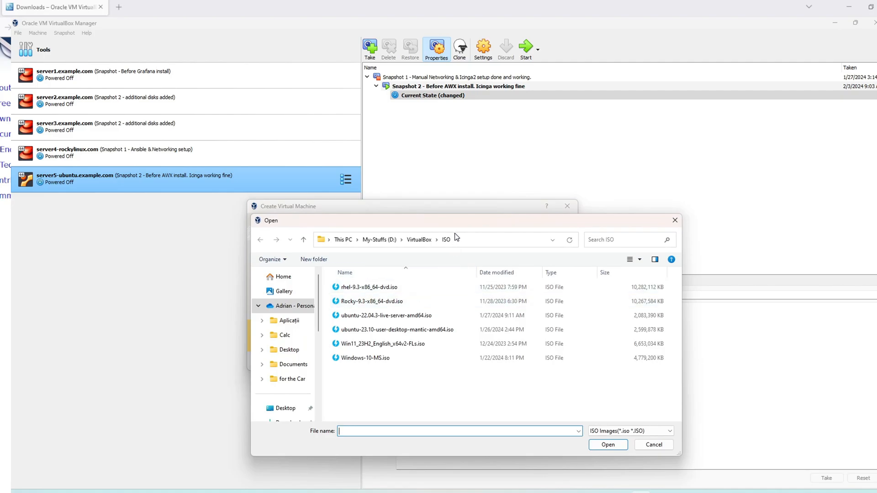
left_click(473, 244)
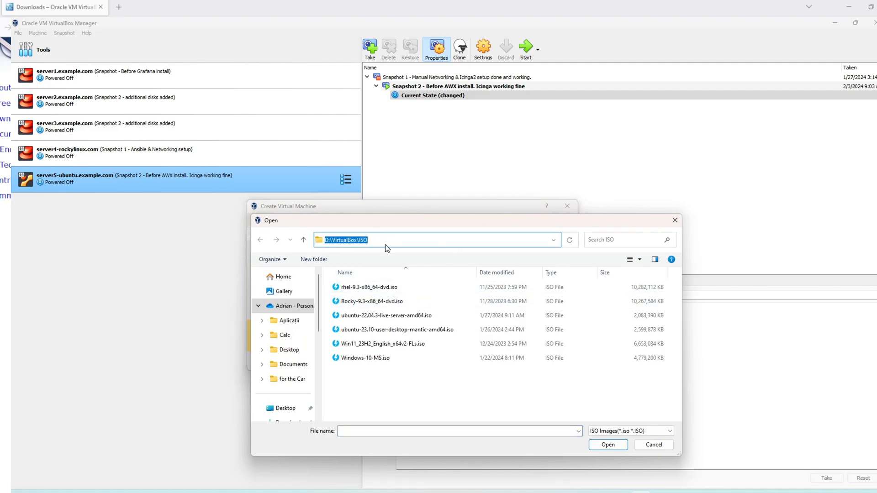
left_click(446, 394)
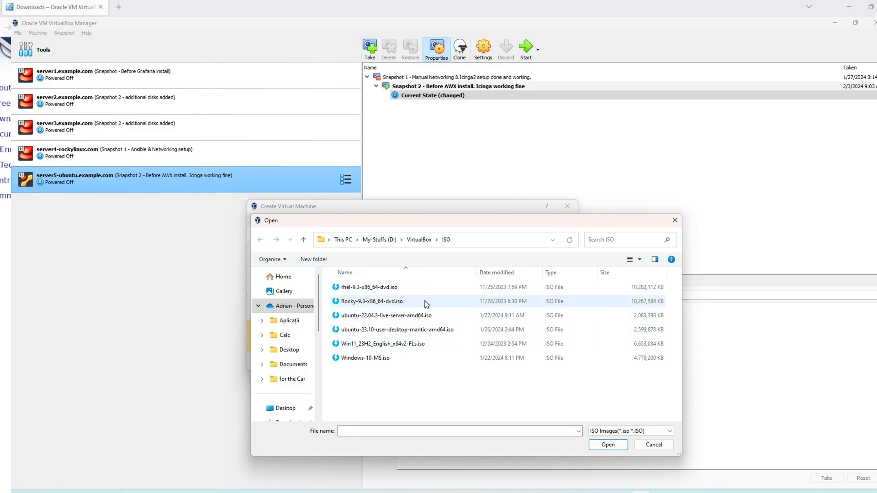
left_click(384, 302)
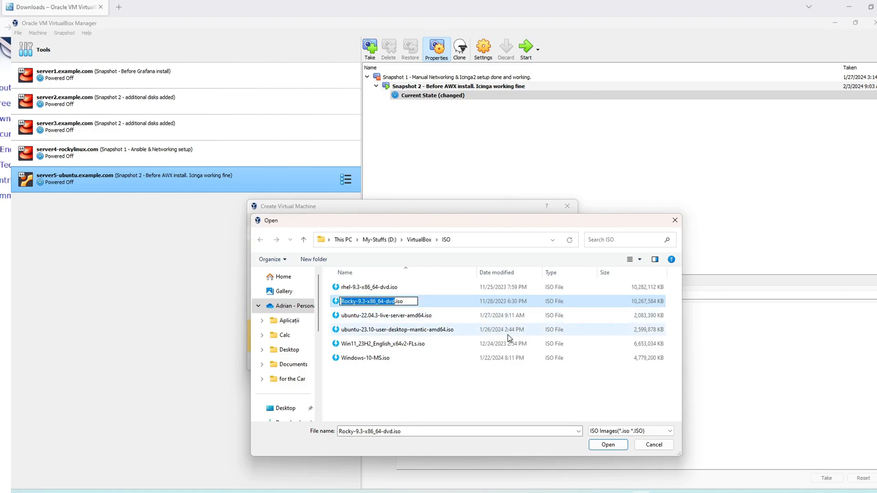
Step: Confirm Rocky-9.3-x86_64-dvd.iso as the ISO image, detected as Linux Red Hat (64-bit)
left_click(607, 444)
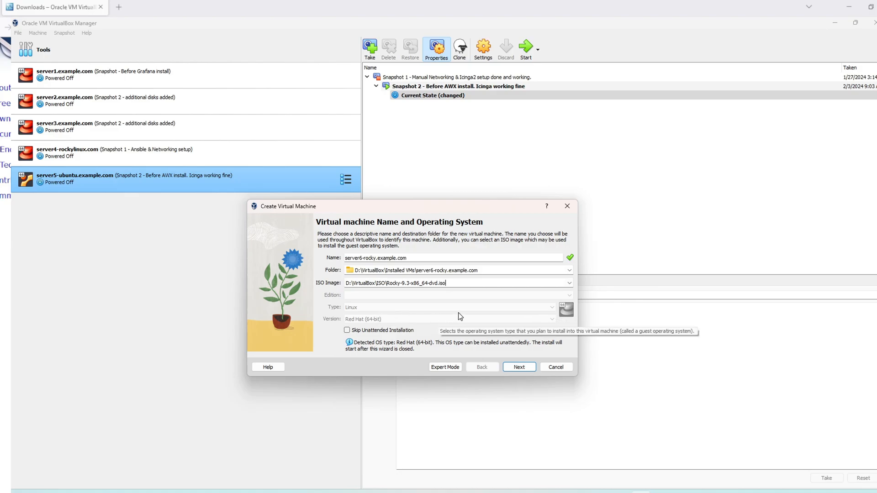
Step: Go to the unattended install page, keeping the original username after a trial edit
left_click(522, 365)
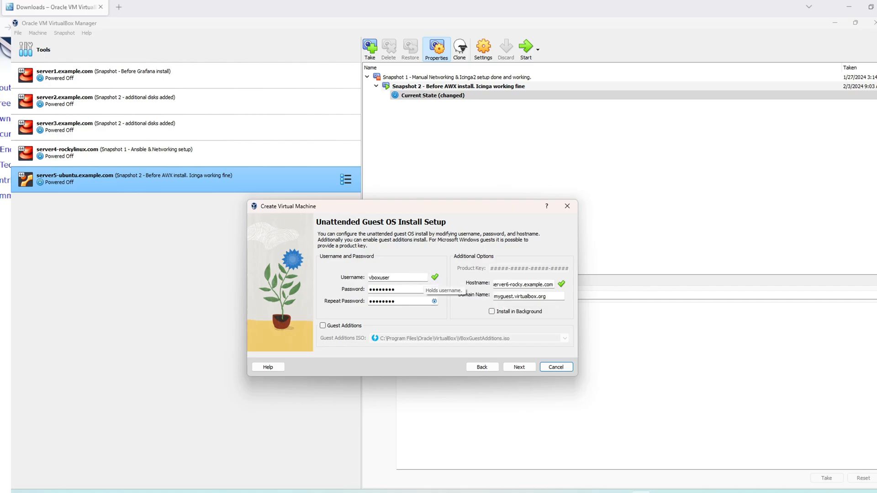
left_click_drag(411, 277, 349, 280)
key("BackSpace")
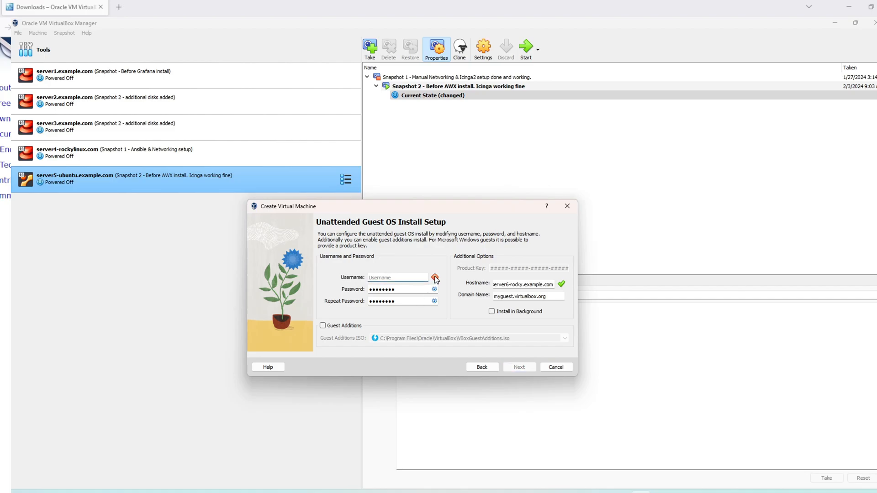
key("ctrl+z")
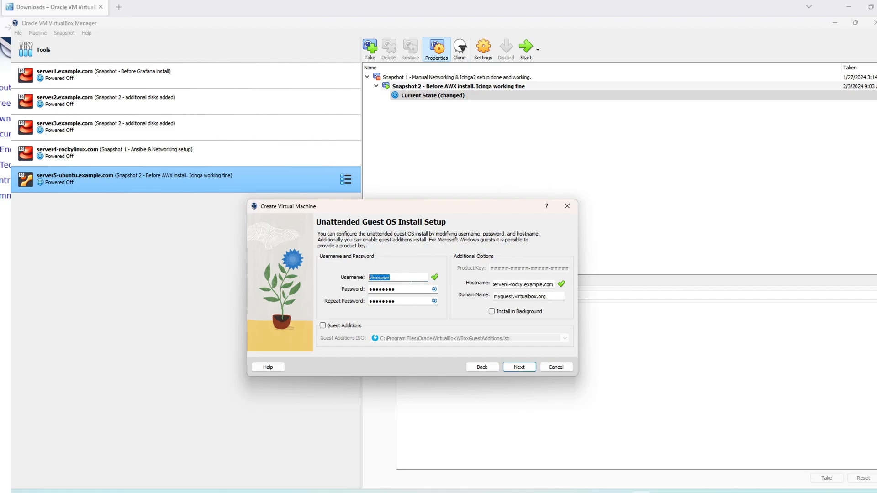
left_click(417, 289)
Step: Clear the existing domain name value
left_click(525, 285)
mouse_move(540, 285)
left_mouse_down()
mouse_move(492, 285)
mouse_move(553, 284)
left_mouse_up()
left_click(507, 285)
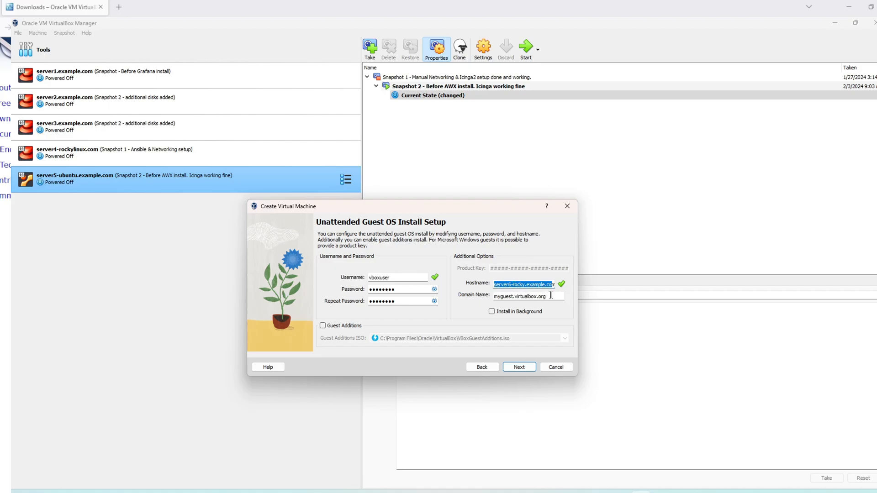
left_click_drag(549, 297, 492, 297)
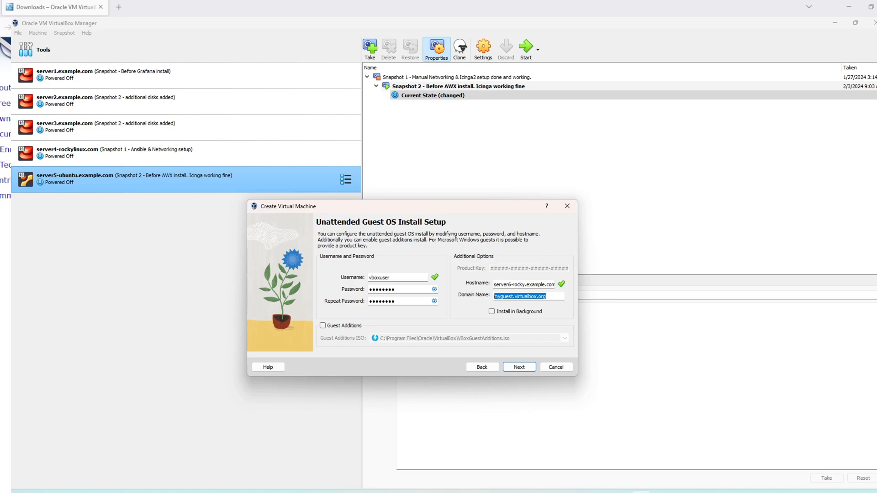
key("BackSpace")
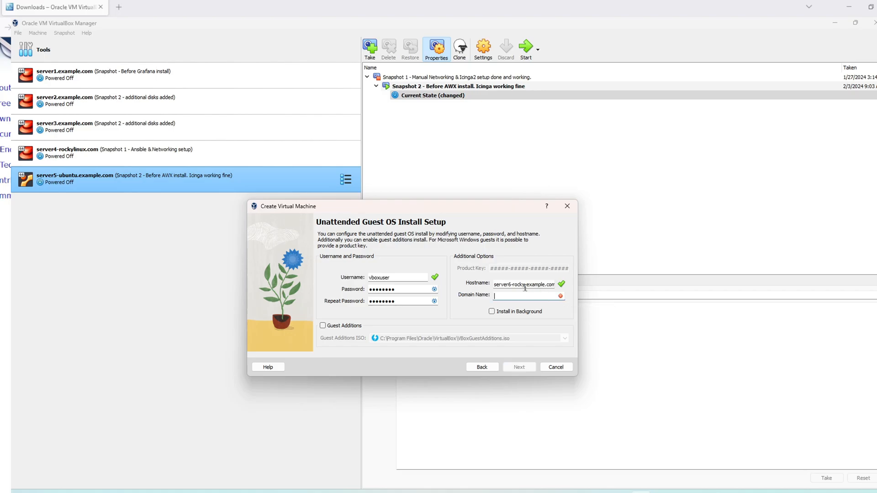
Step: Move .example.com from the hostname into the domain name, leaving server6-rocky and example.com
left_click_drag(553, 284, 526, 284)
key("ctrl+c")
key("BackSpace")
left_click(552, 296)
key("ctrl+v")
key("Home")
key("Delete")
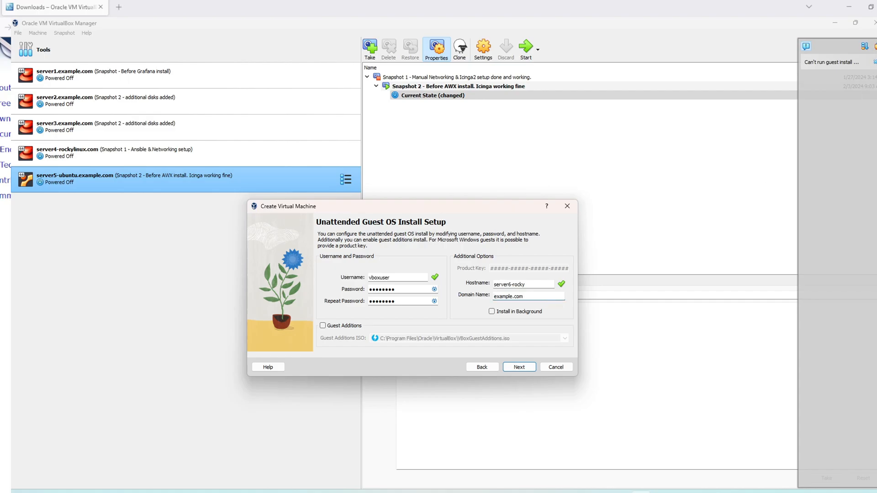
Step: On the Hardware page, set base memory to 6435 MB and processors to 3
left_click(520, 367)
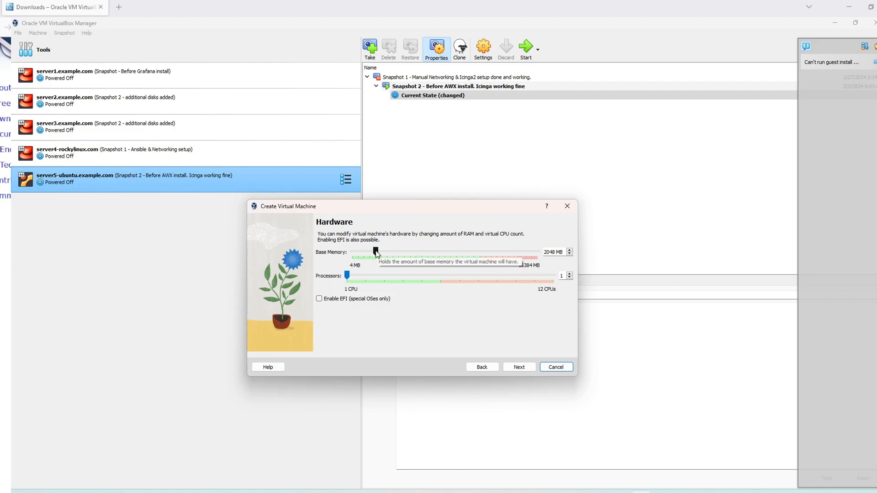
left_click_drag(376, 254, 425, 255)
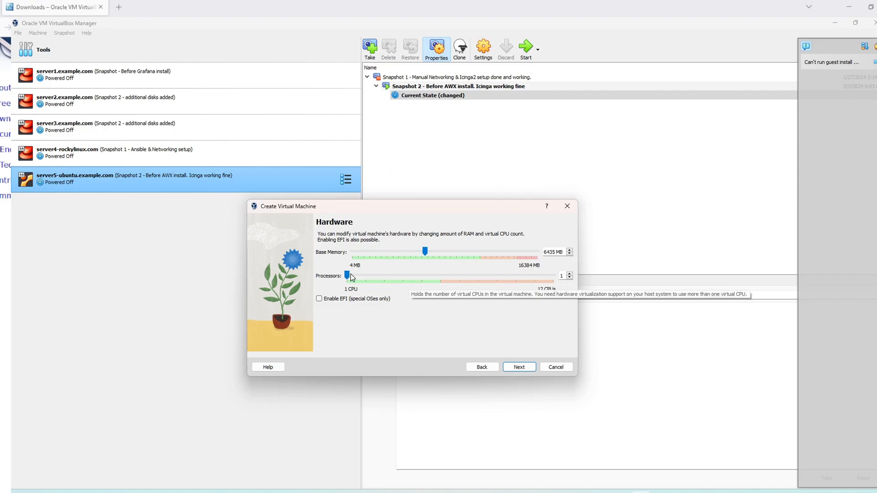
left_click_drag(348, 274, 378, 276)
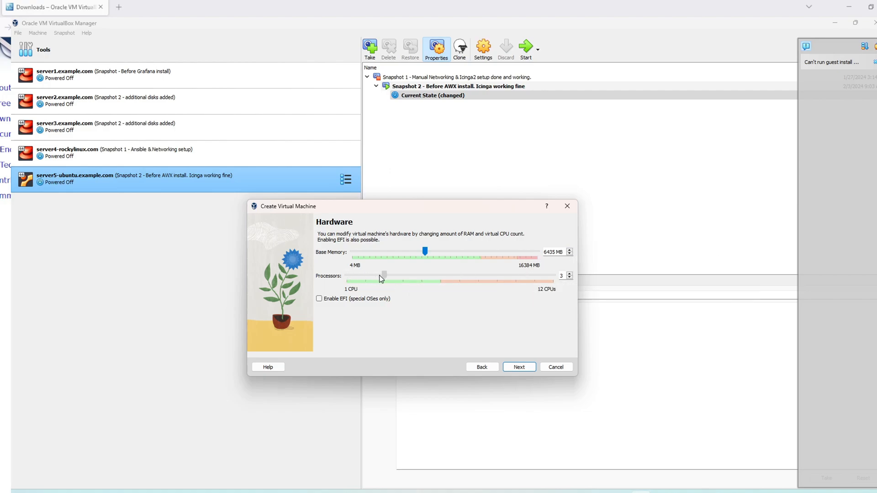
Step: Keep the 20.00 GB virtual hard disk size and pre-allocate its full size
left_click(519, 367)
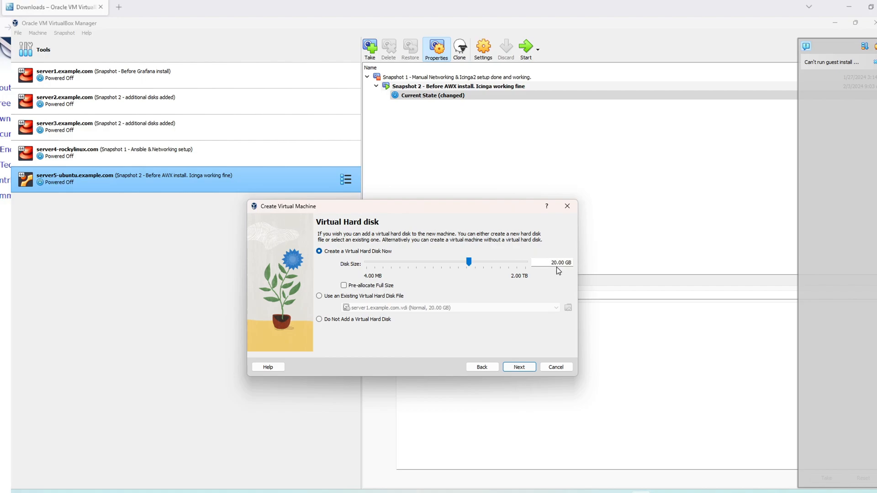
left_click(344, 287)
left_click(519, 368)
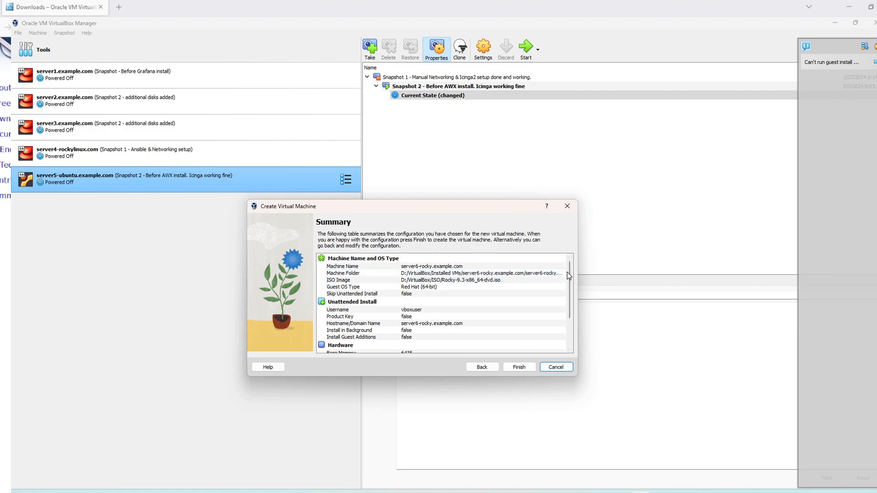
left_click_drag(569, 273, 565, 292)
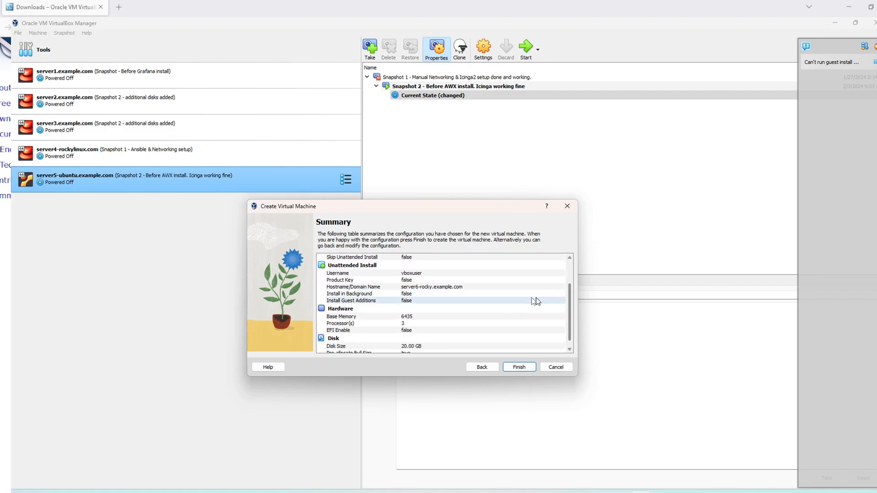
scroll(417, 304, "down", 1)
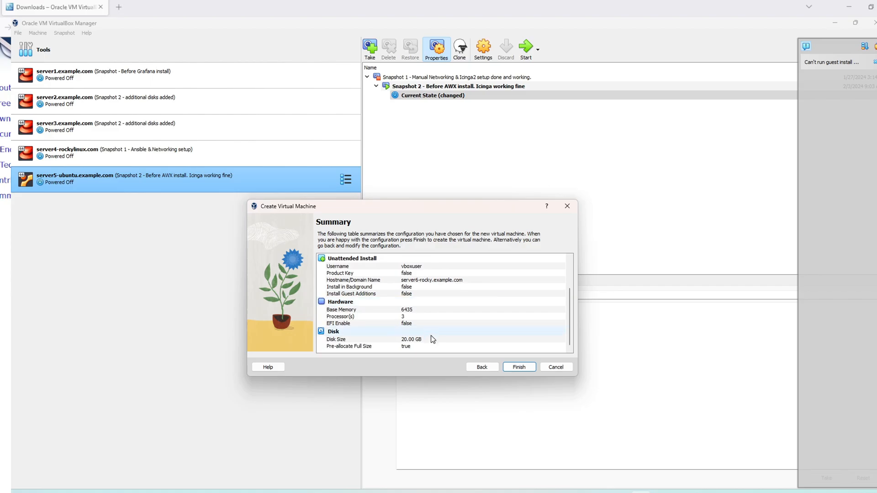
scroll(432, 339, "up", 2)
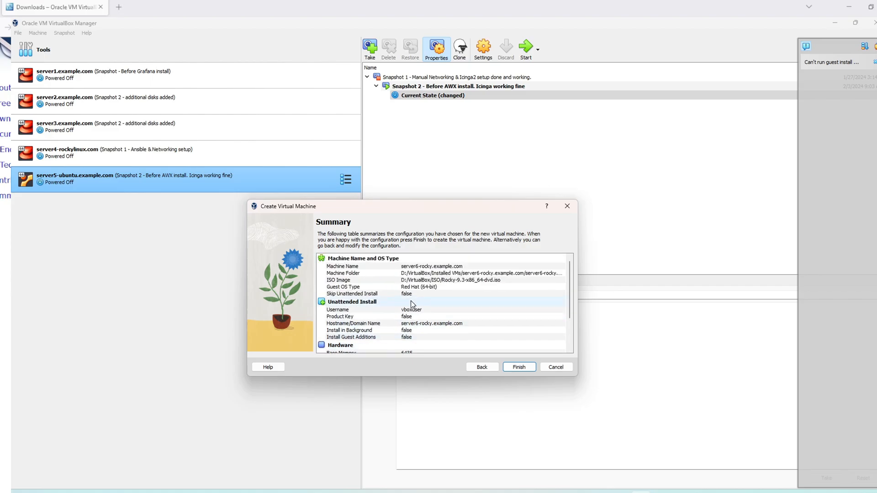
scroll(418, 316, "down", 2)
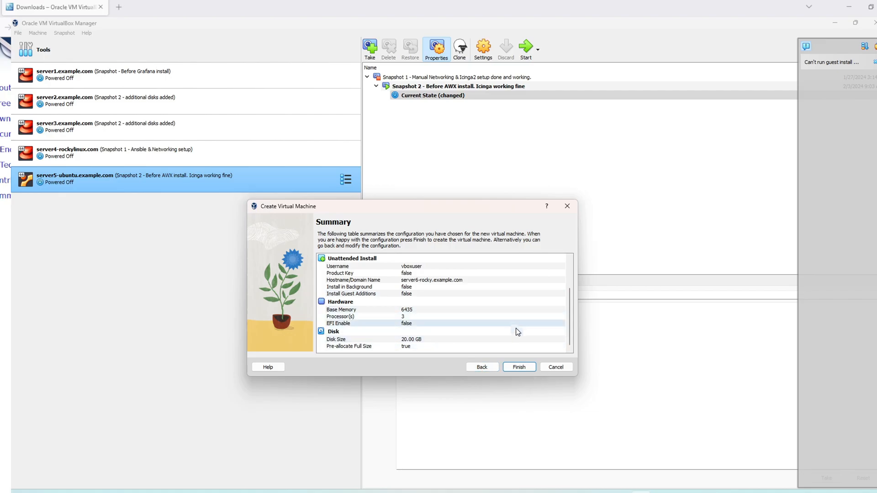
Step: Finish creating server6-rocky.example.com, position its console window and dismiss the keyboard auto-capture notice
left_click(521, 367)
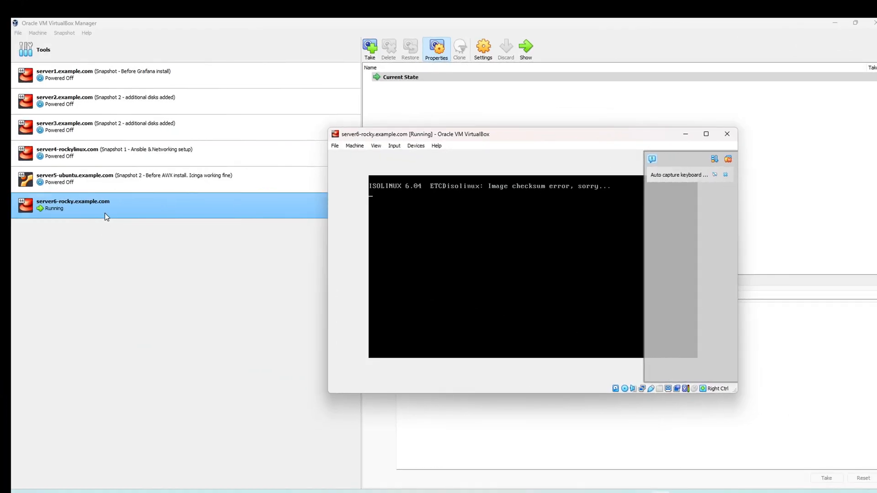
left_click_drag(507, 143, 449, 149)
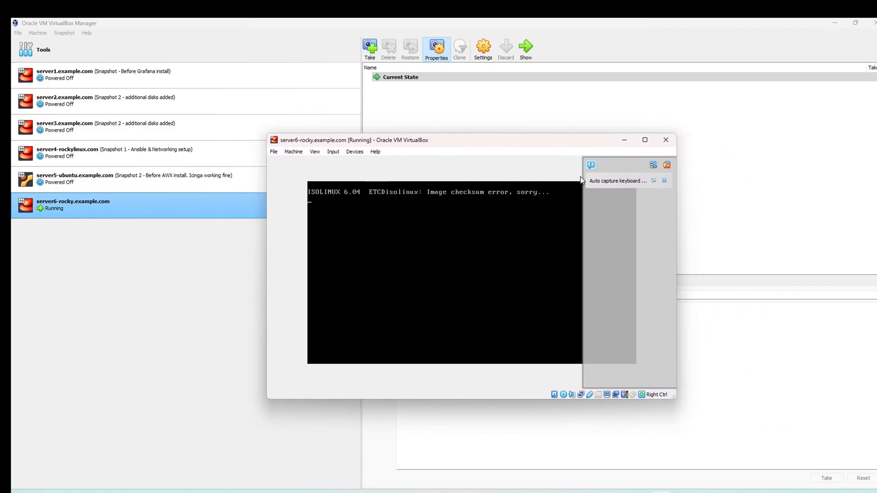
left_click_drag(519, 148, 398, 159)
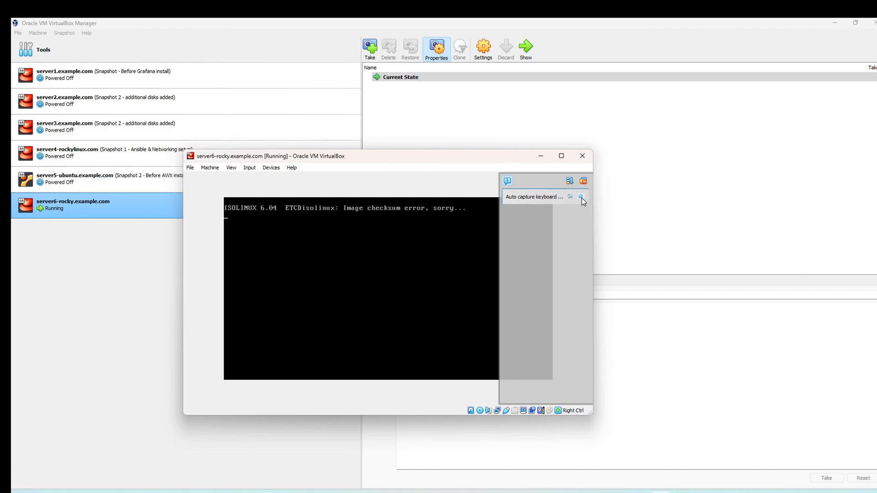
mouse_move(370, 163)
left_mouse_down()
mouse_move(415, 162)
mouse_move(349, 137)
mouse_move(373, 158)
left_mouse_up()
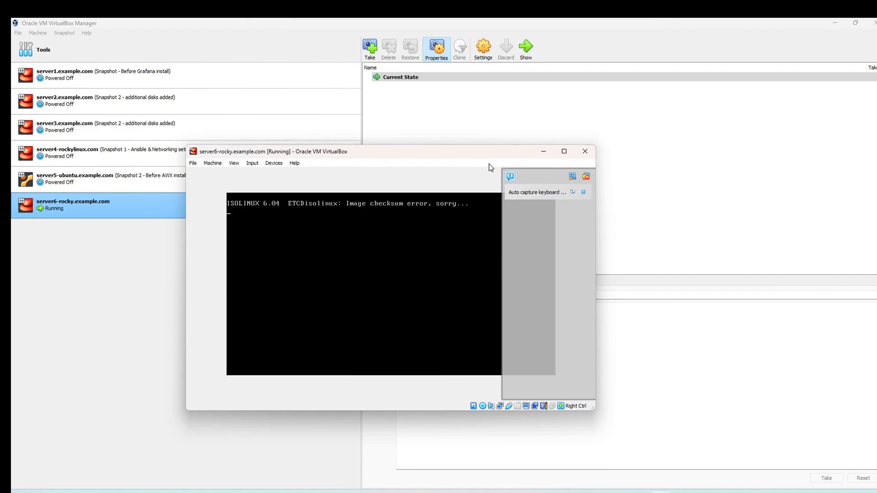
left_click(582, 193)
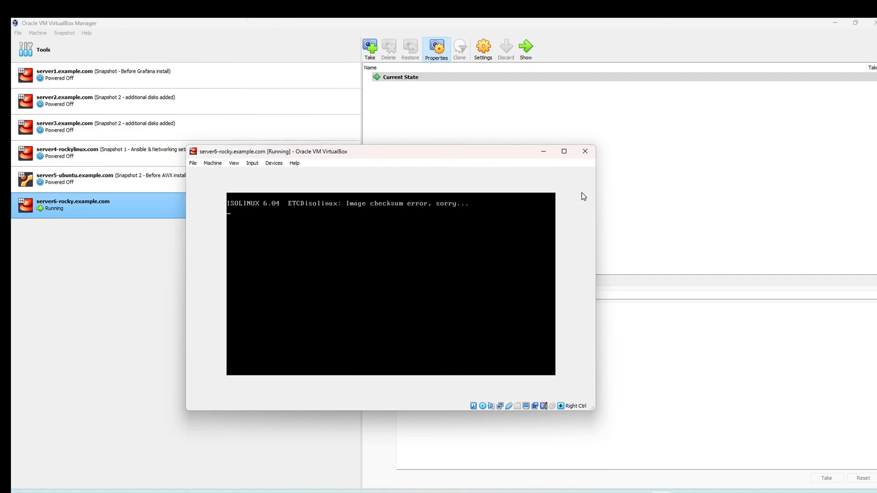
left_click_drag(371, 162, 382, 148)
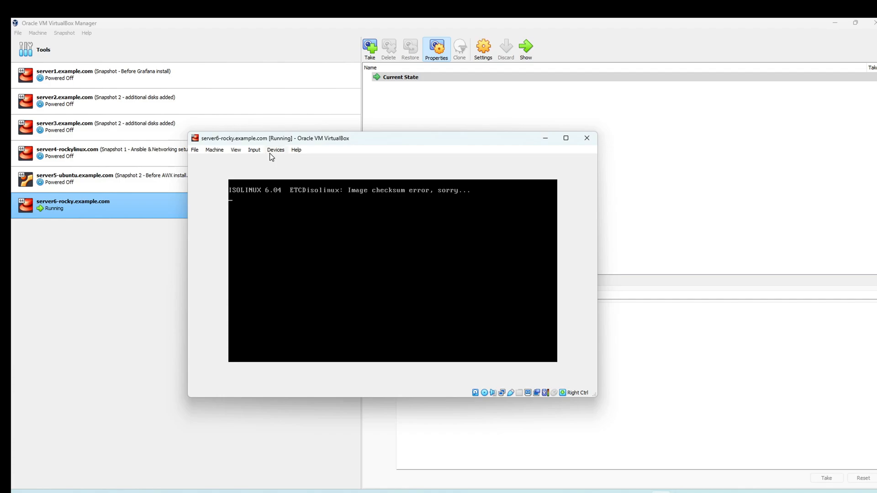
Step: Close the VM window and power off the machine
left_click(587, 138)
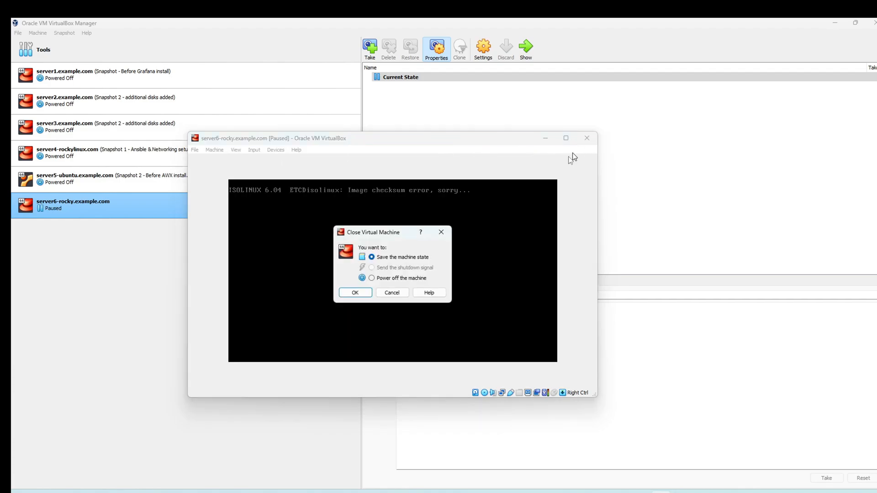
left_click(386, 280)
left_click(356, 293)
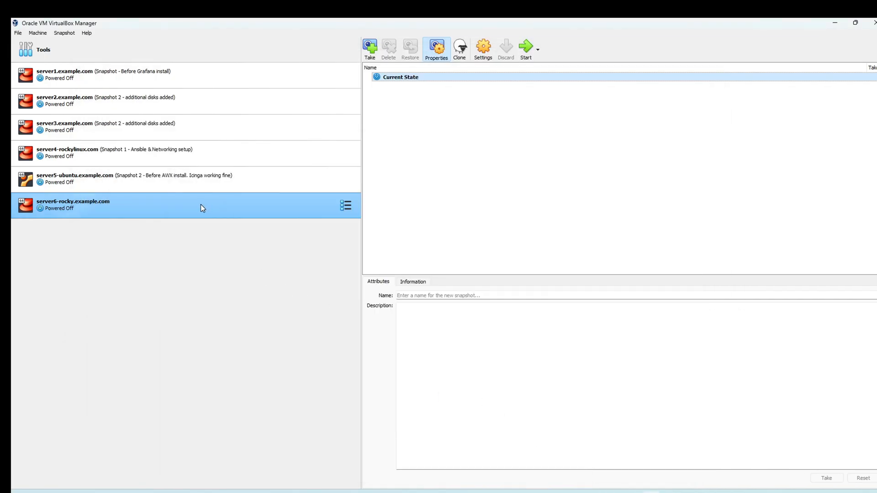
Step: Open the server6-rocky.example.com context menu in the VirtualBox Manager
right_click(199, 205)
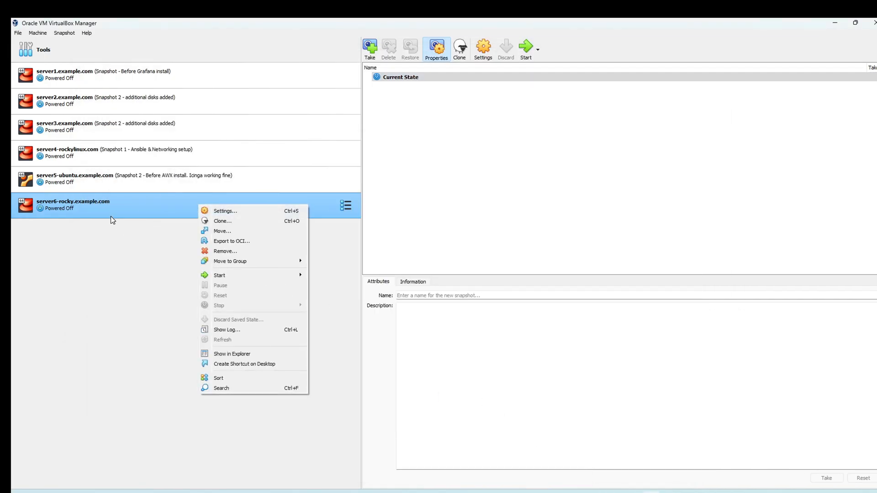
left_click(121, 260)
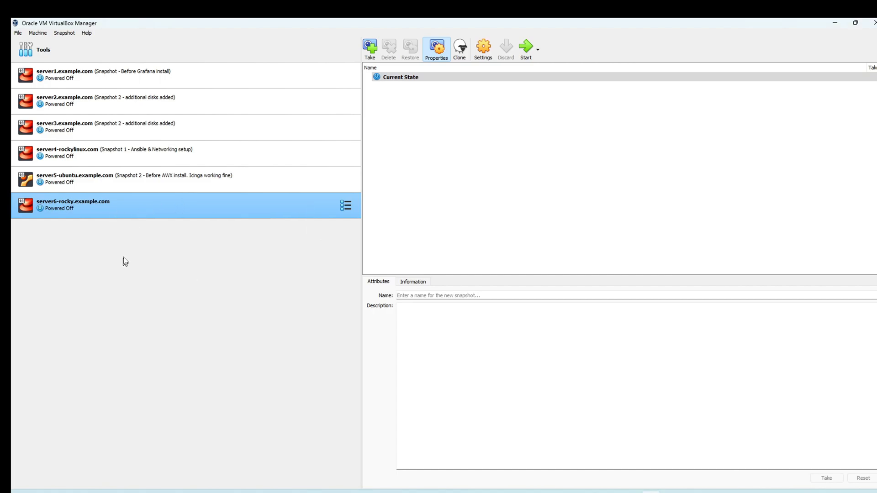
right_click(126, 203)
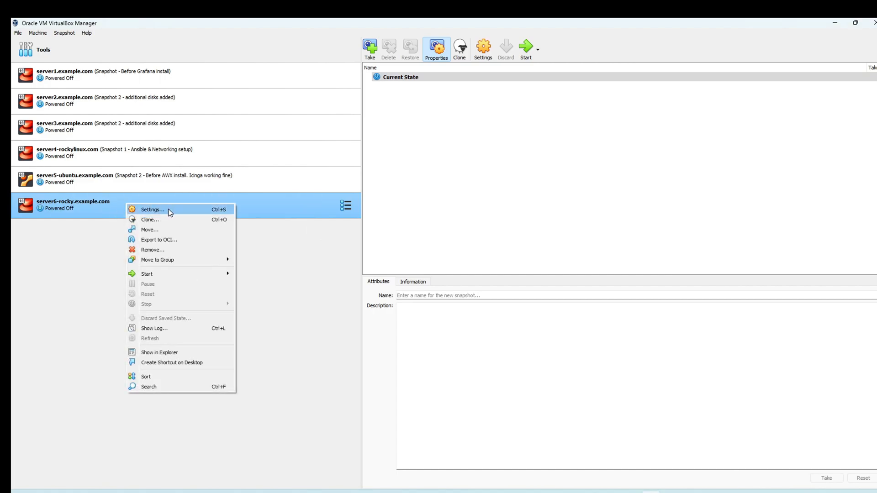
Step: Open server6-rocky.example.com Settings and review the General Advanced, Description, Disk Encryption and Basic tabs
left_click(168, 209)
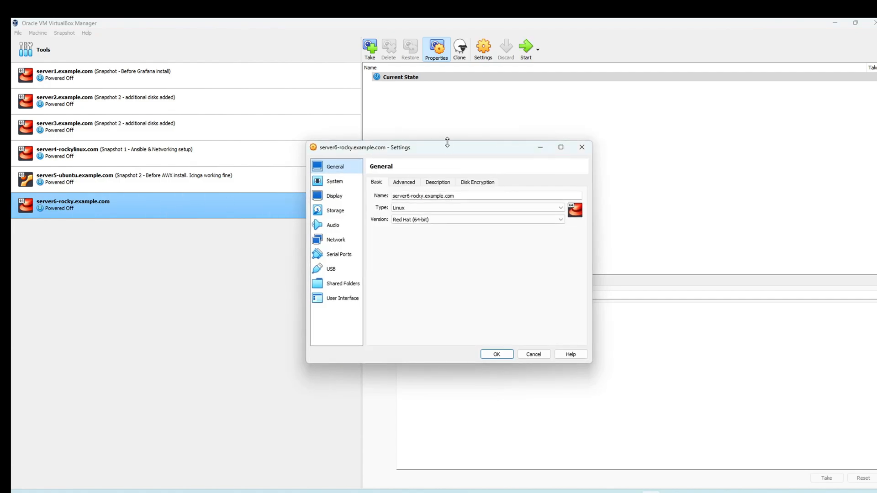
left_click_drag(448, 152, 422, 155)
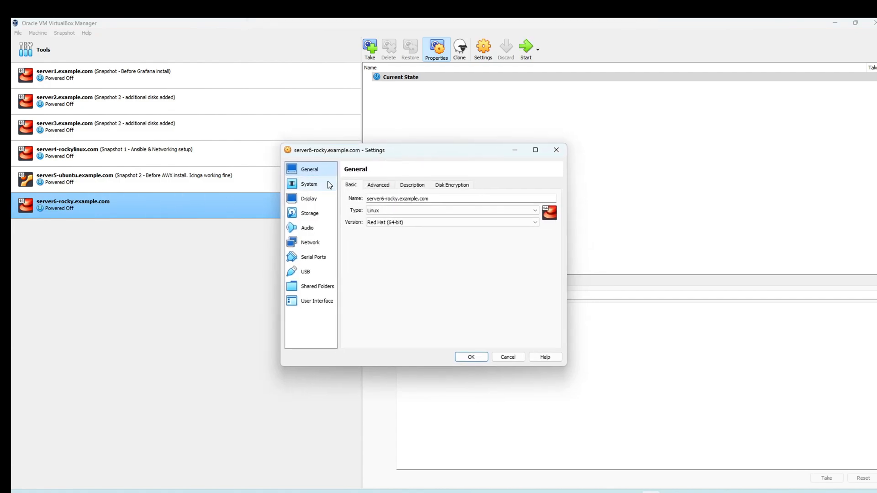
left_click(376, 185)
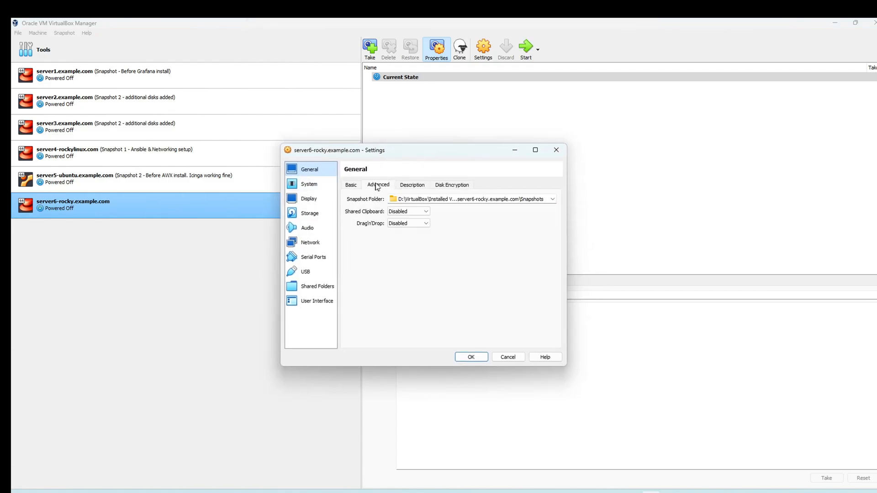
left_click(401, 186)
left_click(442, 186)
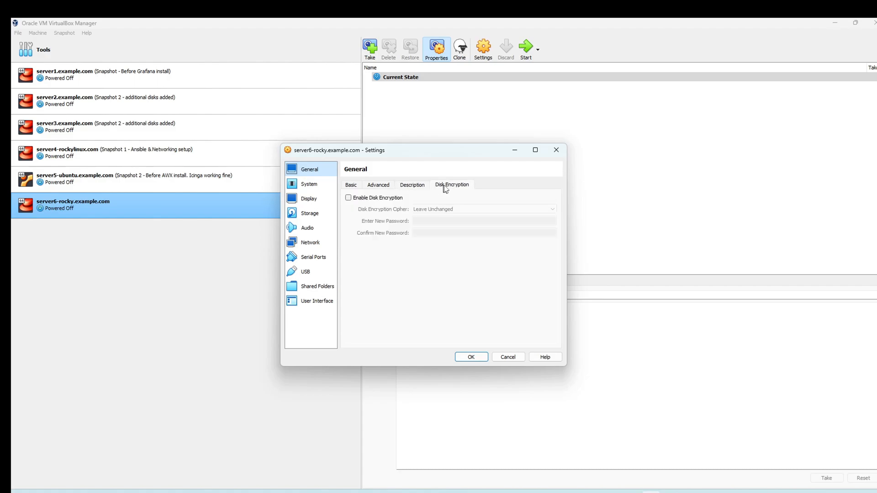
left_click(354, 186)
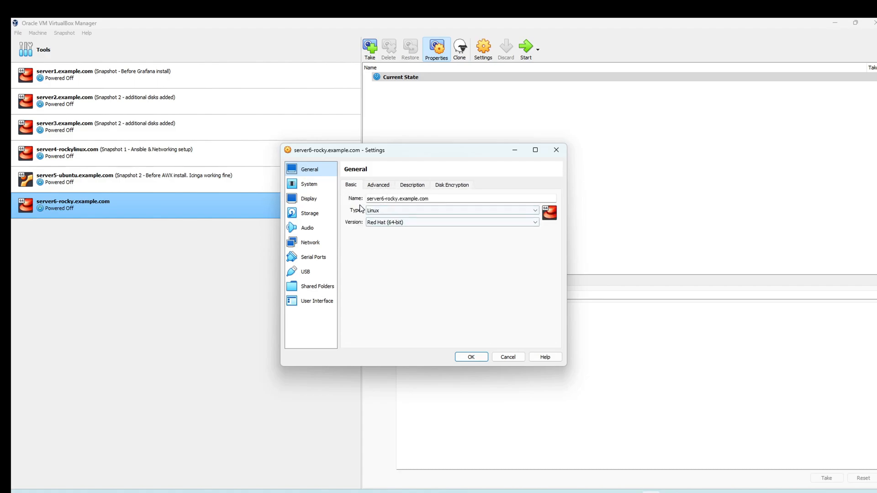
Step: Review the System Motherboard, Processor and Acceleration tabs, keeping paravirtualization at Default
left_click(309, 185)
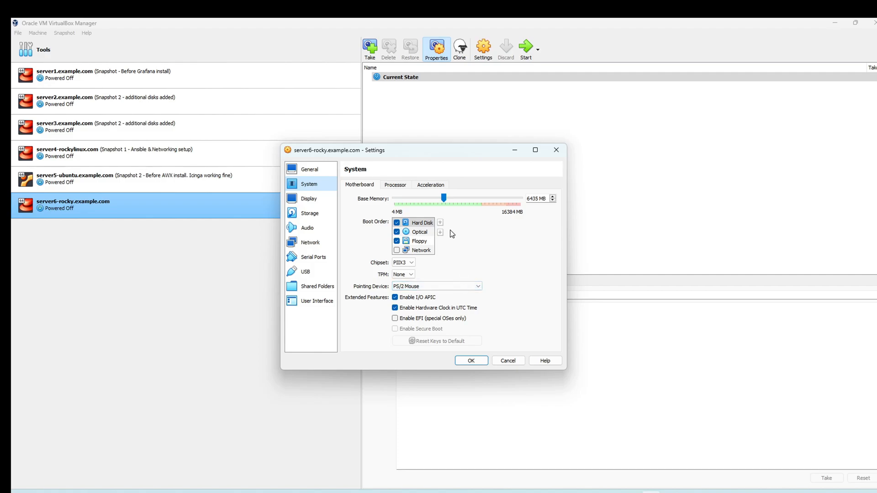
left_click(395, 185)
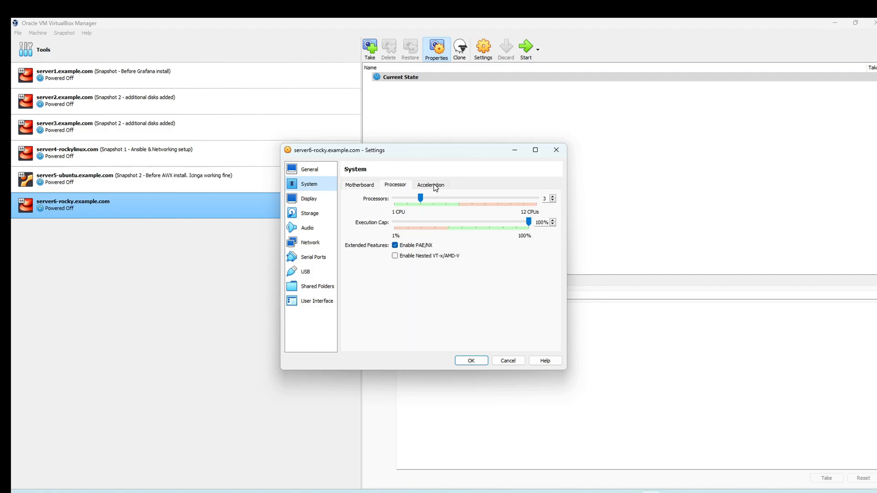
left_click(435, 186)
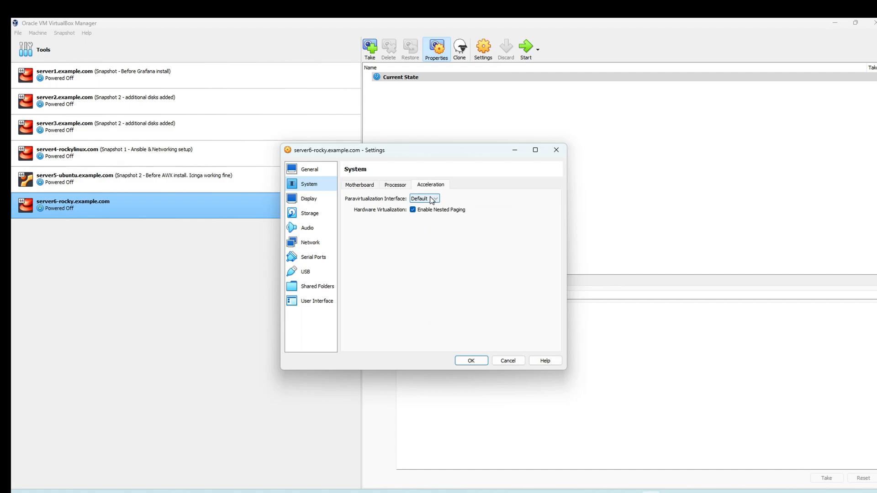
left_click(433, 200)
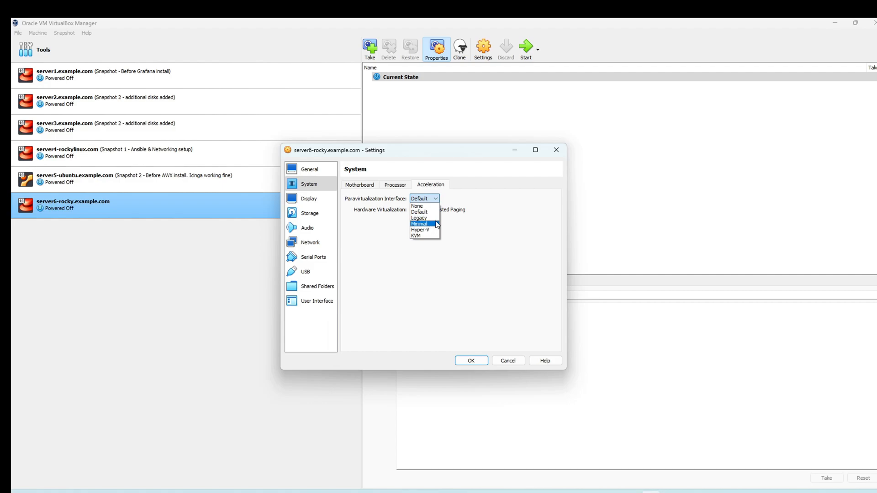
left_click(453, 213)
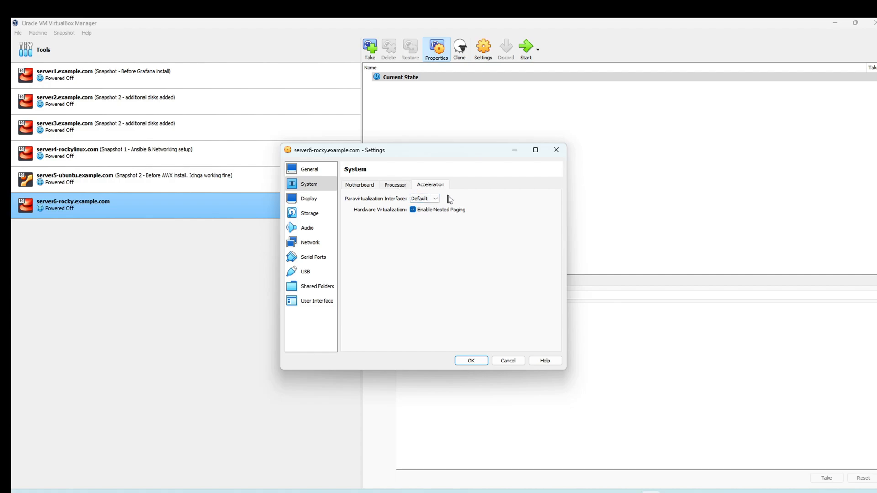
left_click(396, 188)
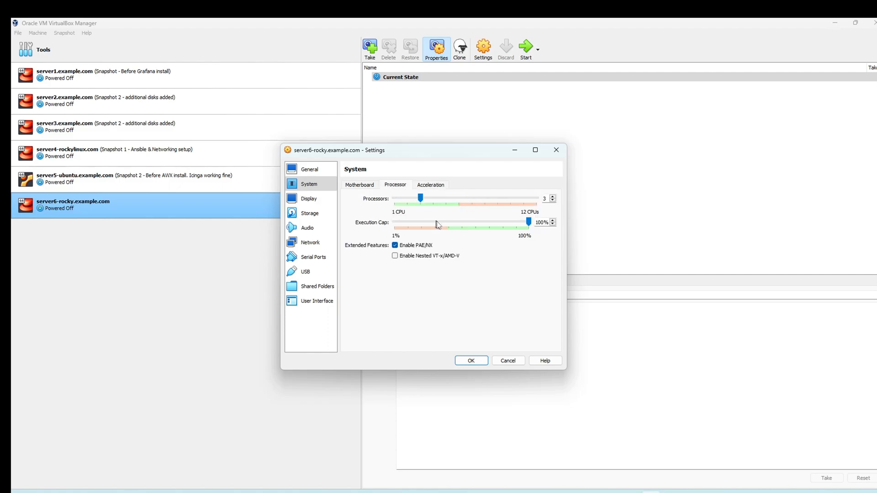
left_click(363, 185)
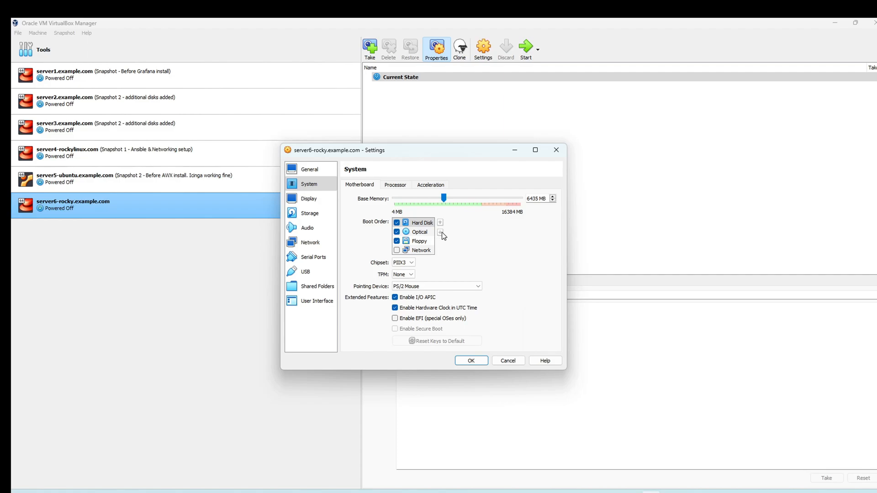
Step: Disable Floppy and move Optical ahead of Hard Disk in the boot order, then go to Storage
left_click(396, 241)
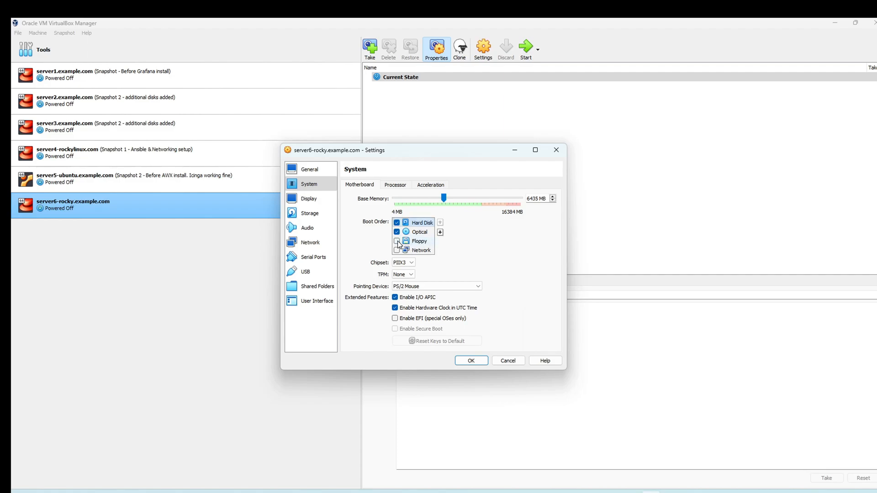
left_click(427, 234)
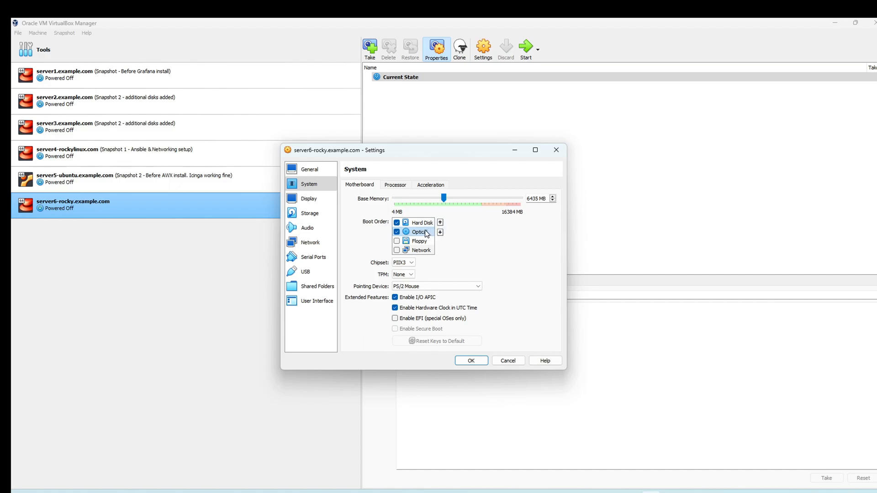
left_click(440, 222)
left_click(423, 232)
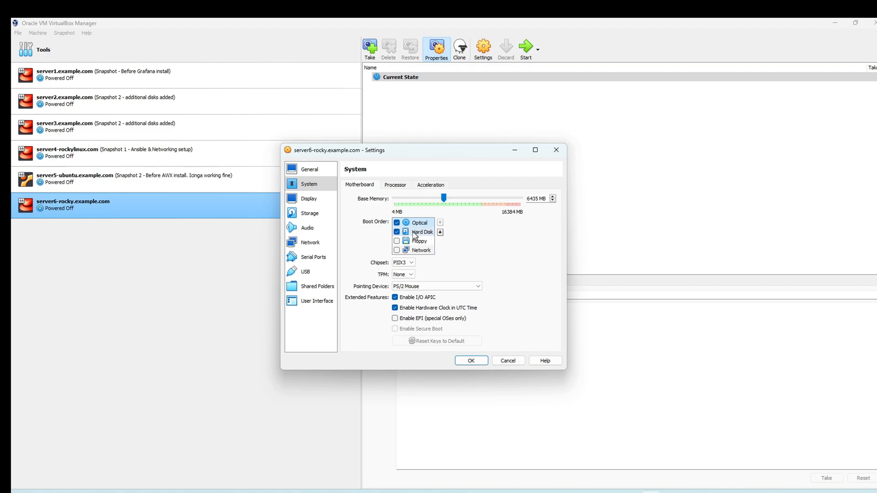
left_click(315, 215)
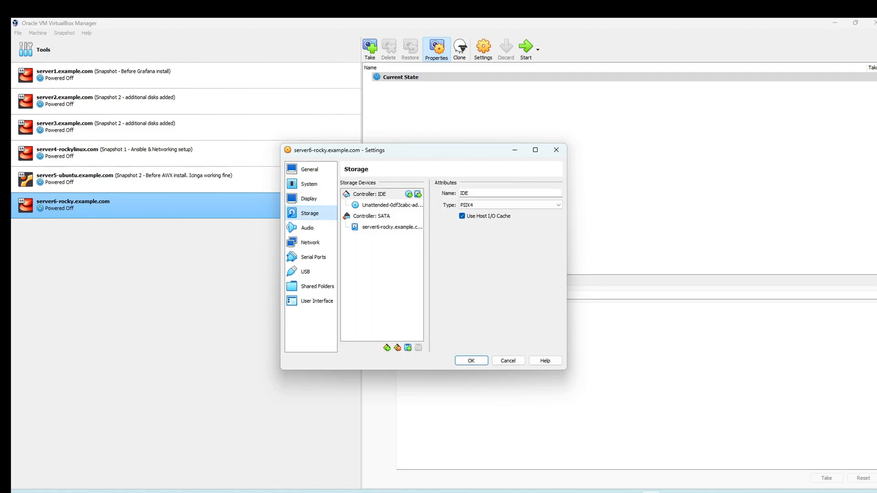
Step: Widen Settings, inspect the IDE unattended install disc and SATA hard disk, then go to Network
left_click_drag(567, 368, 669, 379)
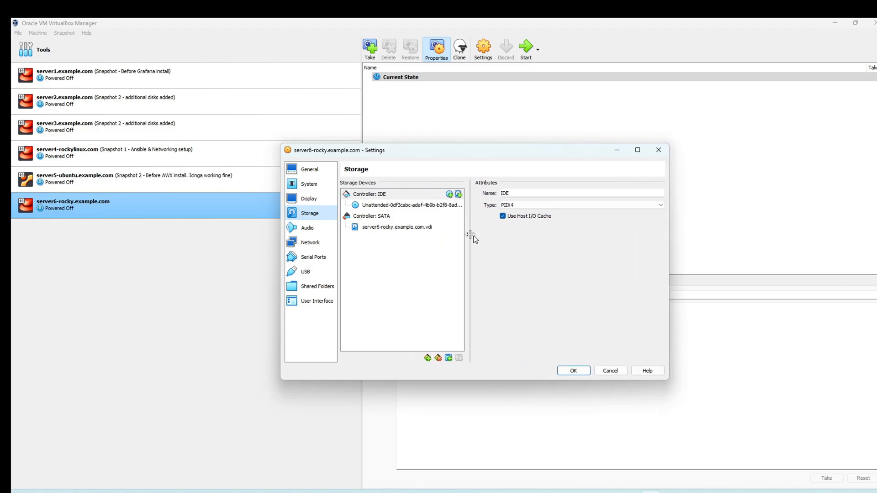
left_click(399, 207)
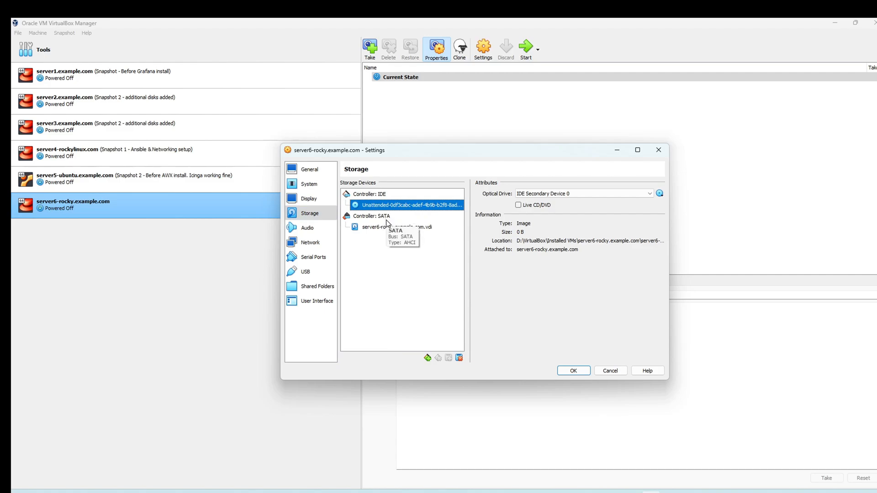
left_click(426, 229)
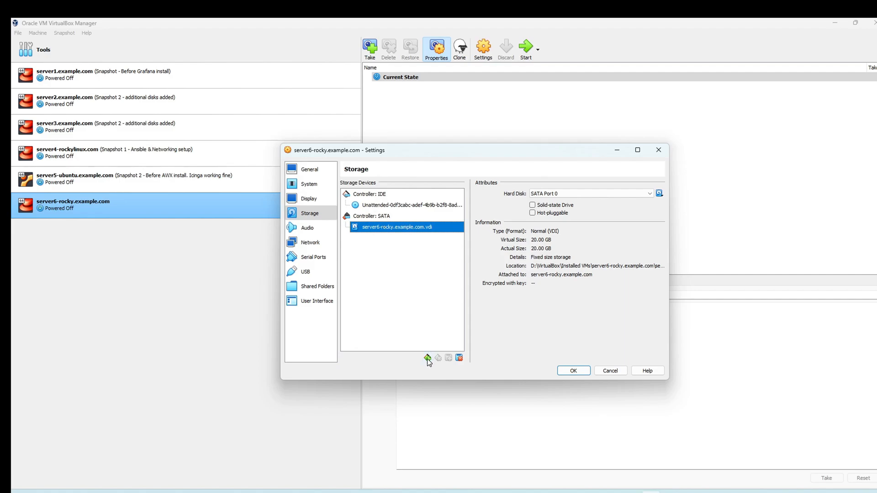
left_click(413, 206)
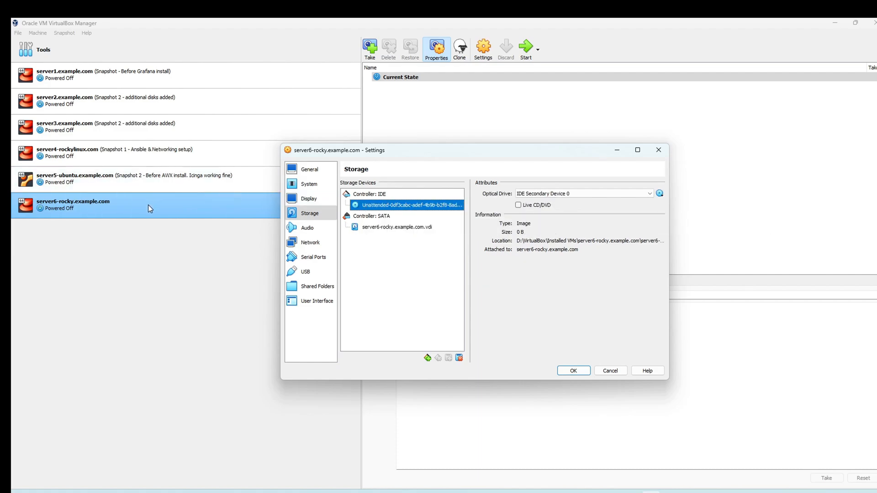
left_click(304, 245)
left_click_drag(452, 153, 409, 153)
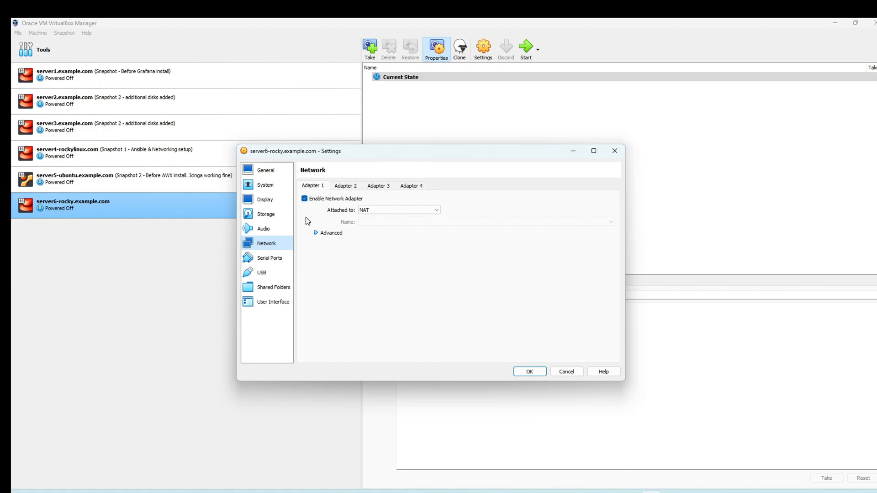
Step: Set Adapter 1's Attached to option to Bridged Adapter on the Intel I219-V host card
left_click(389, 210)
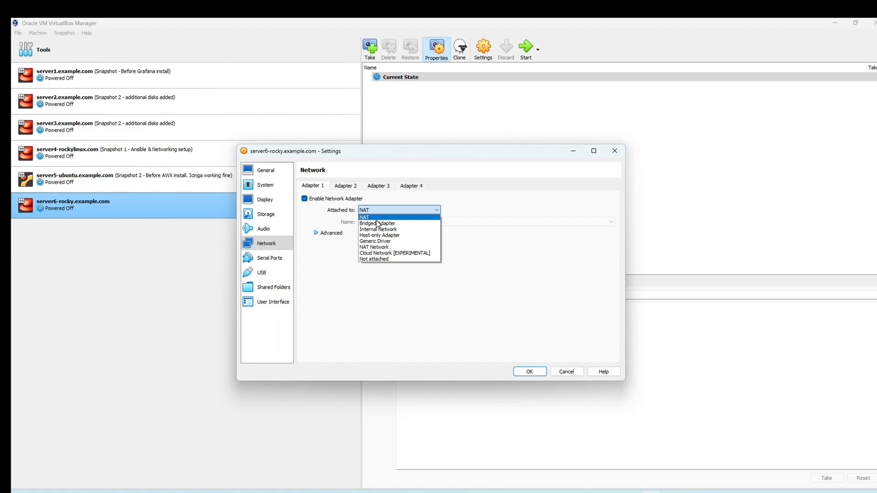
left_click(399, 224)
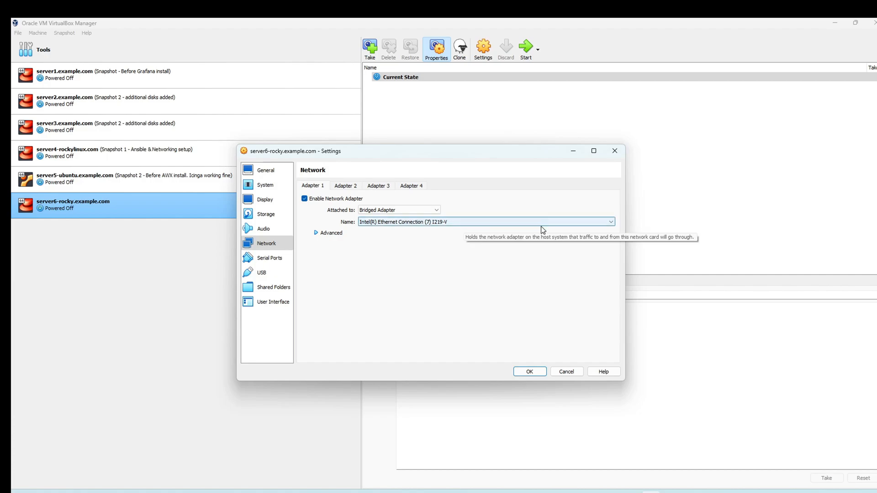
Step: Expand Adapter 1's Advanced options, keeping Intel I219-V and the Intel PRO/1000 MT Desktop type
left_click(329, 233)
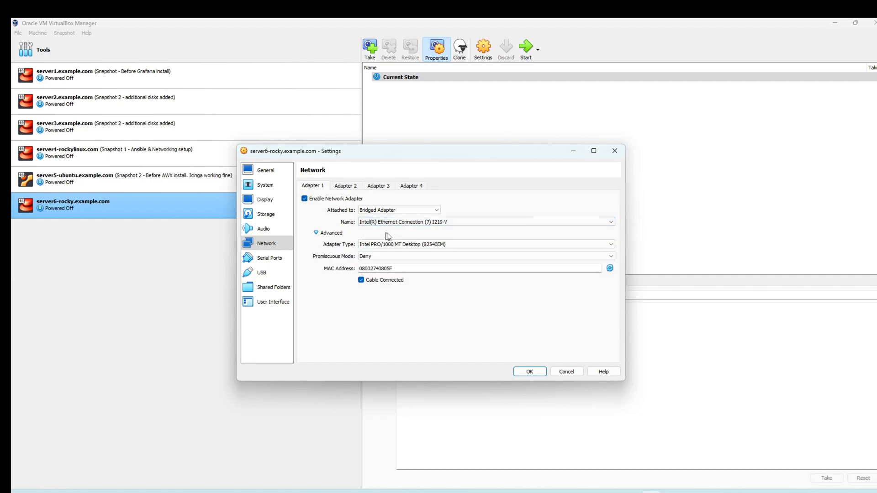
left_click(455, 224)
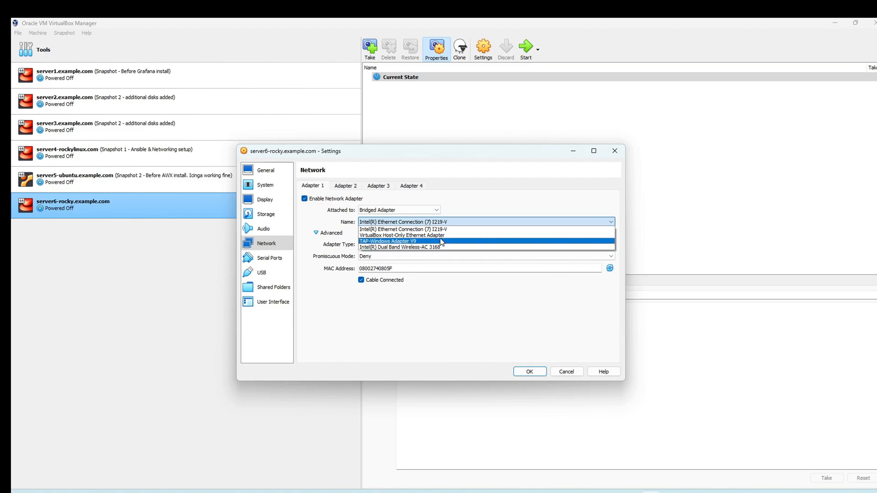
left_click(334, 225)
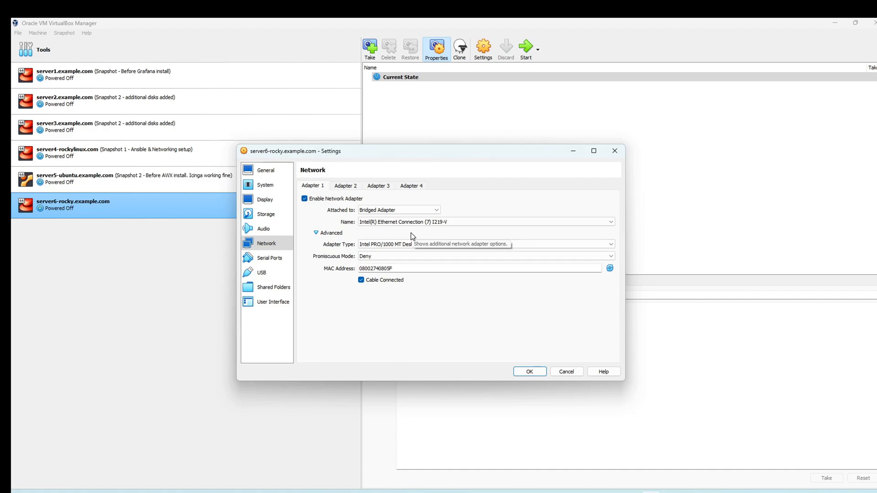
left_click(437, 244)
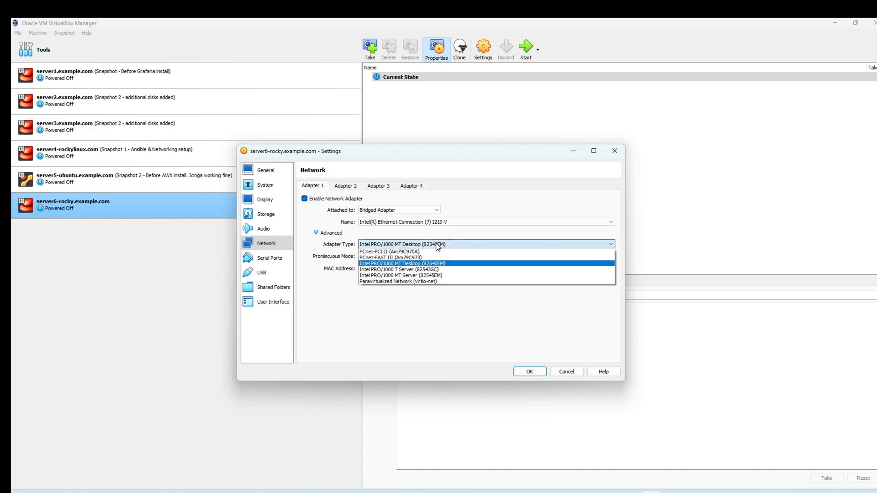
left_click(441, 264)
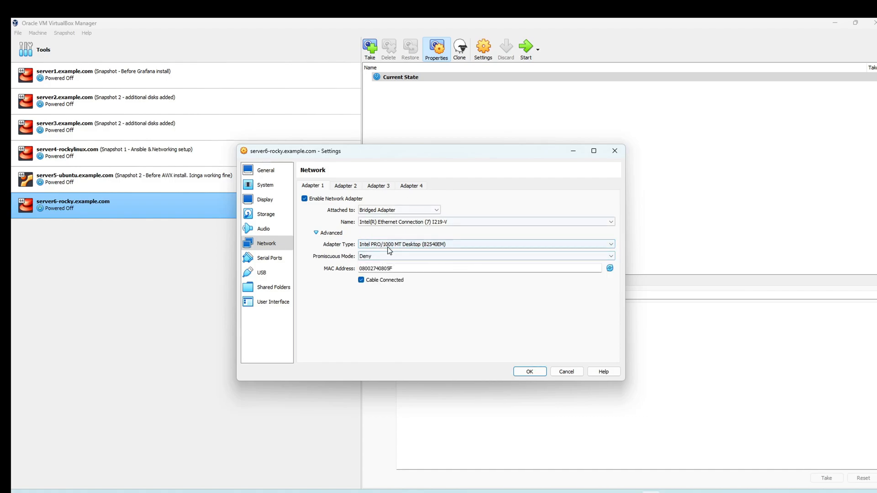
Step: Enable Adapter 2 on Internal Network 'intnet' and save the network settings
left_click(347, 187)
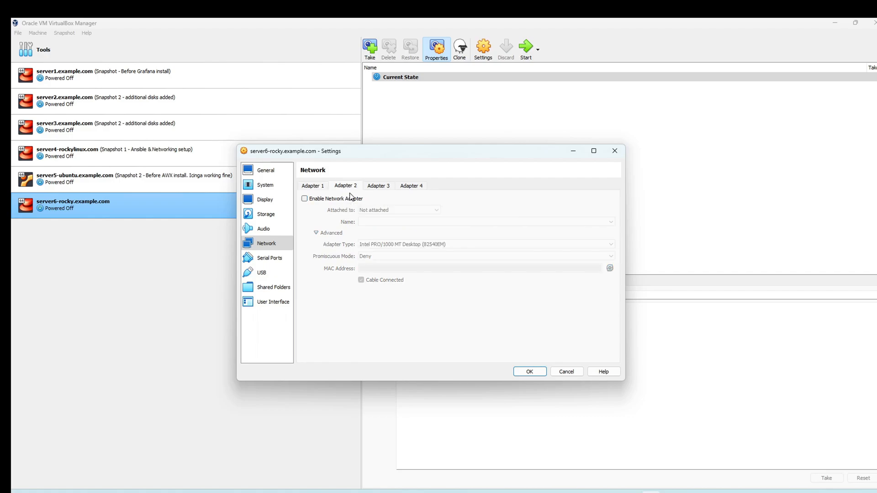
left_click(350, 198)
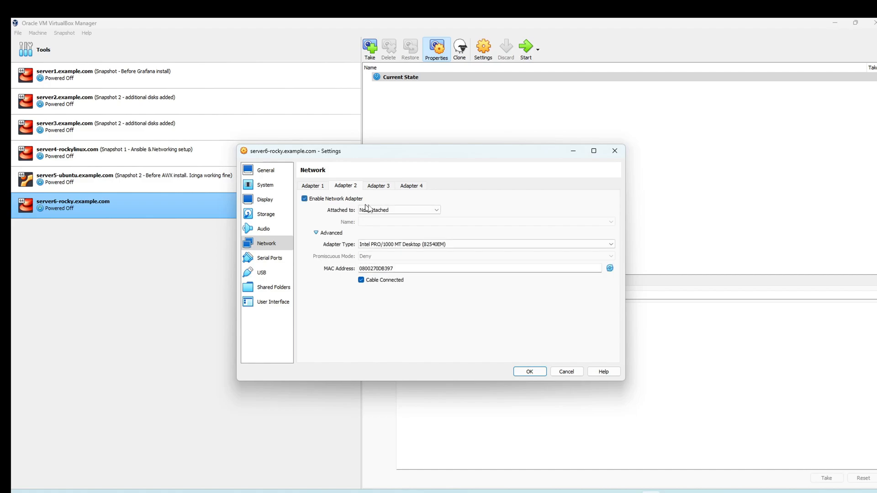
left_click(411, 211)
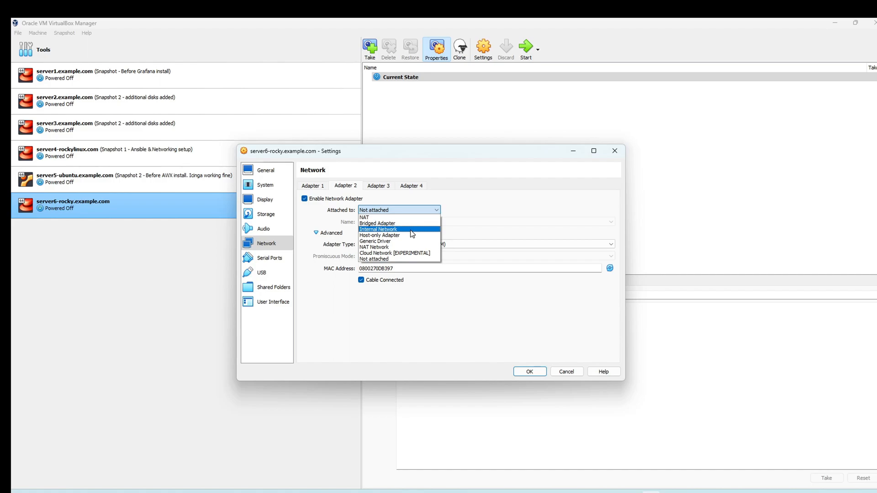
left_click(410, 230)
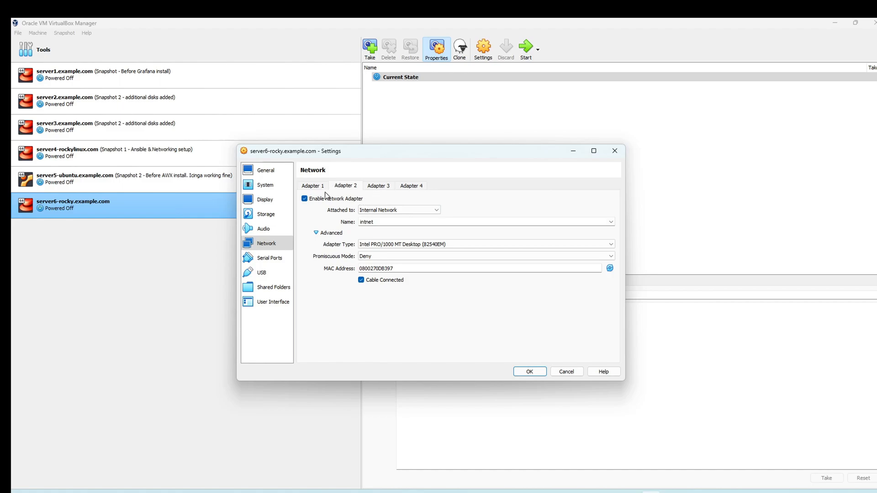
left_click(308, 186)
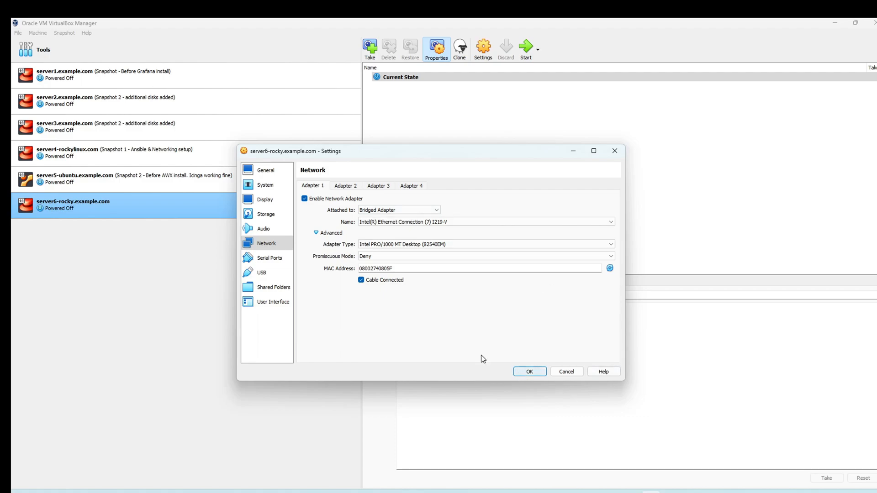
left_click(526, 371)
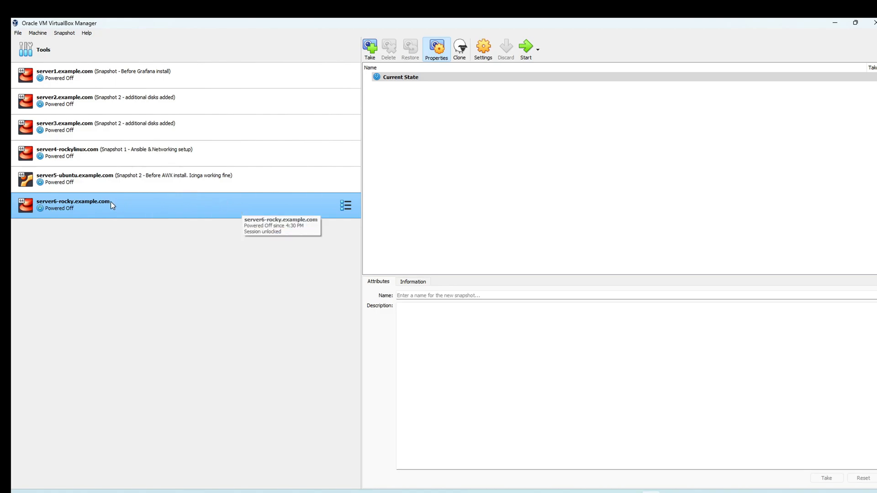
Step: Start server6-rocky and bring forward its console, halted at the ISOLINUX checksum error
double_click(150, 204)
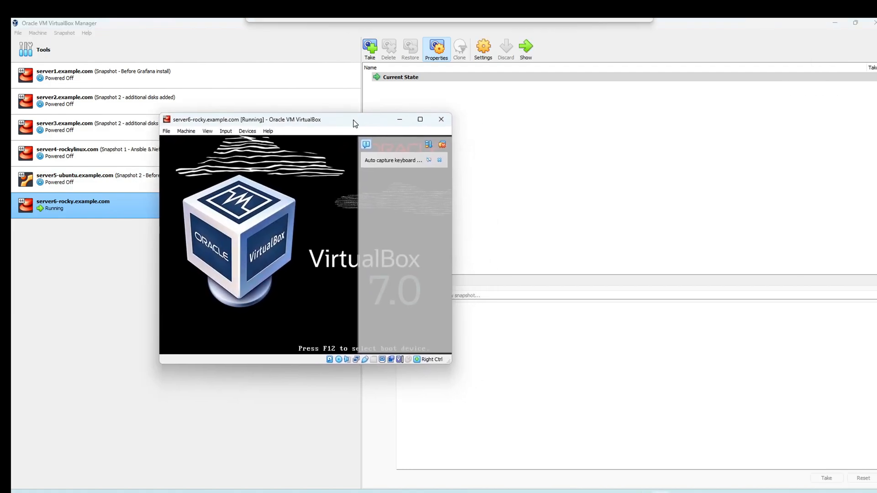
left_click(437, 159)
left_click(453, 368)
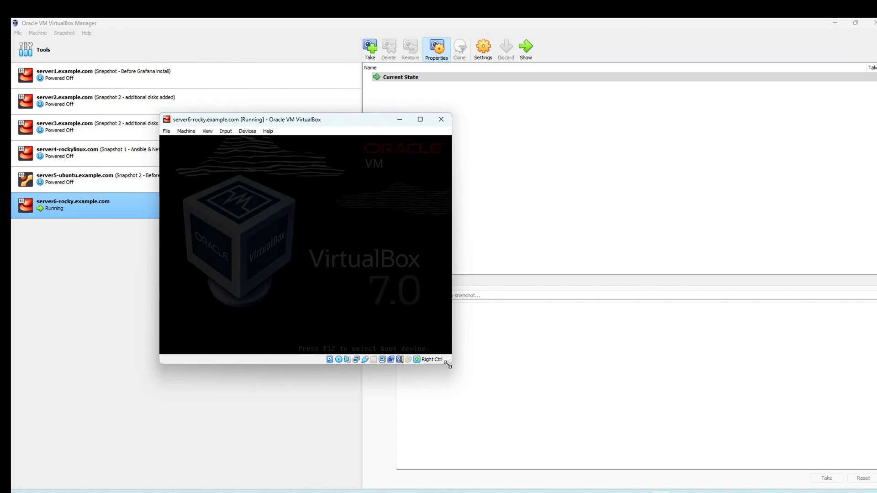
key("alt+Tab")
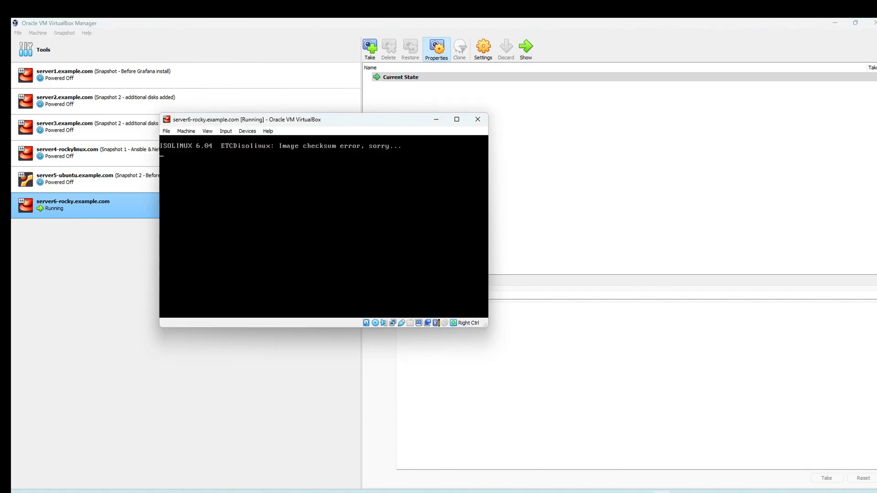
Step: Enlarge the console and insert Rocky-9.3-x86_64-dvd.iso into the VM's optical drive
left_click_drag(487, 327, 594, 389)
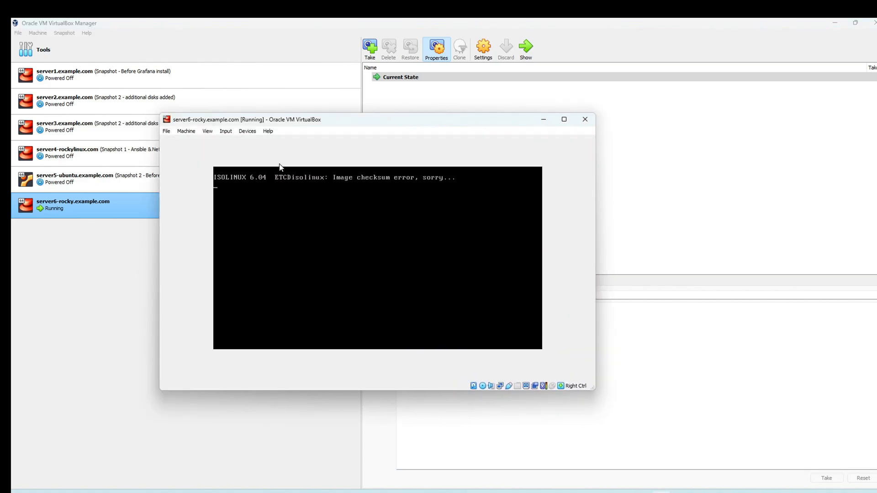
left_click(247, 131)
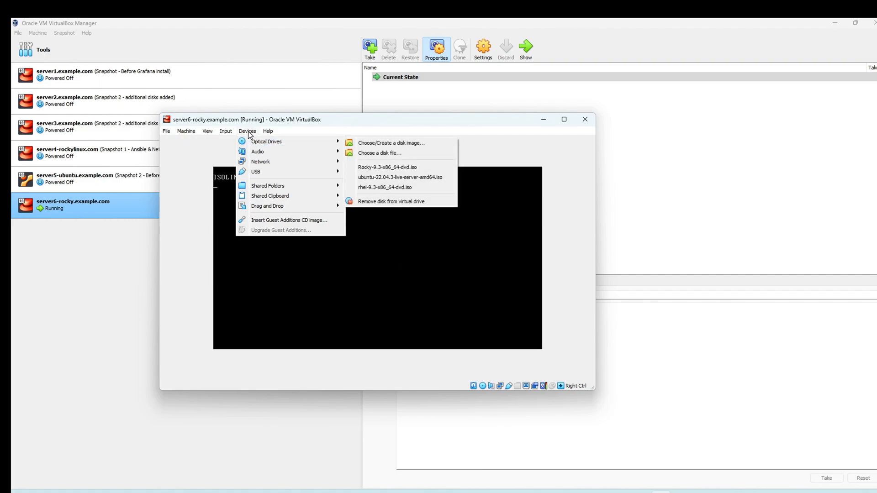
left_click(248, 132)
left_click(248, 131)
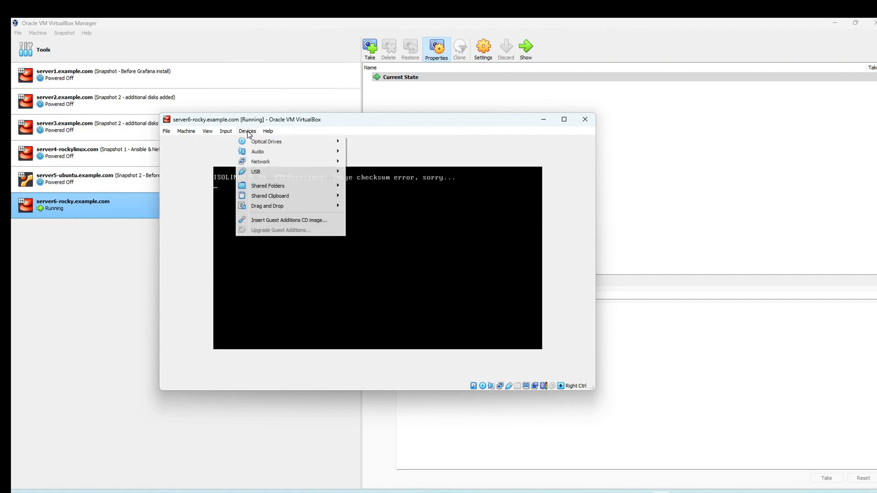
mouse_move(263, 138)
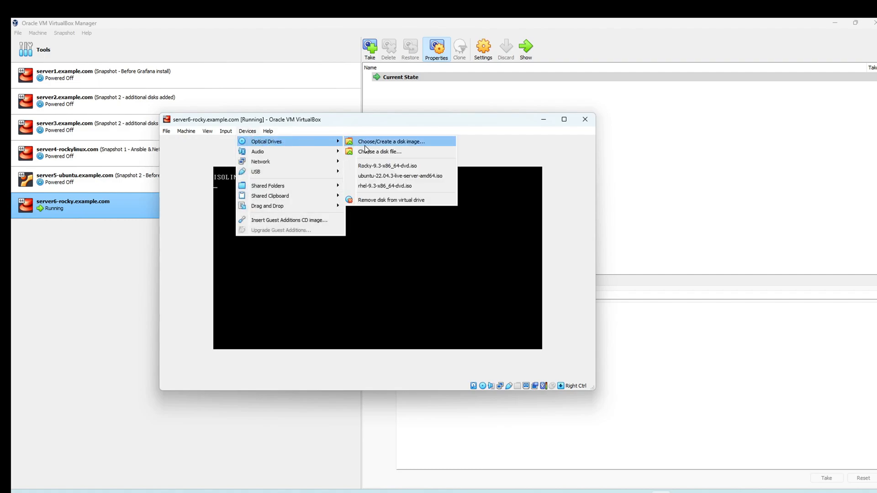
left_click(415, 167)
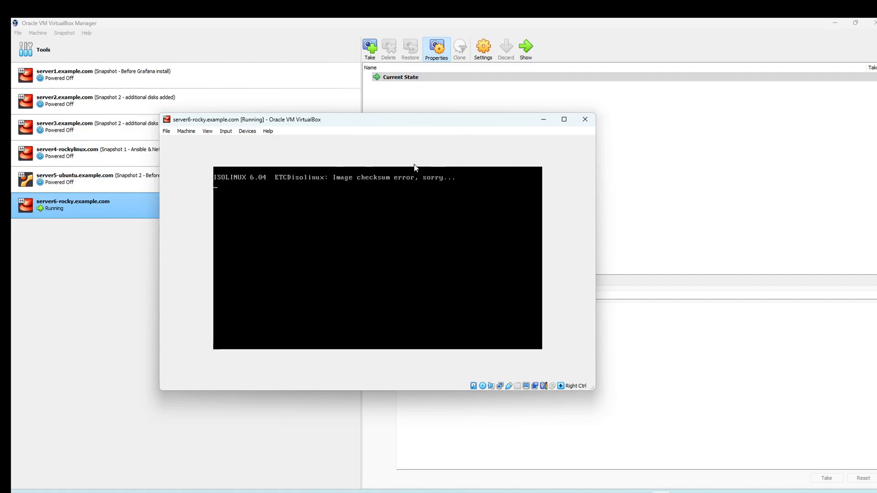
left_click(190, 133)
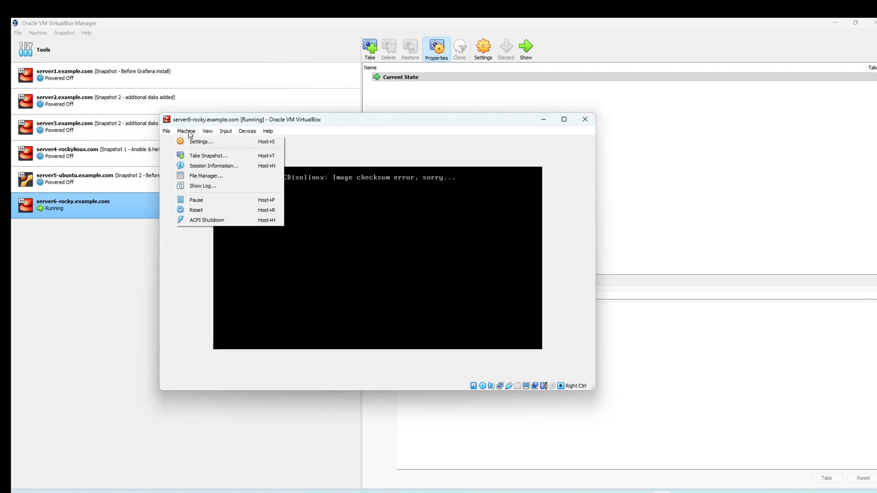
Step: Reset the VM, suppressing future reset prompts, and halt the Rocky Linux 9.3 boot countdown
left_click(204, 210)
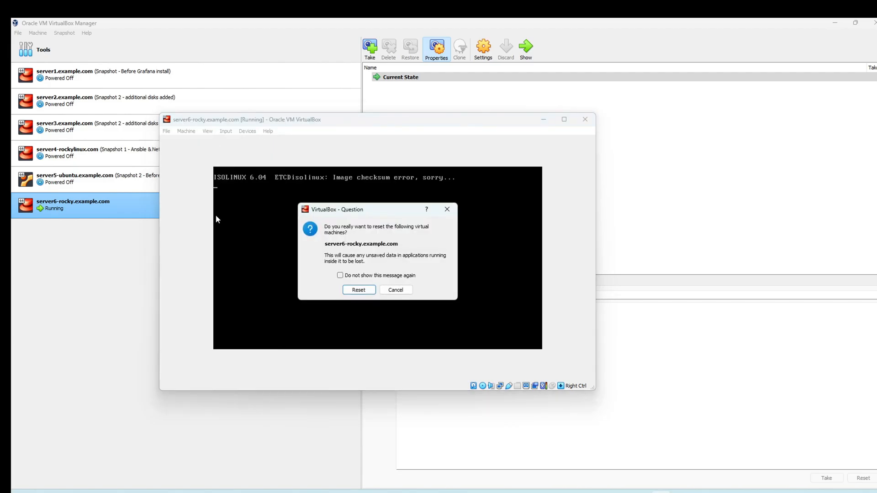
left_click(369, 276)
left_click(359, 292)
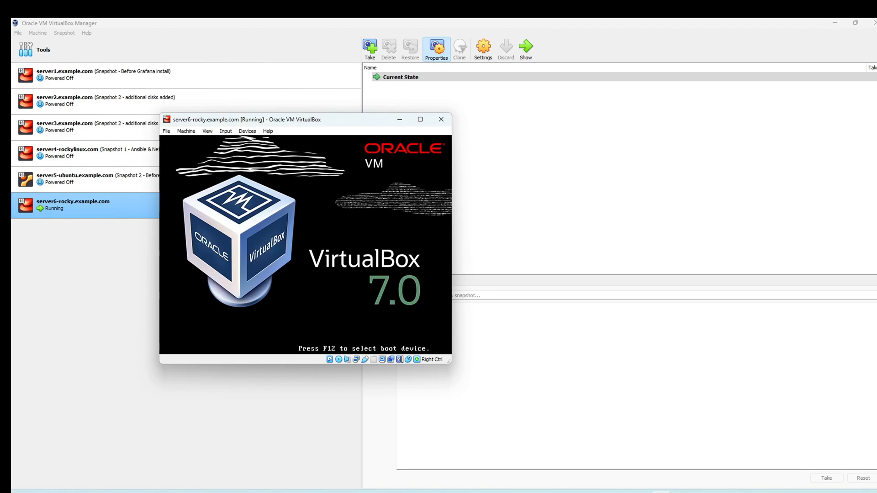
key("Down")
key("Up")
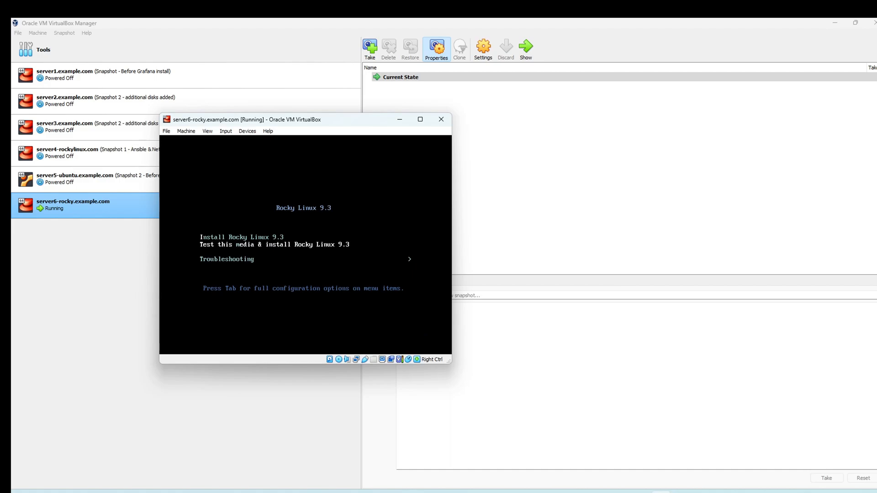
Step: Move and enlarge the VM window, and scale the guest display up to fill it
left_click_drag(351, 122, 332, 59)
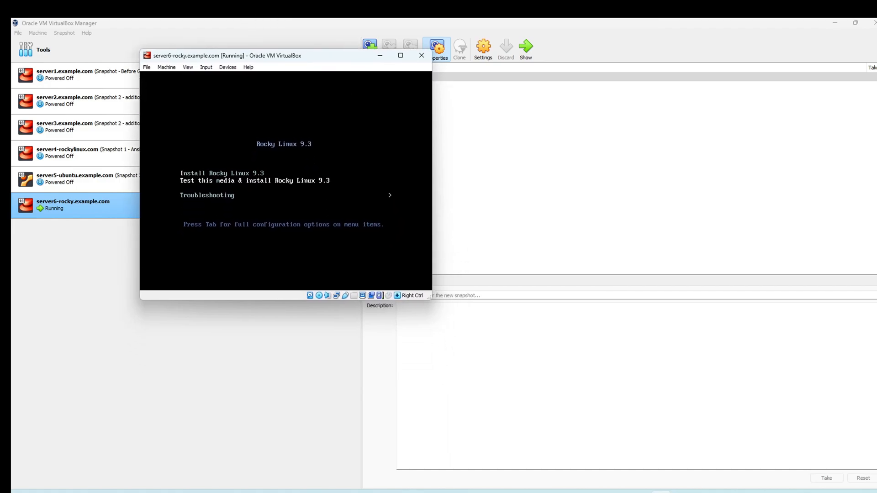
left_click_drag(429, 297, 592, 411)
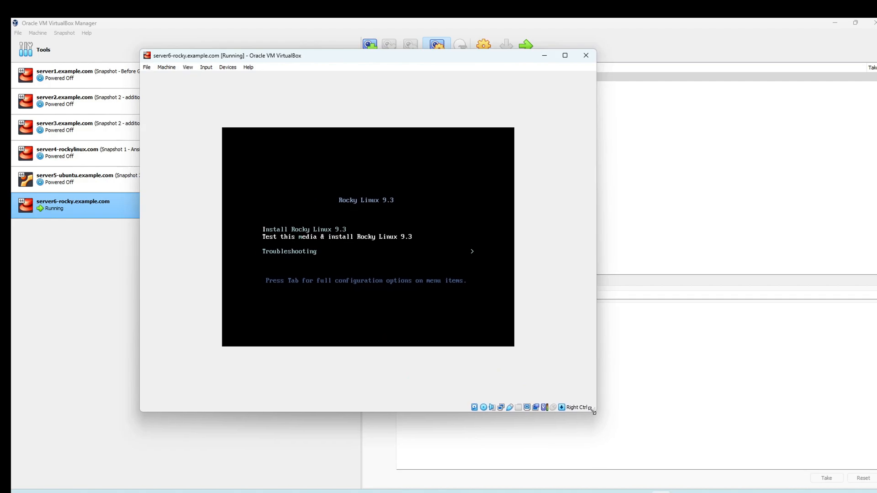
left_click(188, 67)
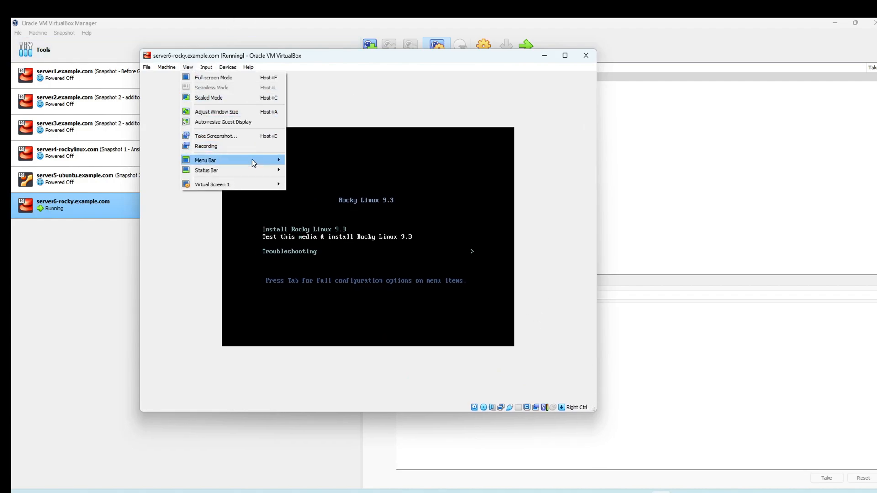
mouse_move(251, 183)
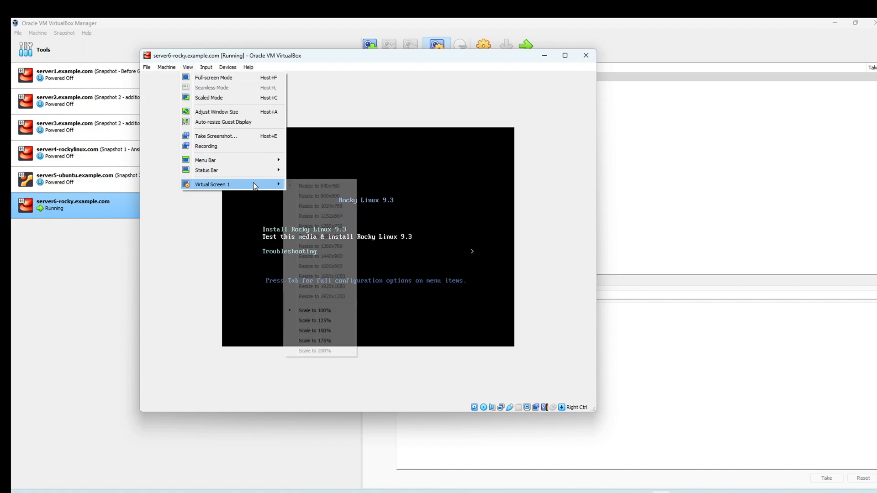
left_click(336, 327)
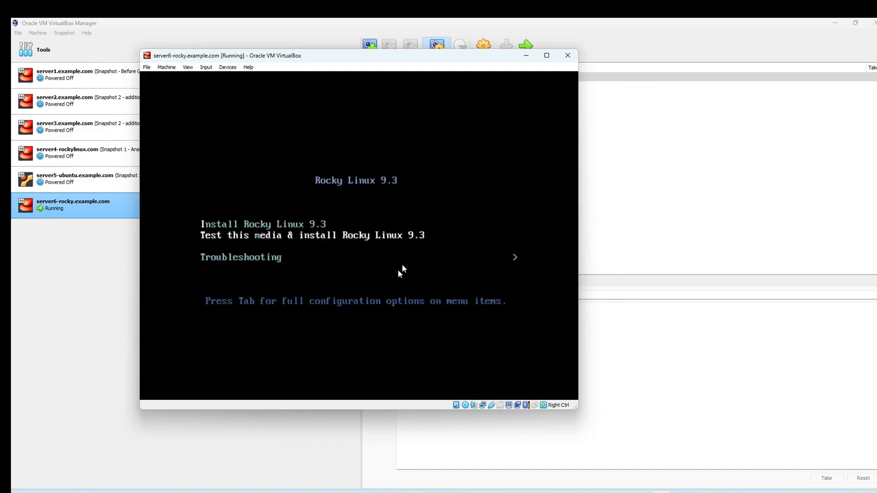
Step: Switch between the VirtualBox Manager and the VM, returning keyboard and mouse control to the VM
left_click(543, 324)
key("Control_R")
left_click(654, 344)
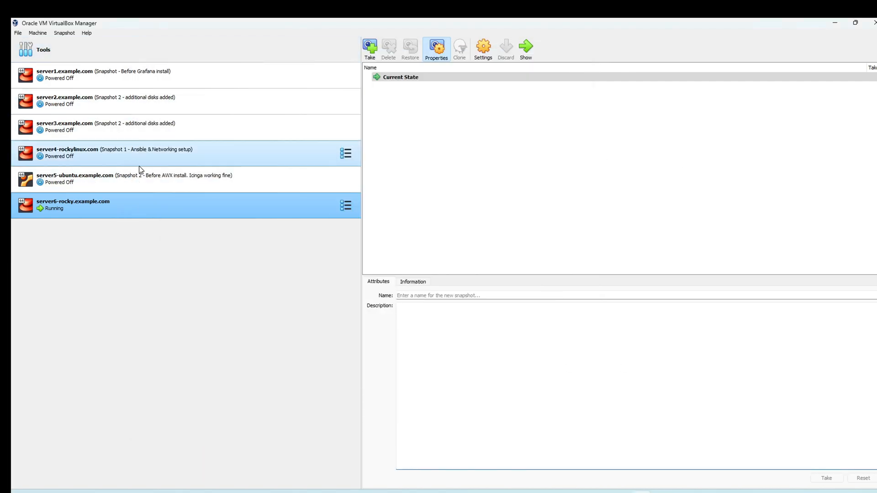
left_click(516, 491)
left_click(405, 183)
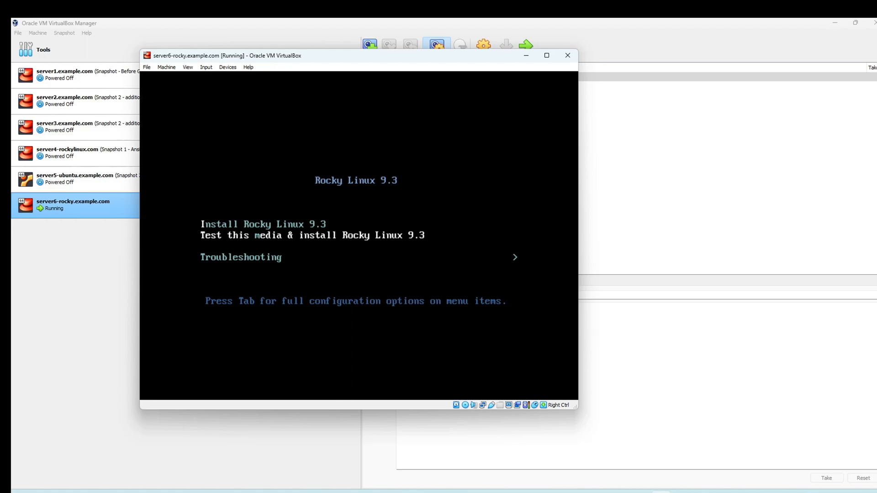
key("Up")
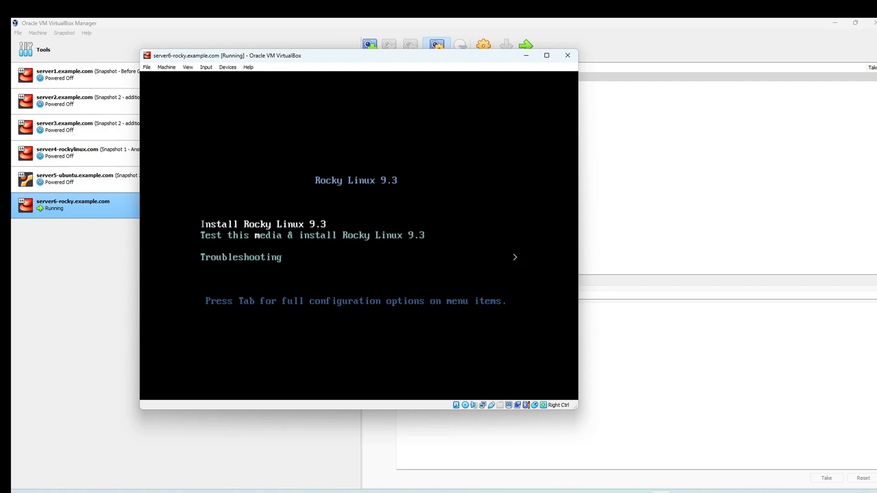
key("Down")
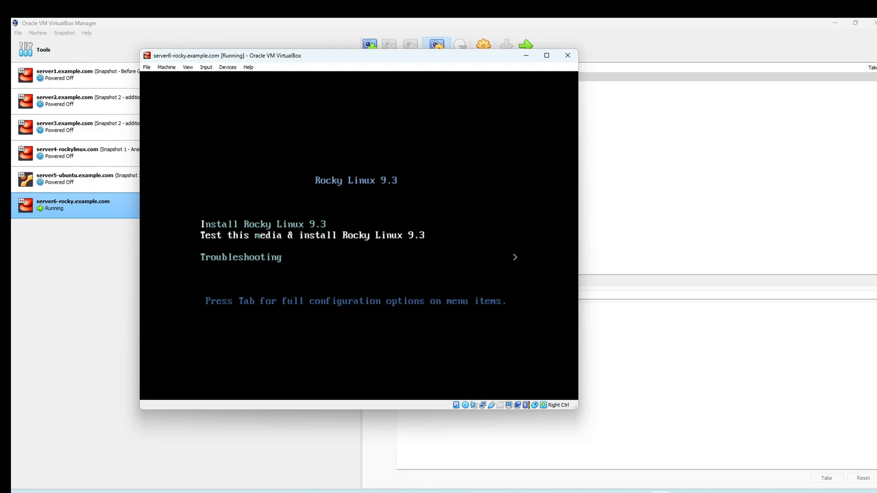
key("Down")
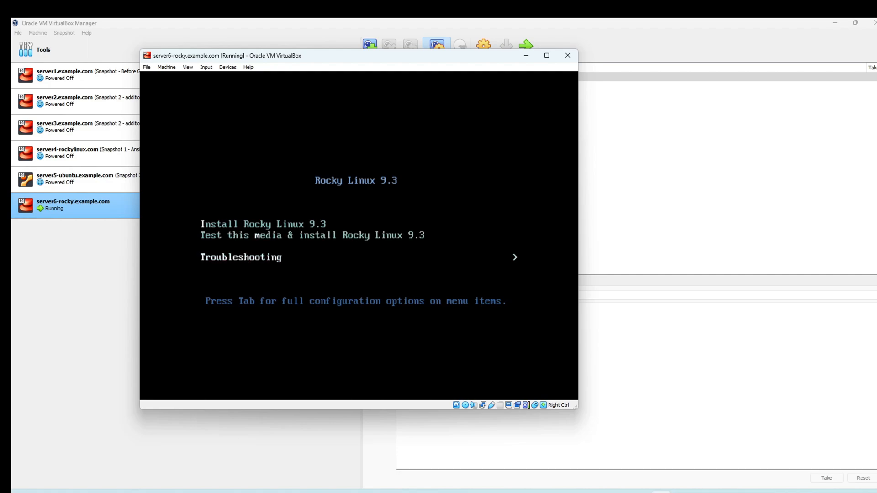
key("Return")
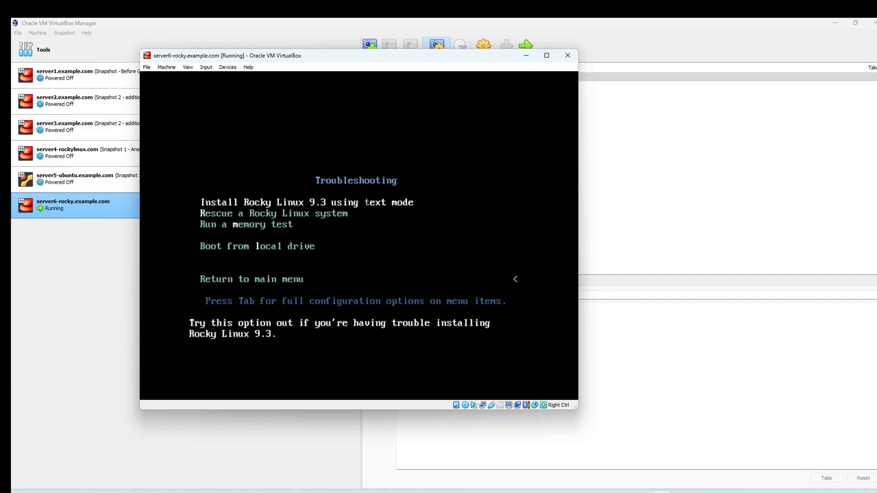
key("Down")
key("Down")
key("Down")
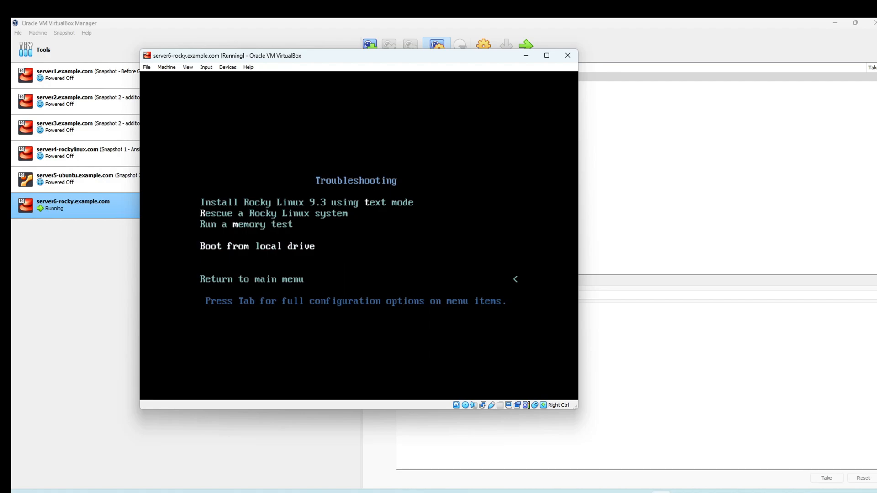
key("Up")
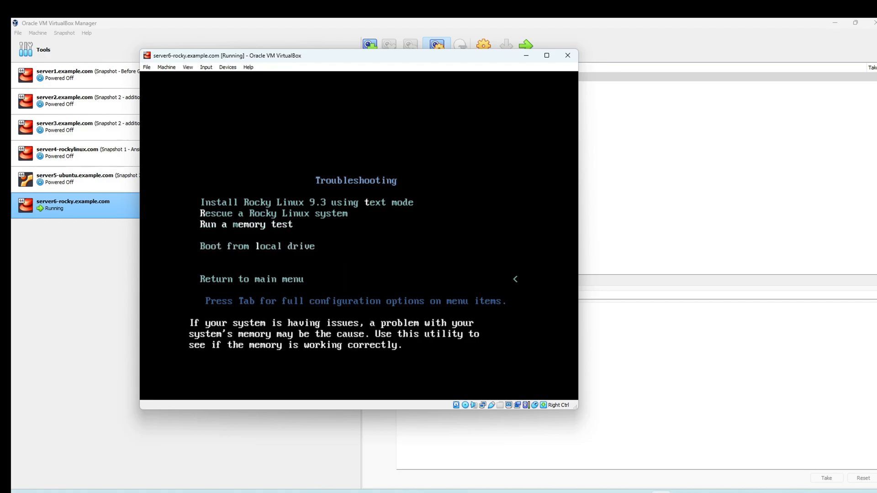
key("Up")
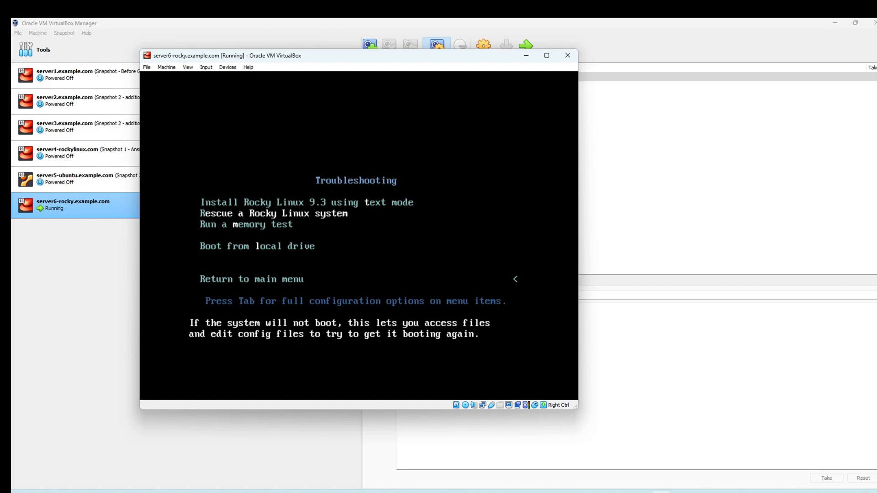
key("Escape")
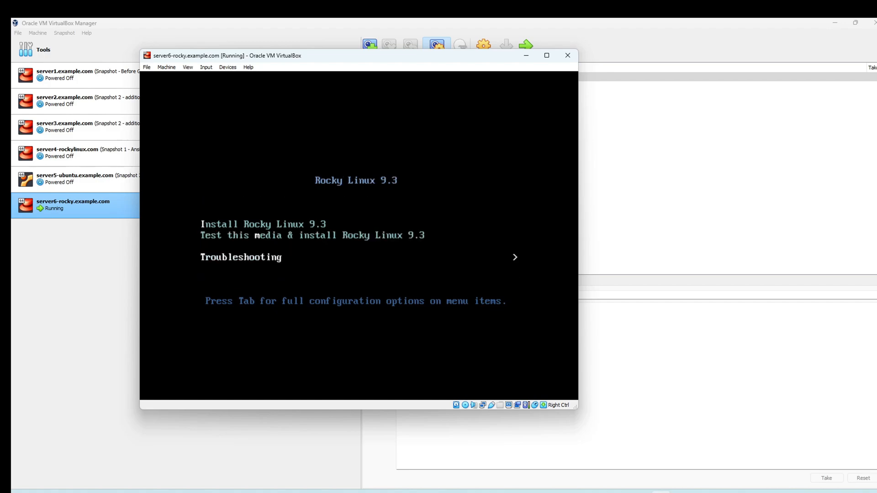
key("Up")
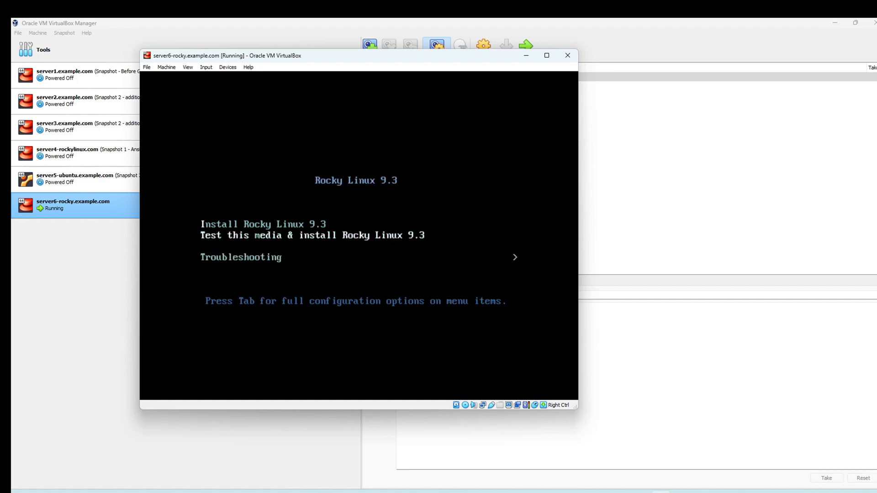
key("Up")
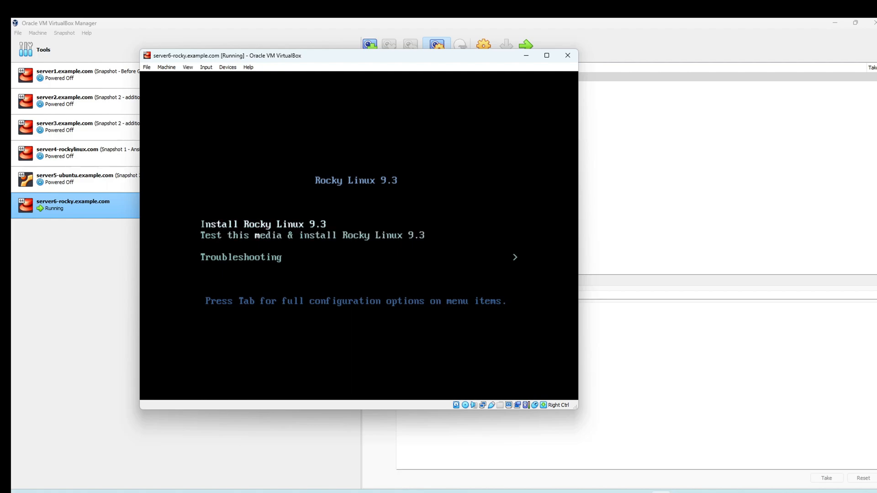
key("Down")
key("Up")
key("Down")
key("Down")
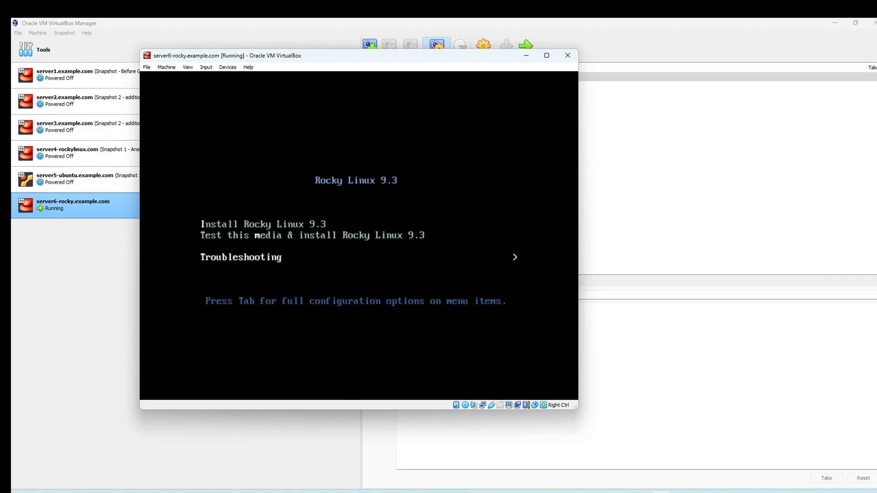
key("Up")
key("Down")
key("Up")
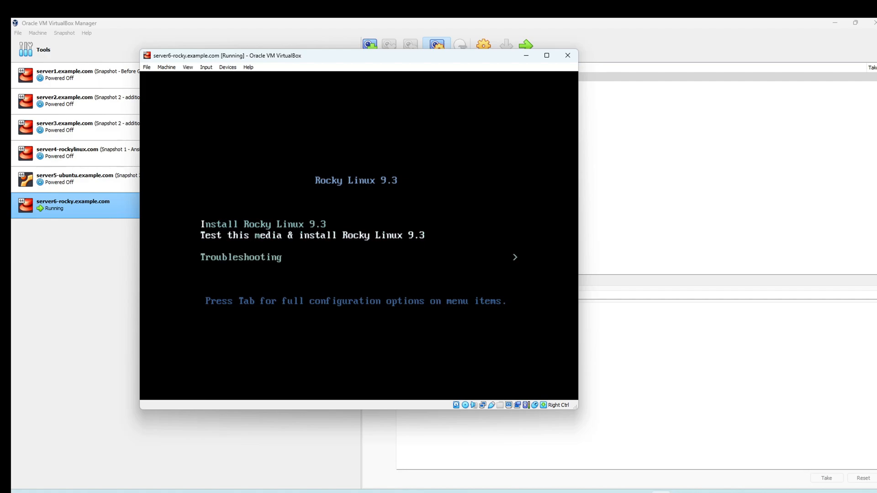
key("Up")
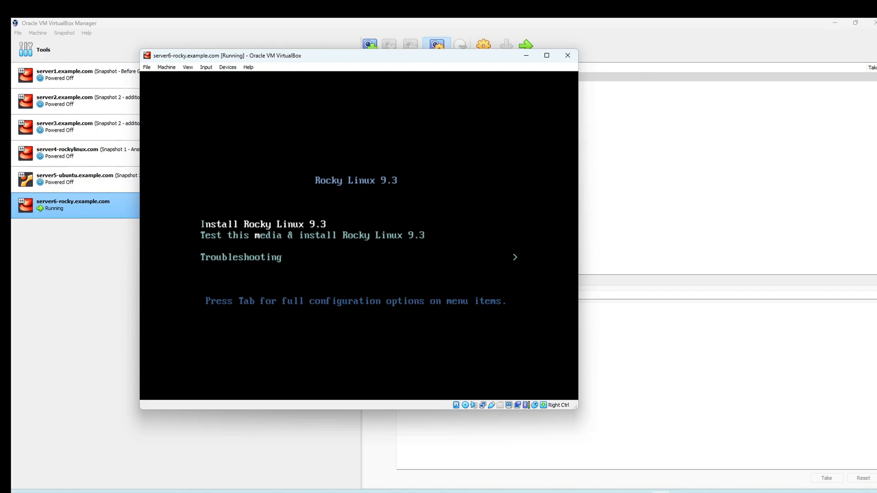
Step: Highlight Install Rocky Linux 9.3 in the boot menu and boot it
key("Control_R")
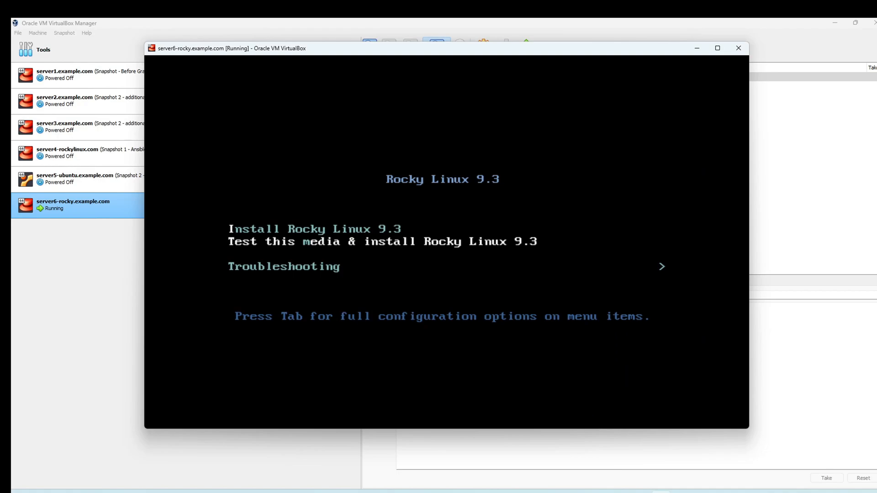
key("Up")
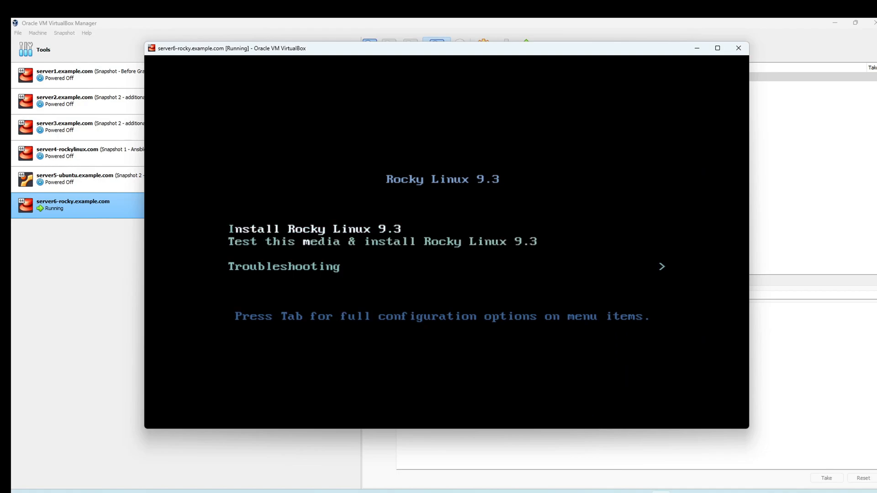
key("Down")
key("Up")
key("Down")
key("Up")
key("Return")
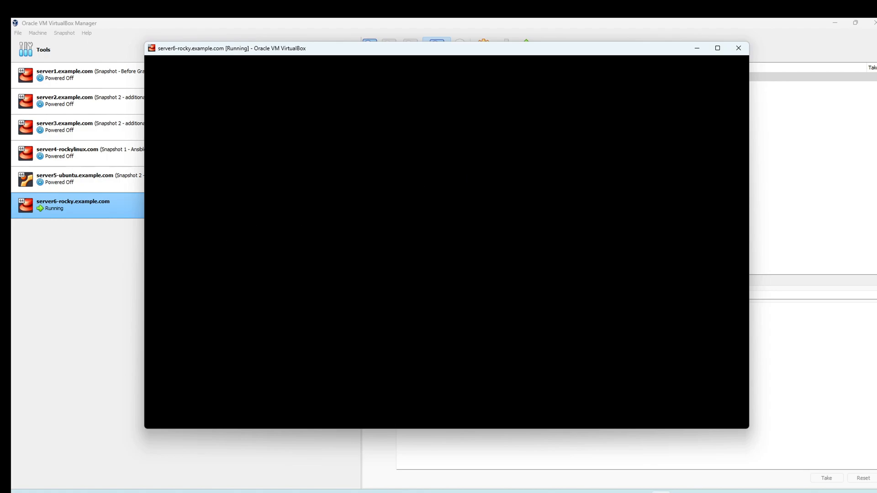
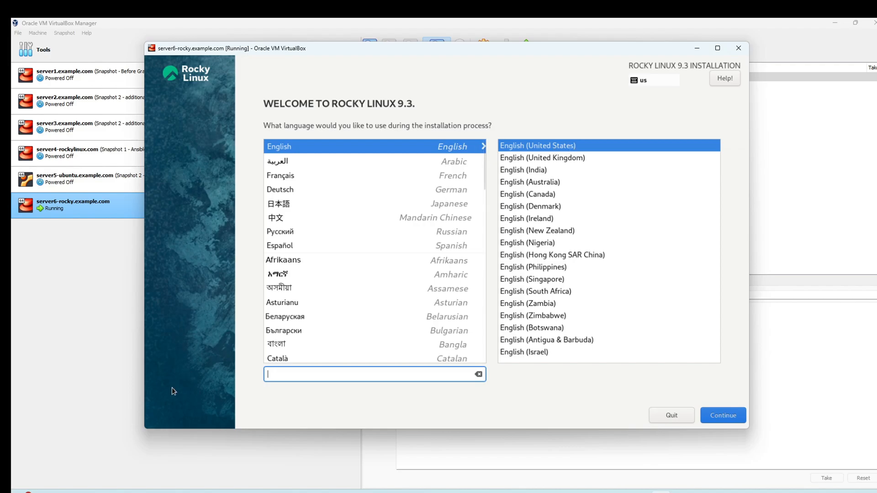
Step: Leave English (United States) selected on the welcome screen and continue to the summary
scroll(376, 274, "down", 7)
scroll(373, 274, "up", 7)
scroll(374, 275, "down", 1)
scroll(373, 275, "up", 1)
left_click(715, 416)
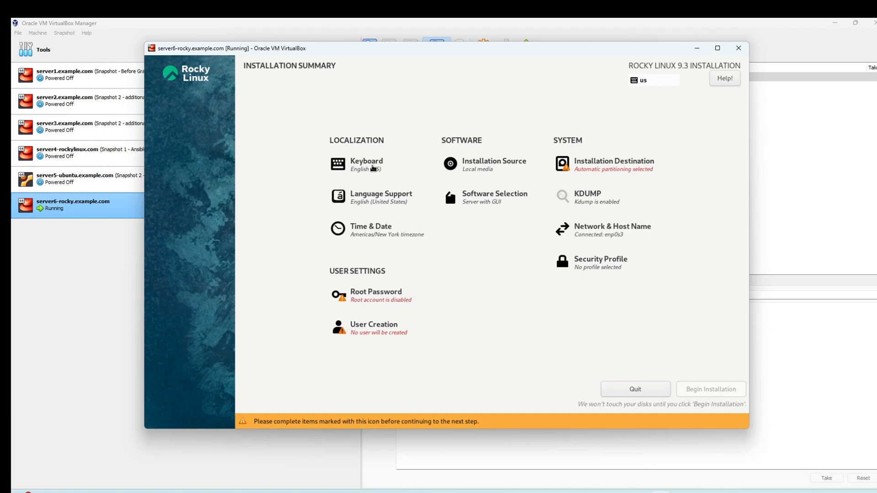
Step: Open Time & Date from the Installation Summary, showing the Americas/New York timezone
left_click(382, 237)
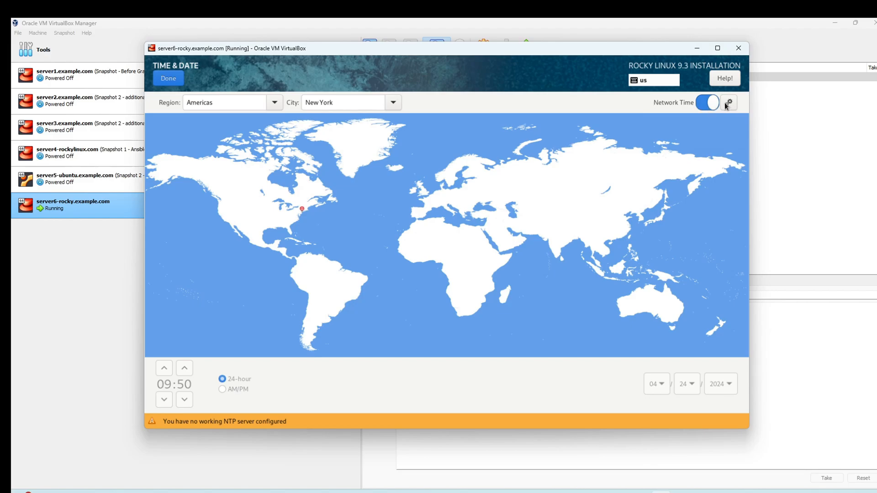
Step: Confirm Americas/New York, recheck Time & Date, and return to the Installation Summary
left_click(164, 80)
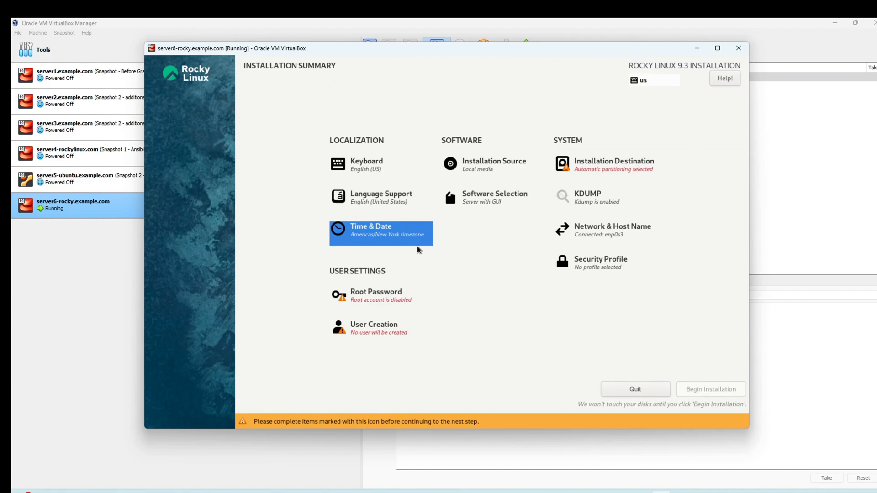
left_click(431, 241)
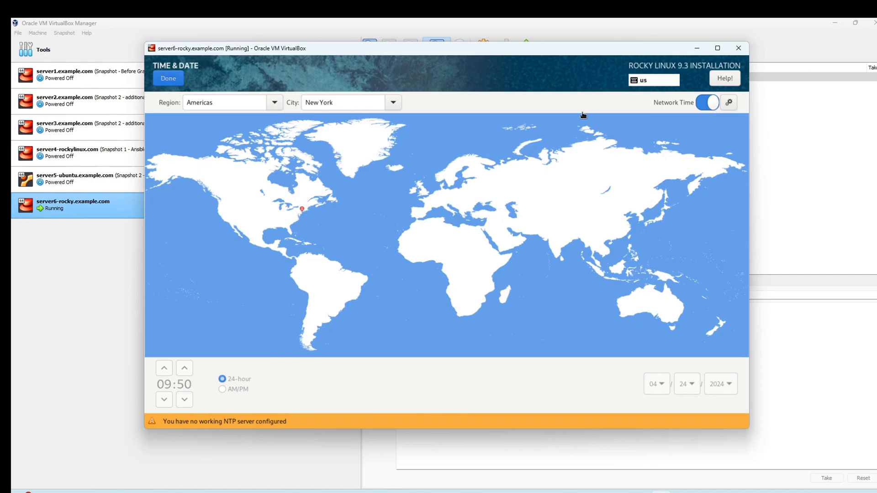
left_click(169, 79)
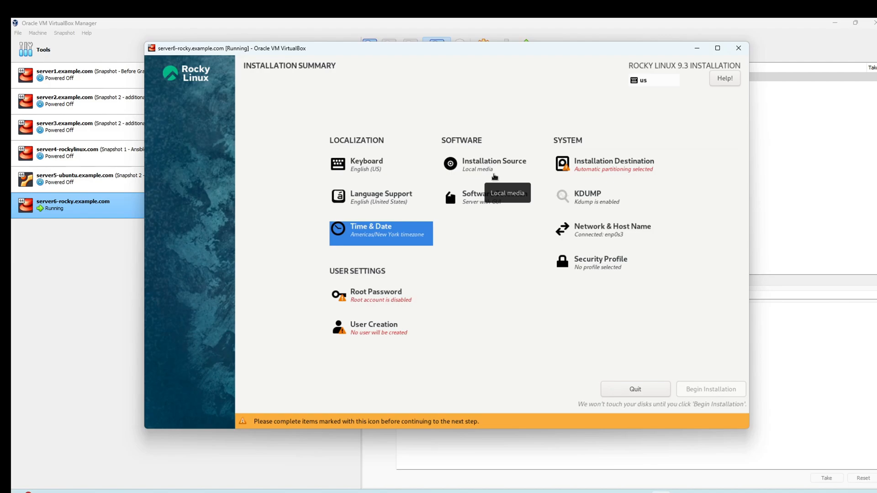
Step: Open Software Selection and review the add-on groups listed for Server with GUI
left_click(504, 205)
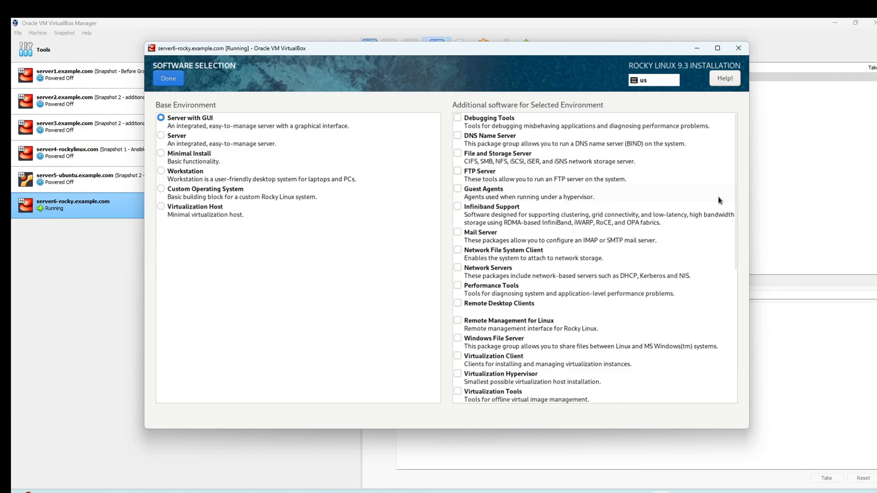
scroll(645, 219, "down", 8)
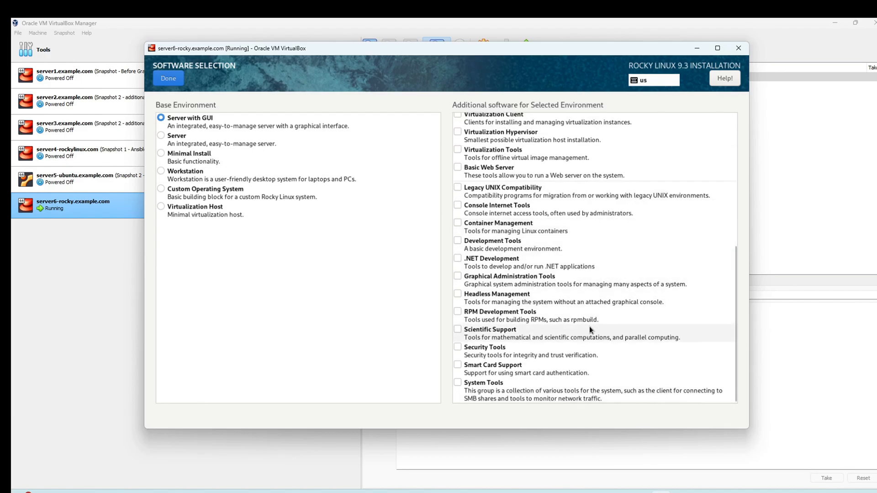
scroll(589, 325, "up", 8)
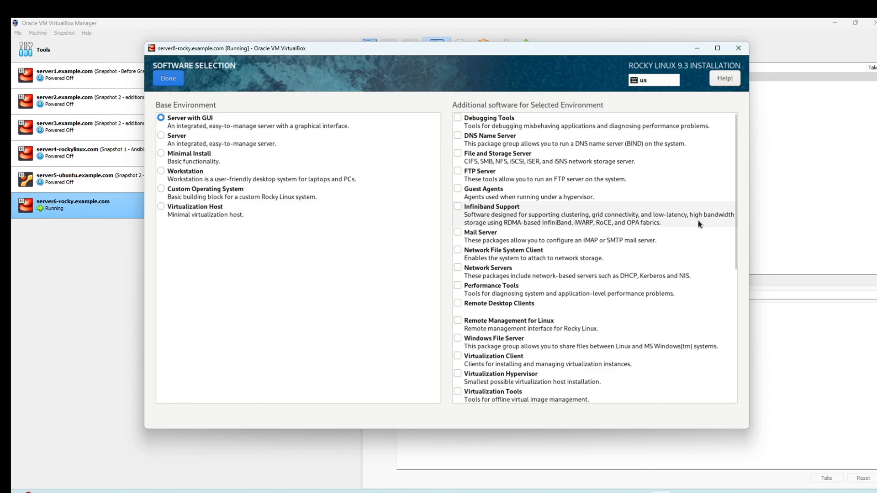
scroll(703, 218, "down", 8)
scroll(586, 246, "up", 8)
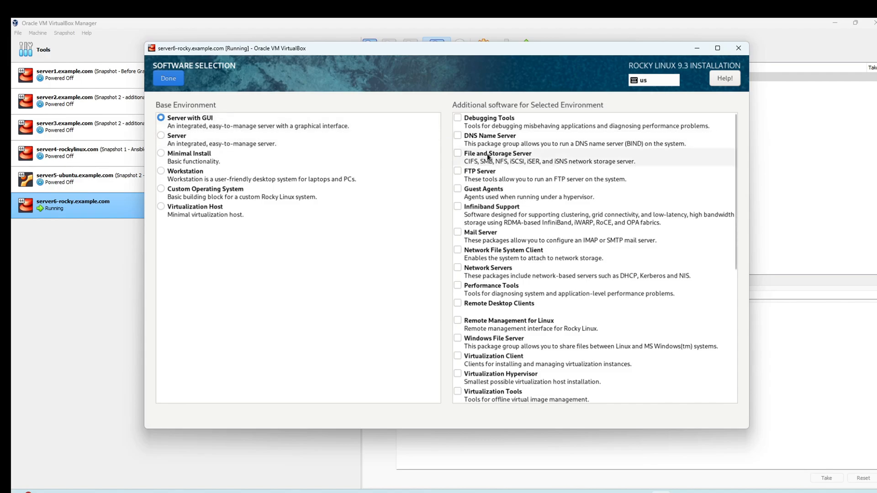
scroll(605, 240, "down", 5)
scroll(604, 239, "down", 1)
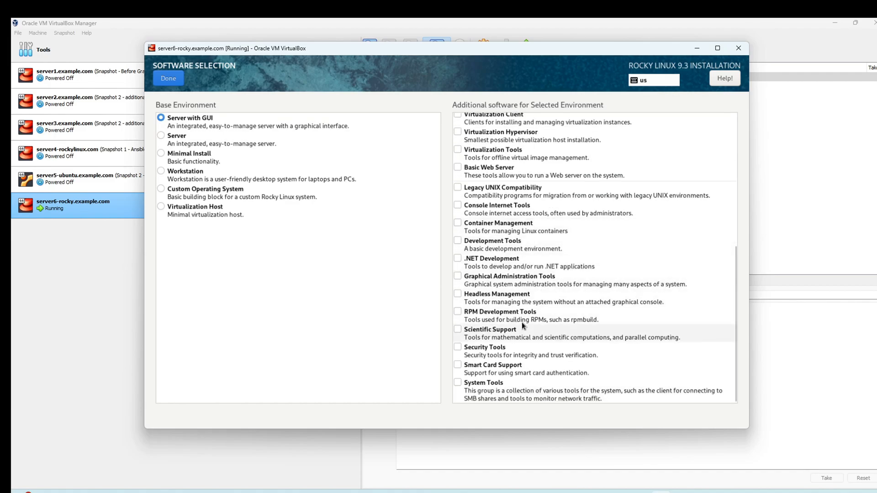
Step: Try Server and Basic Web Server, then settle on Minimal Install with no add-on groups
left_click(243, 136)
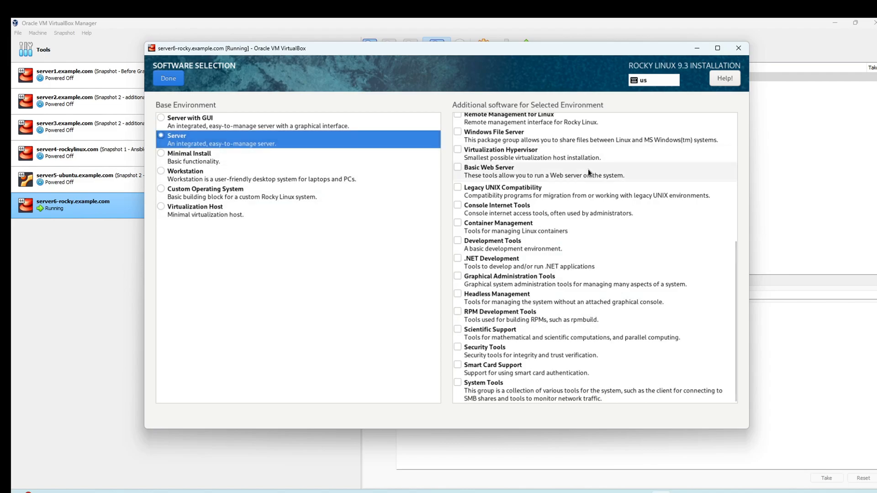
scroll(587, 169, "up", 5)
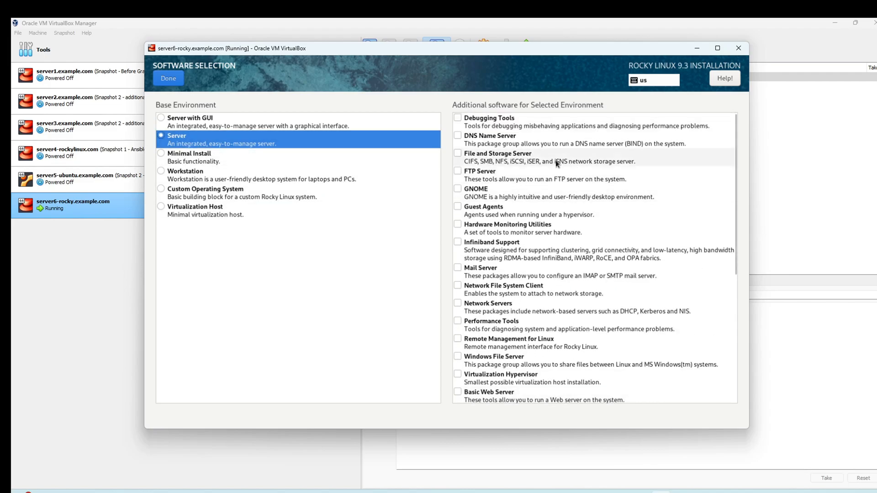
scroll(578, 196, "down", 3)
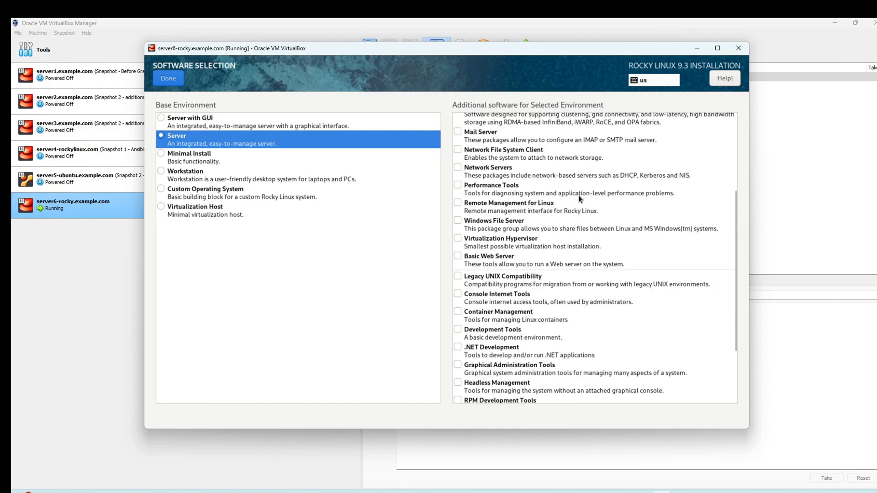
scroll(569, 218, "up", 5)
scroll(551, 274, "down", 2)
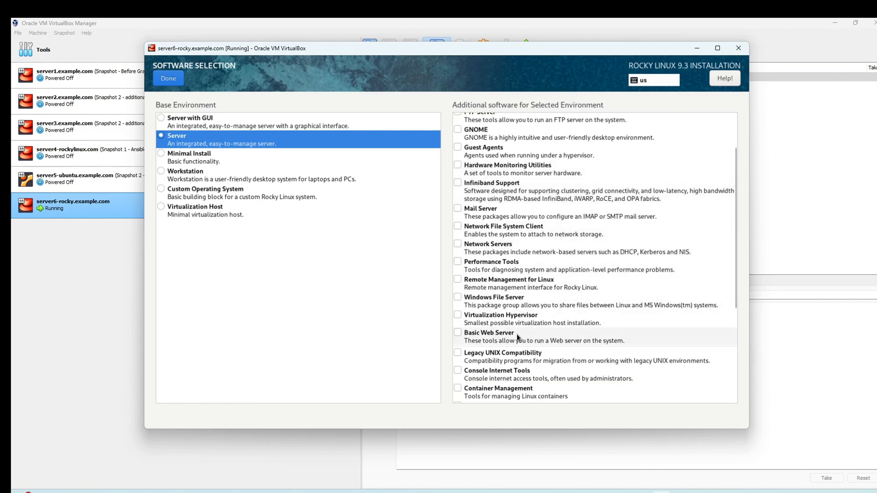
left_click(458, 334)
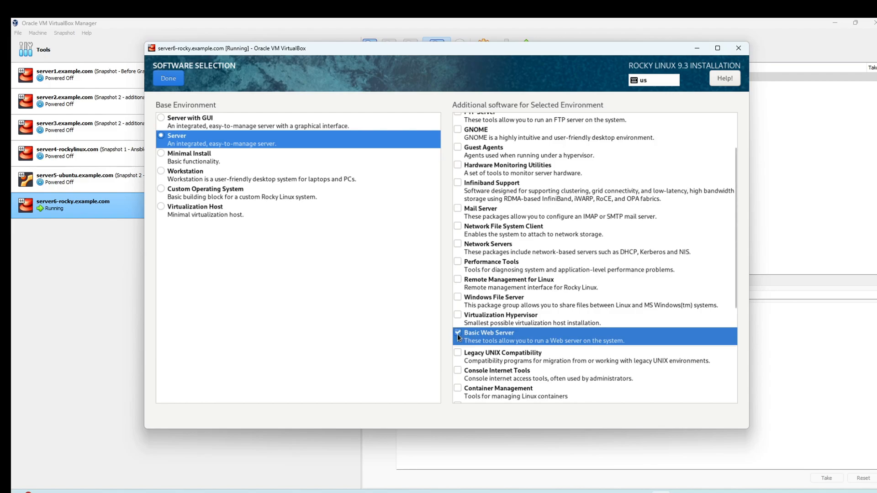
left_click(457, 333)
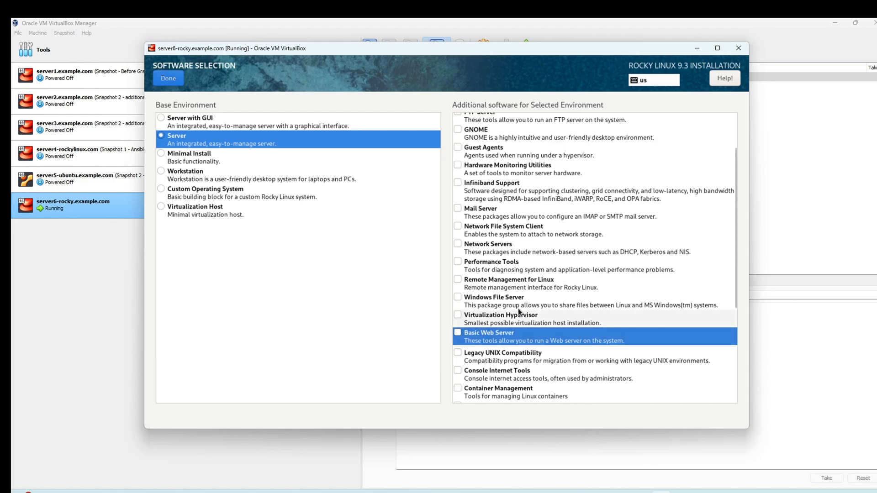
left_click(224, 158)
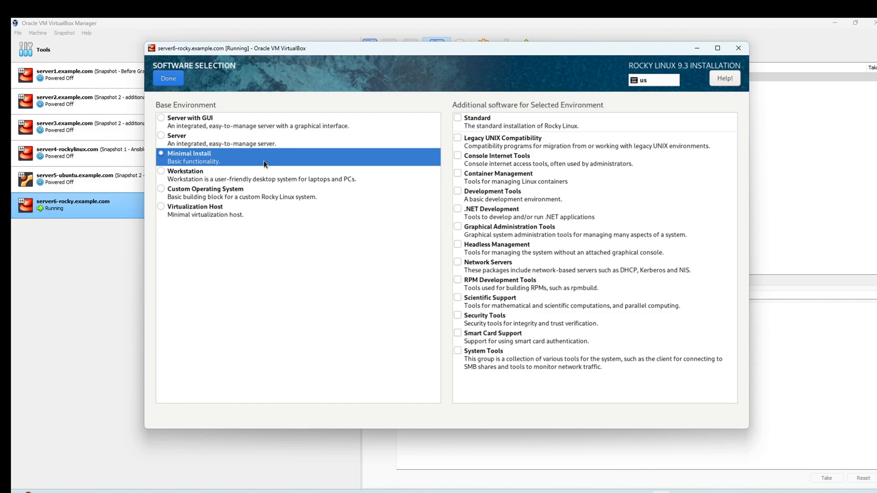
left_click(275, 170)
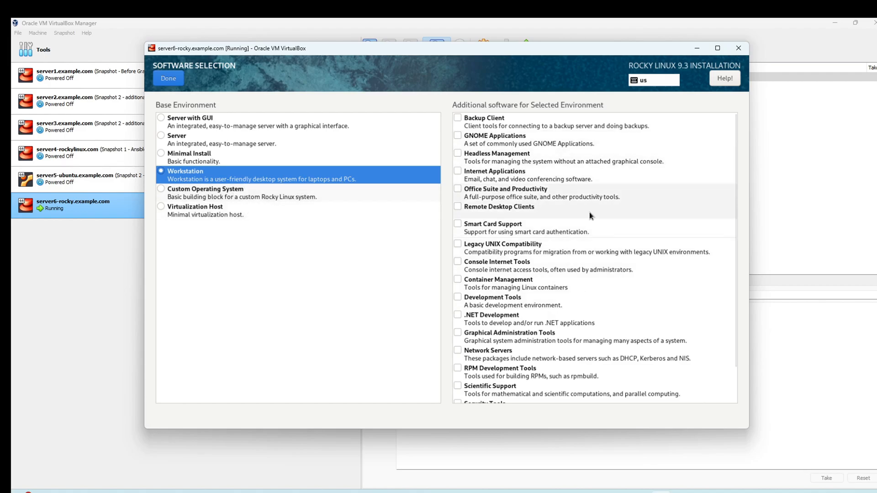
scroll(593, 268, "down", 2)
scroll(590, 267, "up", 2)
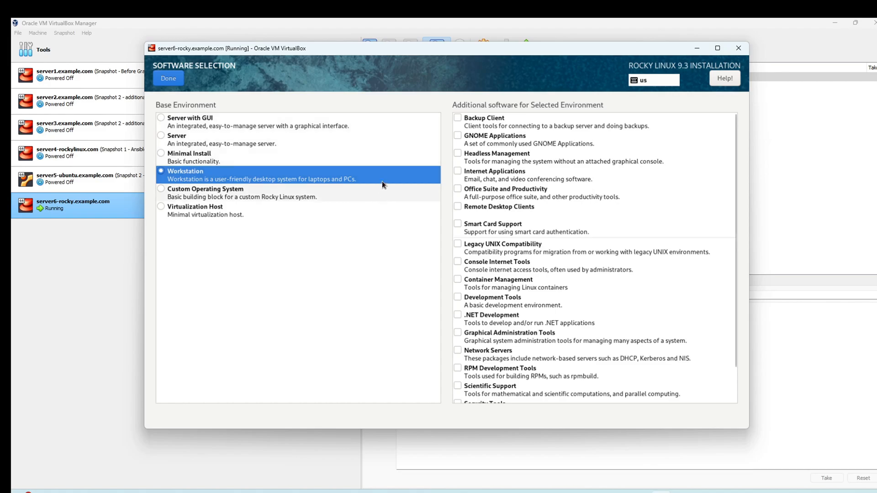
scroll(539, 206, "down", 2)
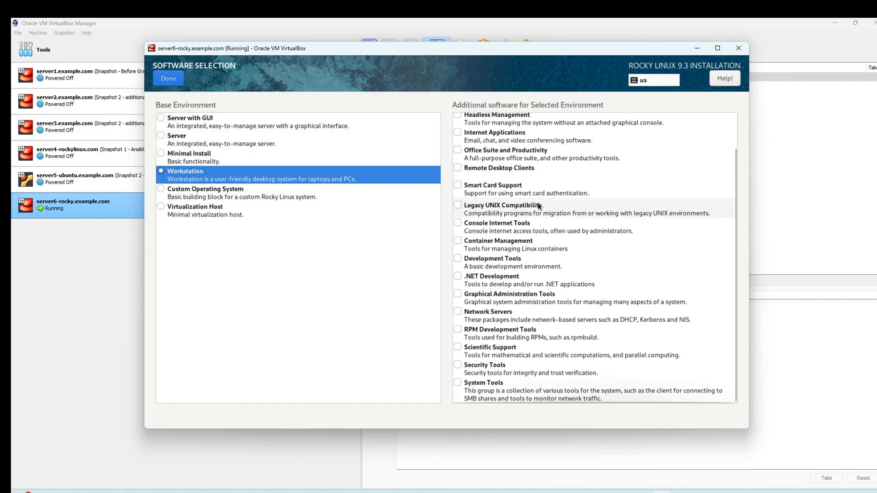
scroll(536, 237, "up", 2)
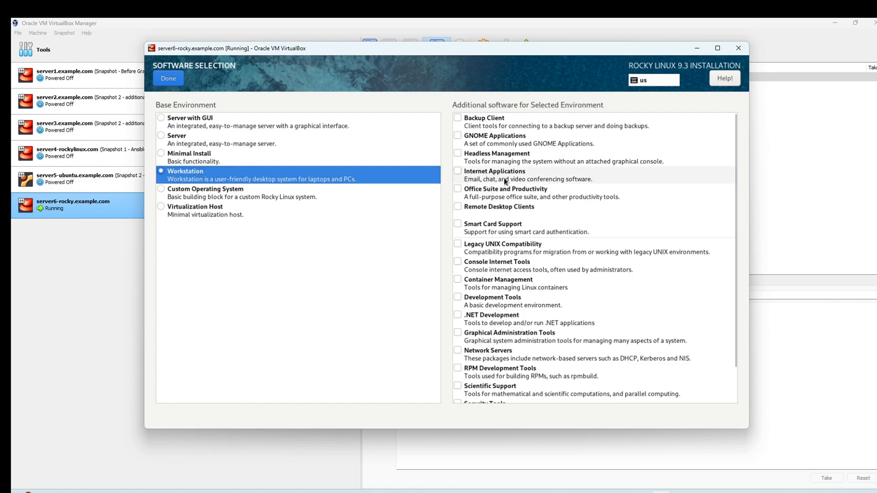
left_click(246, 122)
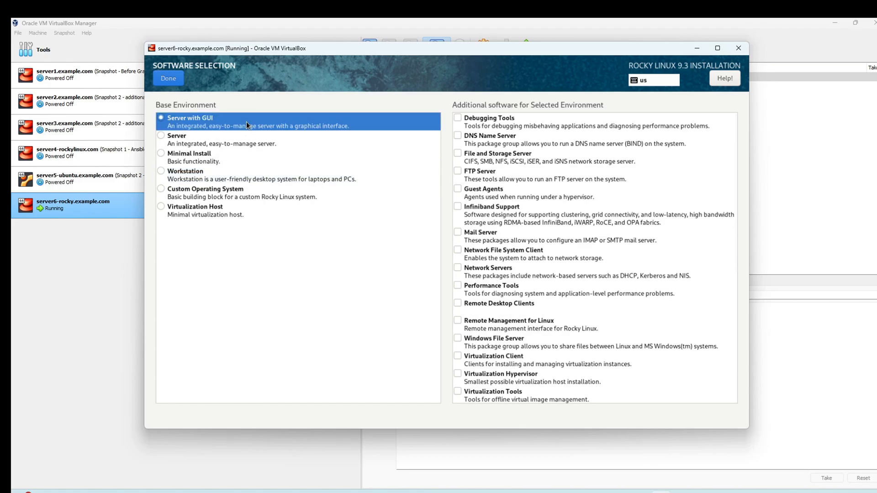
scroll(542, 290, "down", 10)
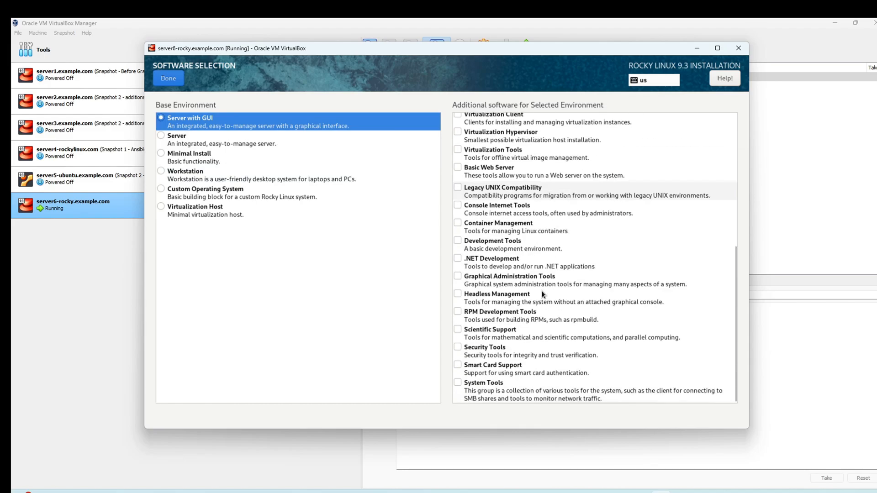
scroll(541, 290, "up", 4)
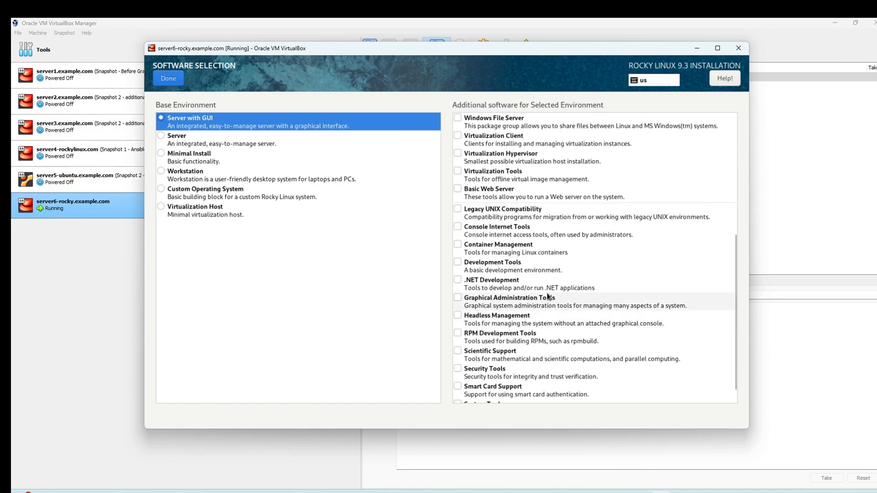
scroll(546, 292, "down", 3)
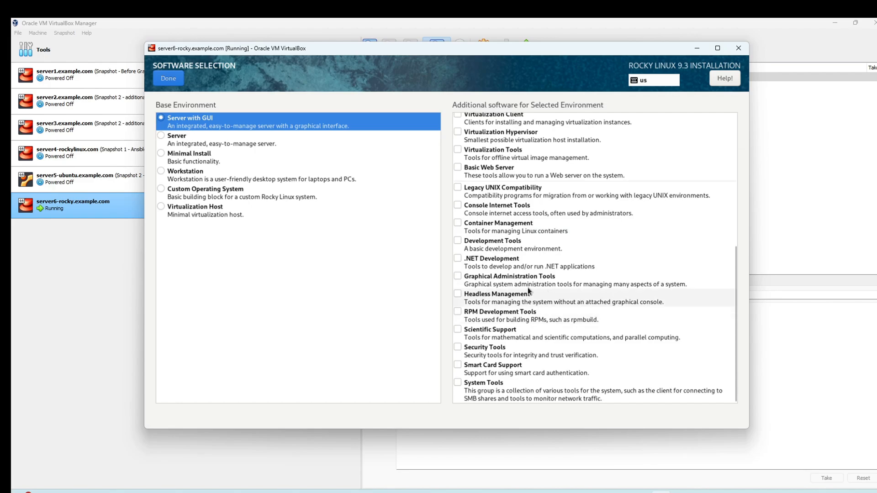
scroll(531, 290, "up", 7)
scroll(526, 275, "up", 1)
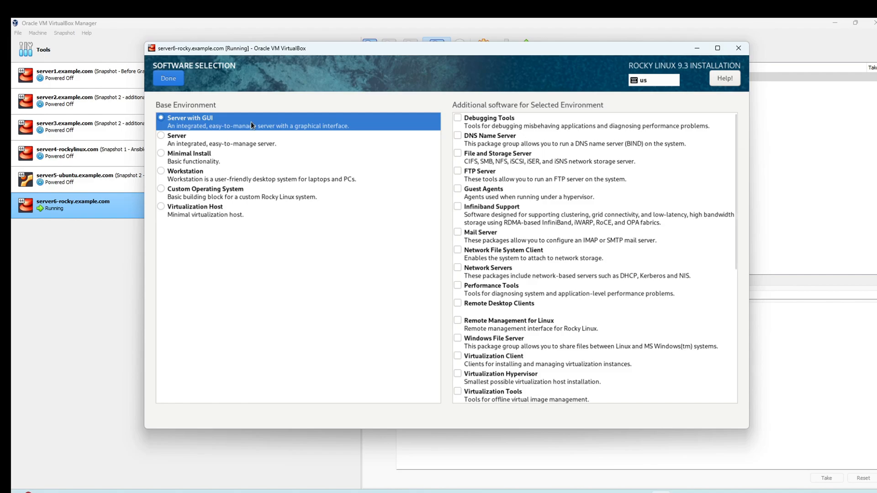
left_click(221, 152)
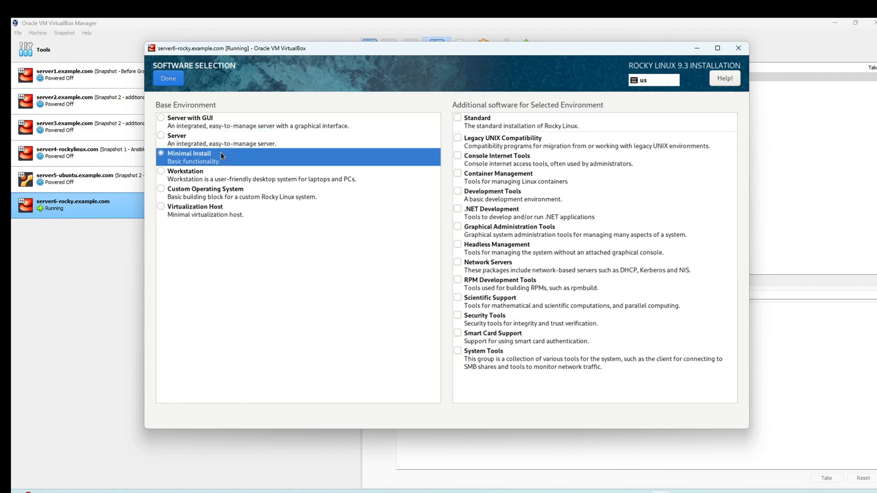
left_click(232, 128)
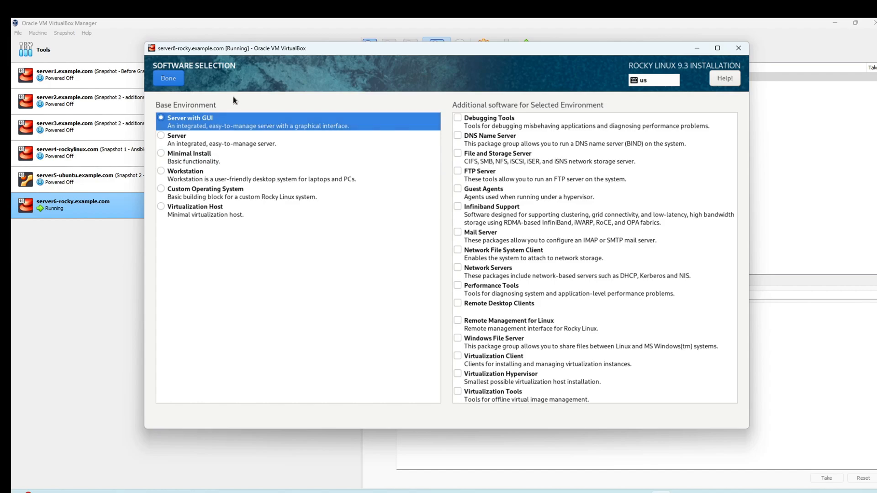
Step: Confirm the software choice and open Installation Destination showing the 20 GiB sda disk
left_click(169, 78)
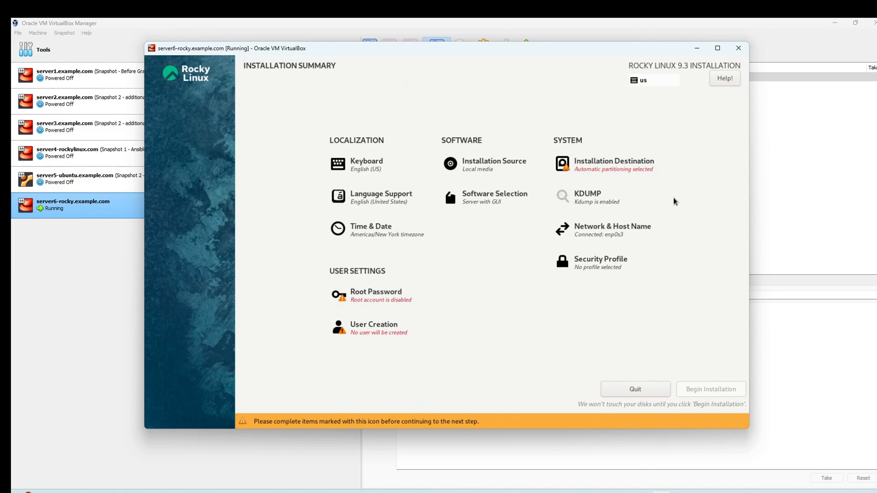
left_click(632, 171)
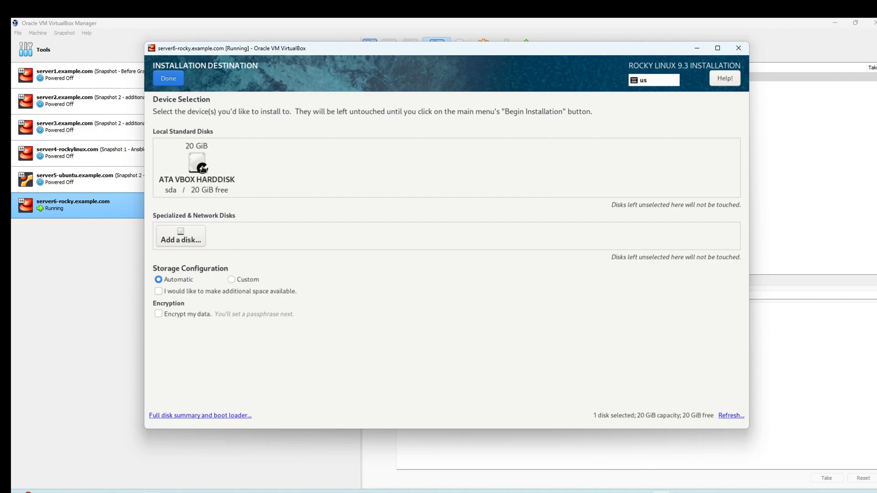
Step: Choose Custom storage configuration for the 20 GiB sda disk and proceed to manual partitioning
left_click(232, 284)
left_click(158, 289)
left_click(235, 278)
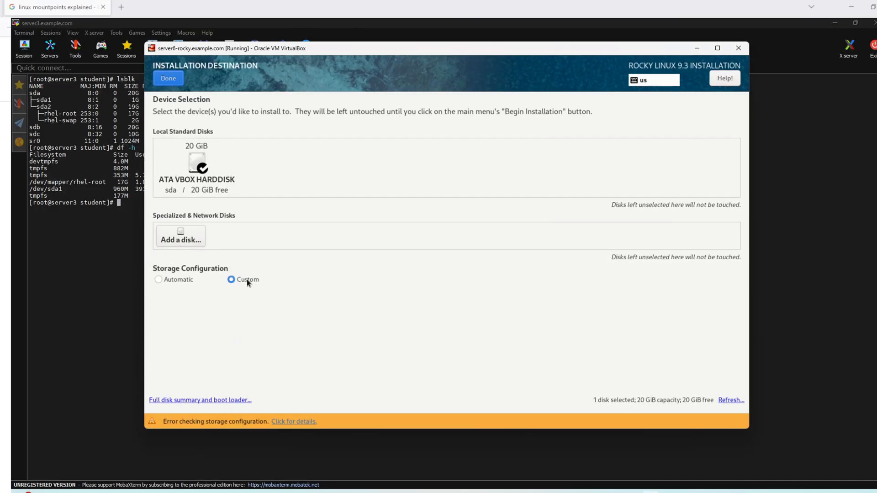
left_click(169, 79)
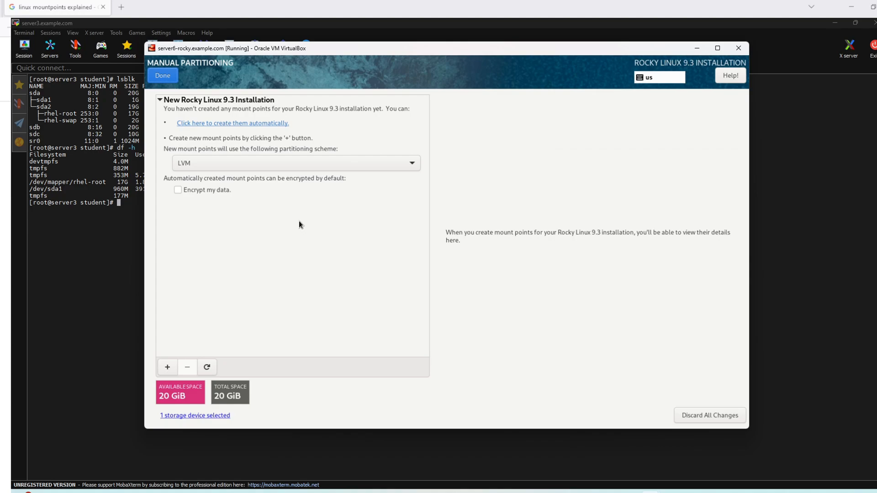
left_click(215, 163)
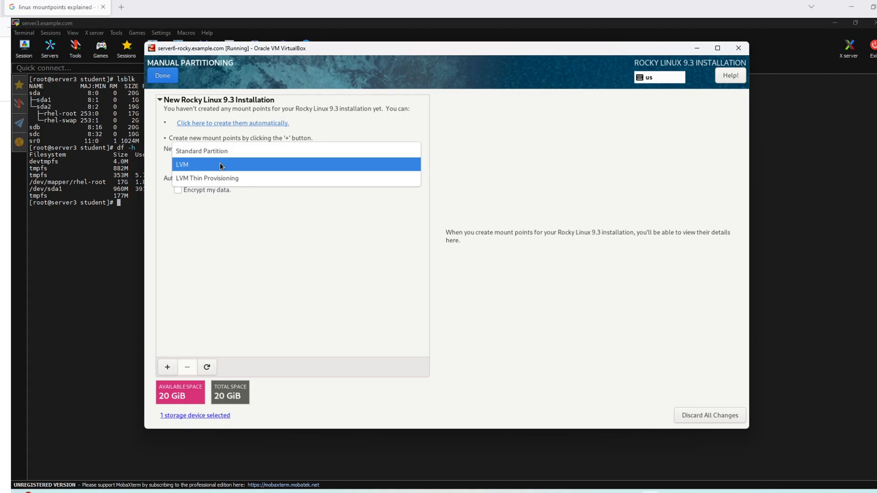
left_click(228, 153)
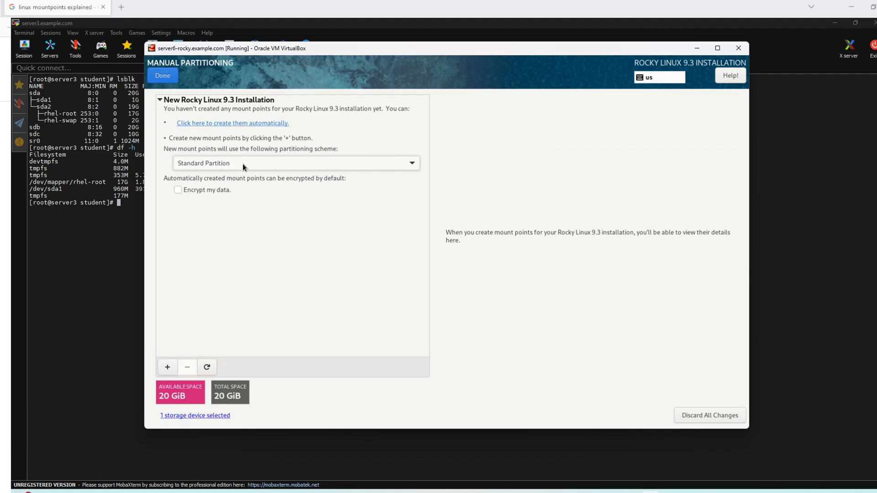
left_click(221, 164)
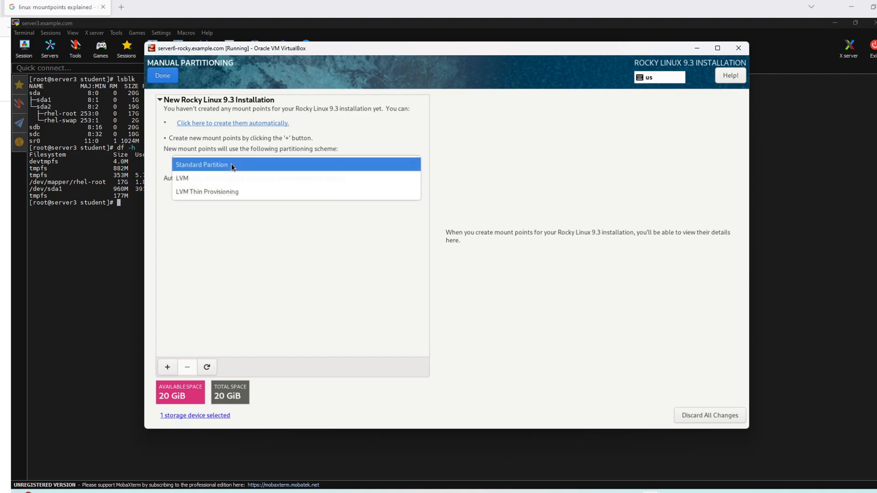
left_click(221, 178)
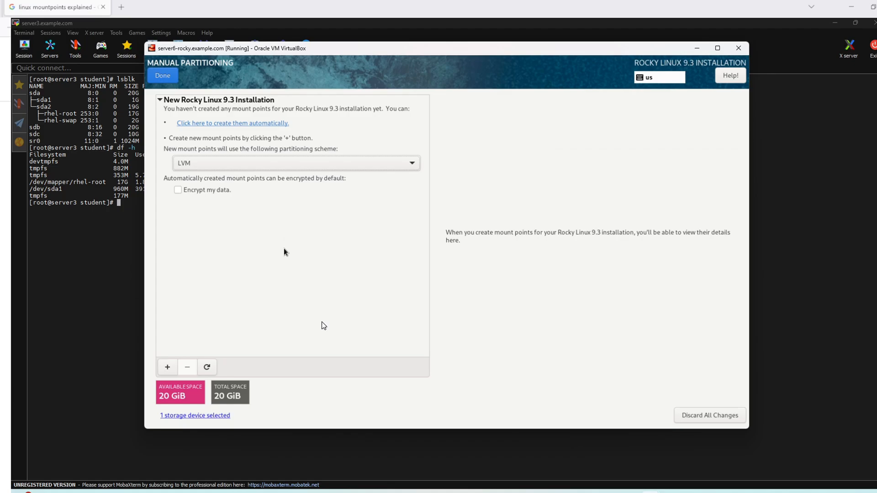
mouse_move(655, 492)
key("alt+Tab")
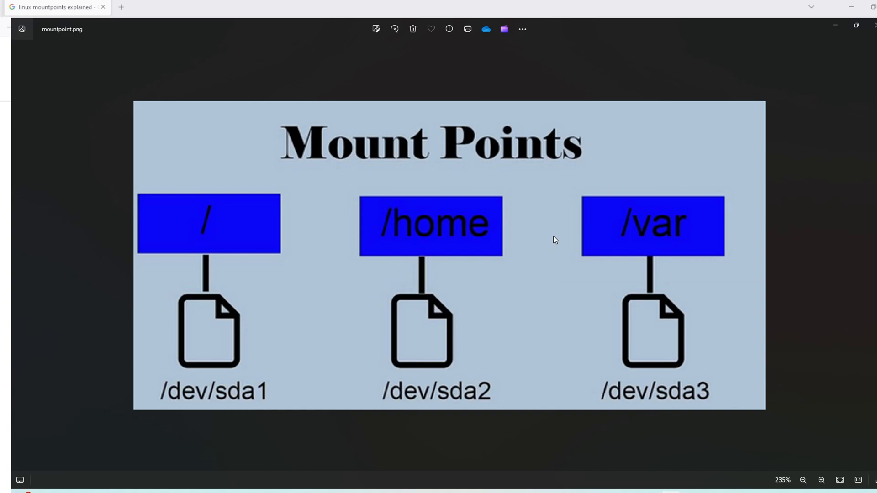
left_click(835, 27)
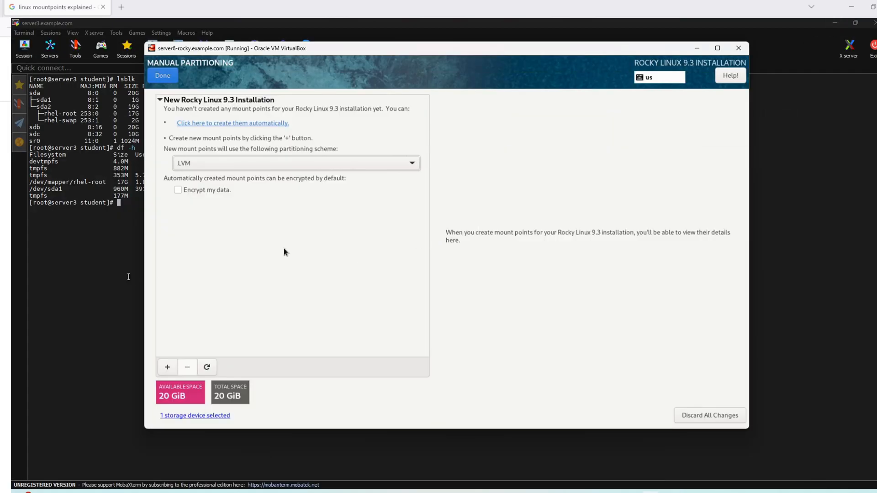
Step: Clear the server3 terminal in MobaXterm and run lsblk
left_click(128, 276)
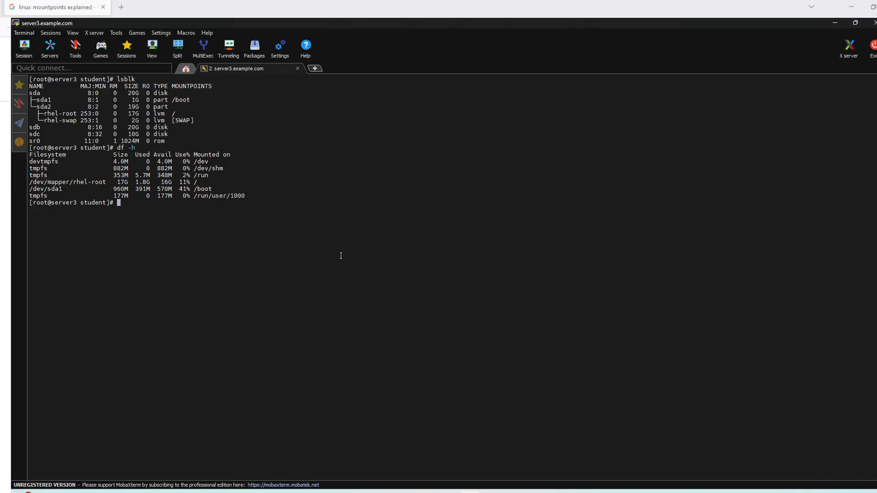
key("ctrl+l")
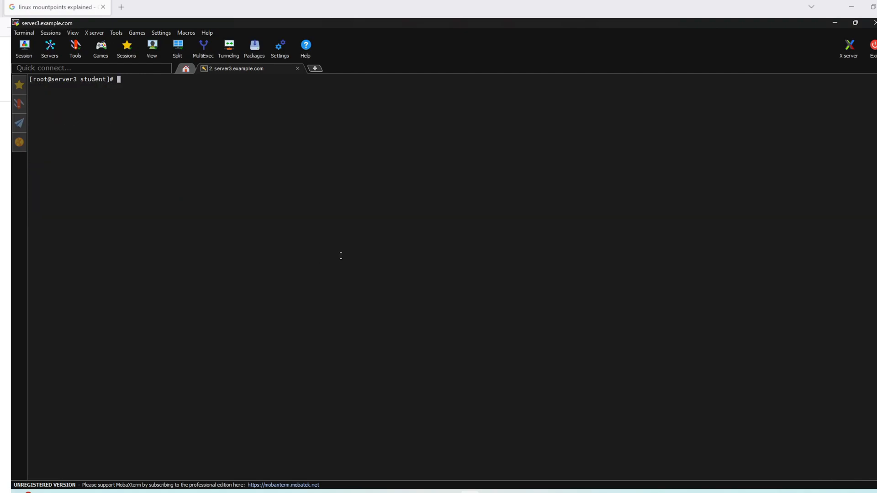
type("lsblk")
key("Return")
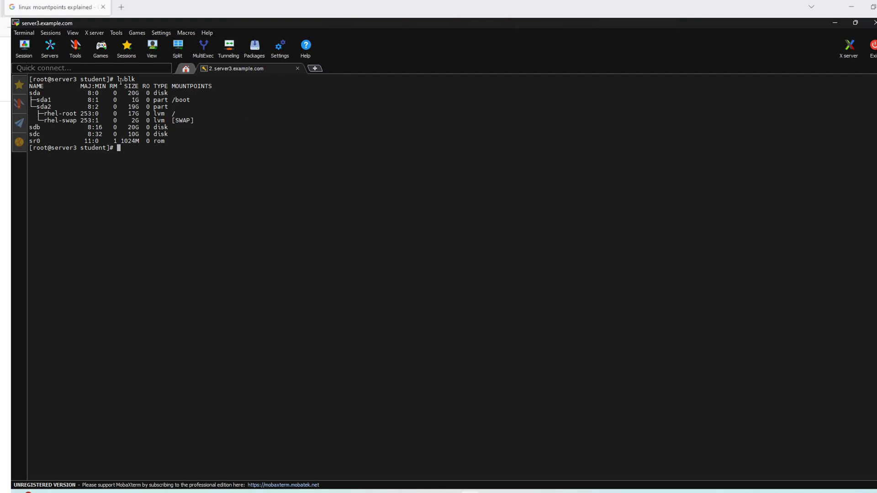
Step: Highlight the lsblk command, the sda disk row, and sda1 with its /boot mountpoint
left_click_drag(117, 80, 133, 80)
left_click_drag(30, 93, 140, 93)
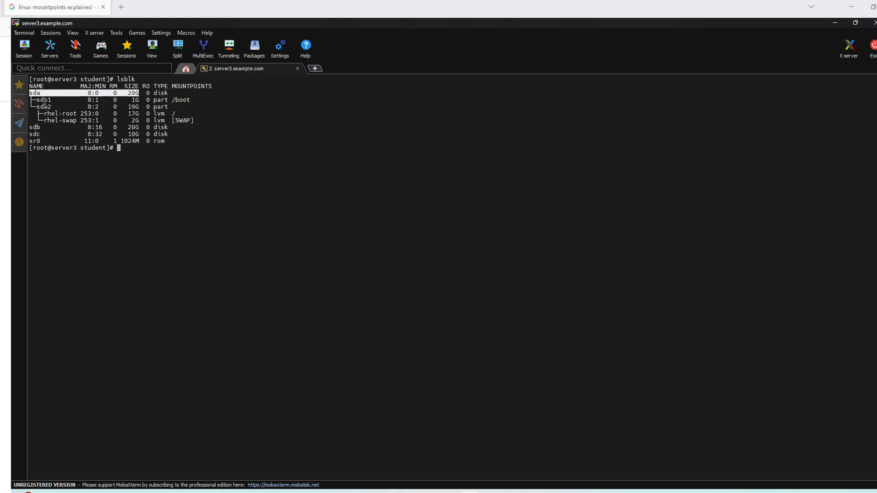
left_click_drag(37, 100, 137, 100)
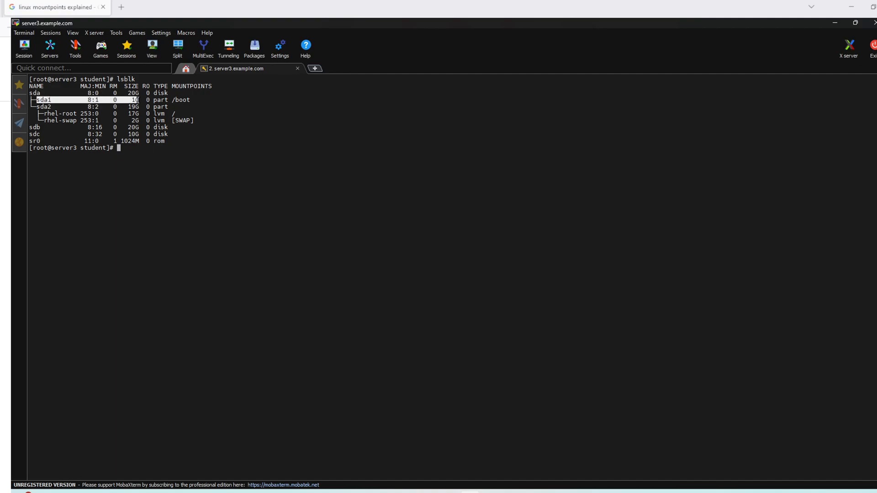
mouse_move(175, 99)
left_mouse_down()
mouse_move(201, 100)
mouse_move(168, 99)
left_mouse_up()
left_click(171, 100)
left_click(34, 101)
left_click_drag(35, 102, 168, 99)
left_click(38, 99)
mouse_move(38, 99)
left_mouse_down()
mouse_move(88, 100)
mouse_move(37, 97)
left_mouse_up()
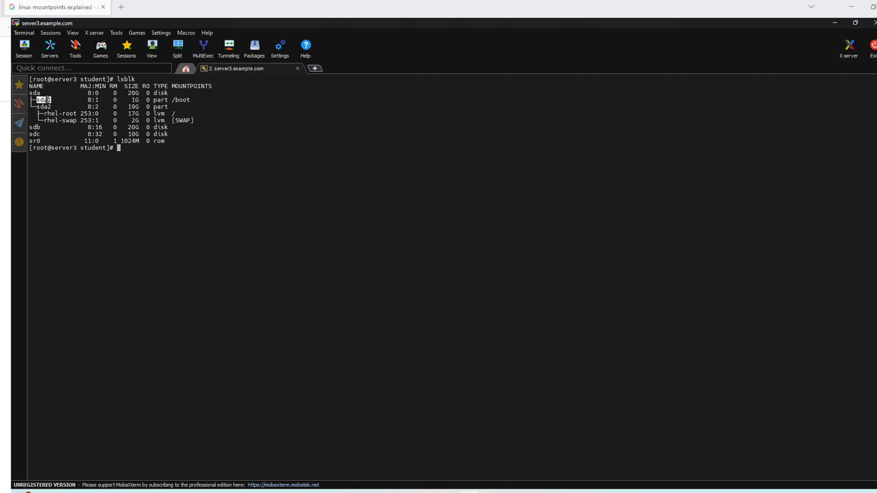
left_click_drag(171, 99, 135, 100)
left_click_drag(33, 106, 51, 106)
left_click_drag(168, 114, 155, 113)
left_click_drag(39, 106, 47, 107)
left_click(69, 113)
left_click_drag(180, 113, 173, 113)
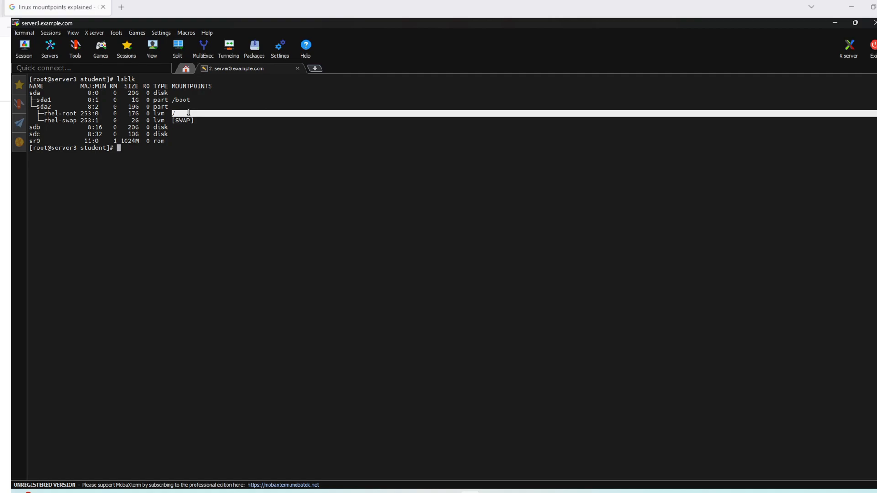
left_click(178, 114)
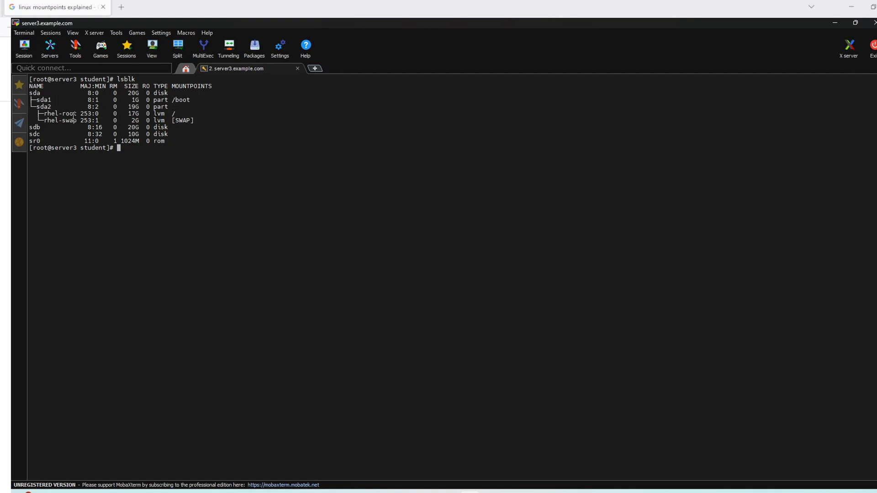
double_click(130, 114)
left_click_drag(172, 115, 175, 114)
left_click_drag(192, 121, 172, 121)
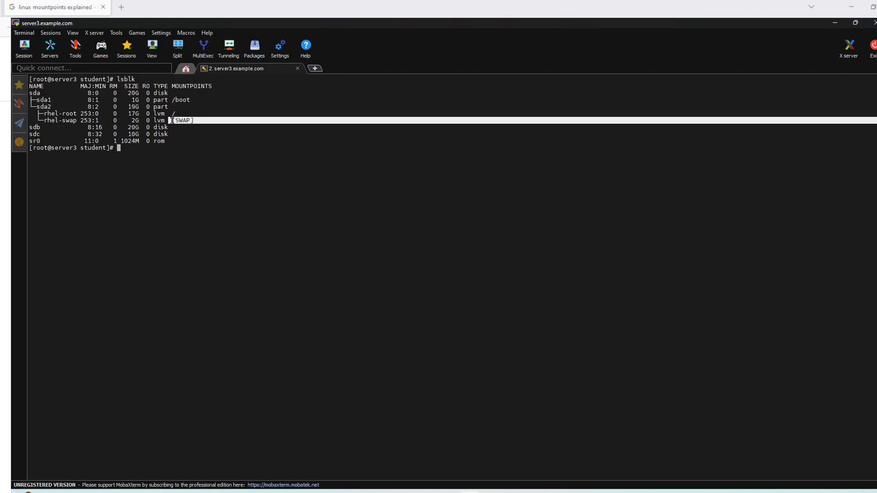
left_click(203, 120)
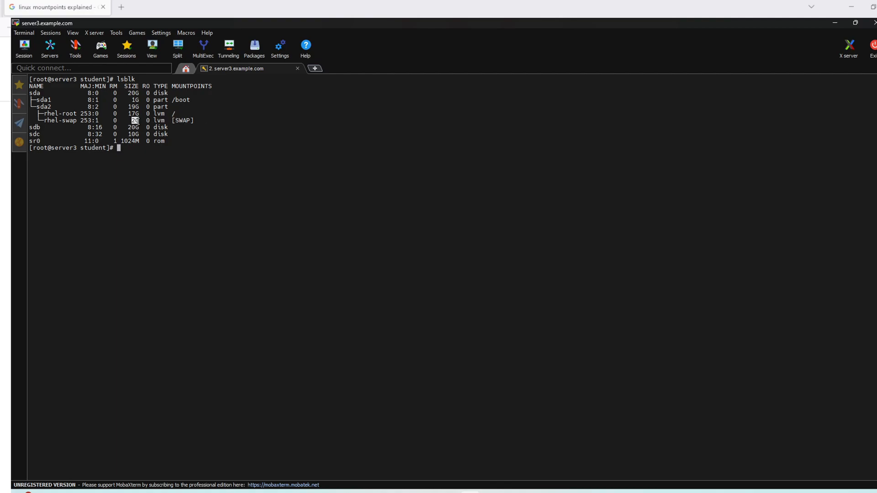
left_click_drag(169, 121, 187, 119)
left_click_drag(130, 121, 140, 120)
left_click(132, 121)
left_click_drag(195, 121, 175, 121)
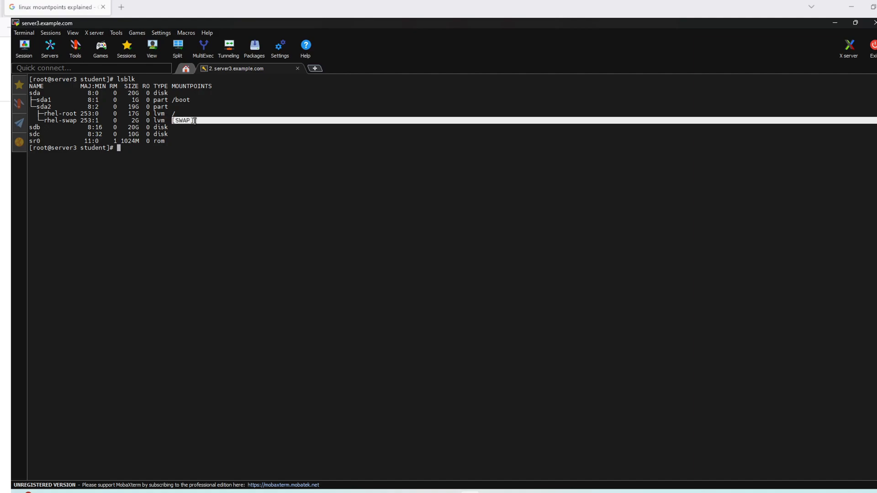
left_click(211, 121)
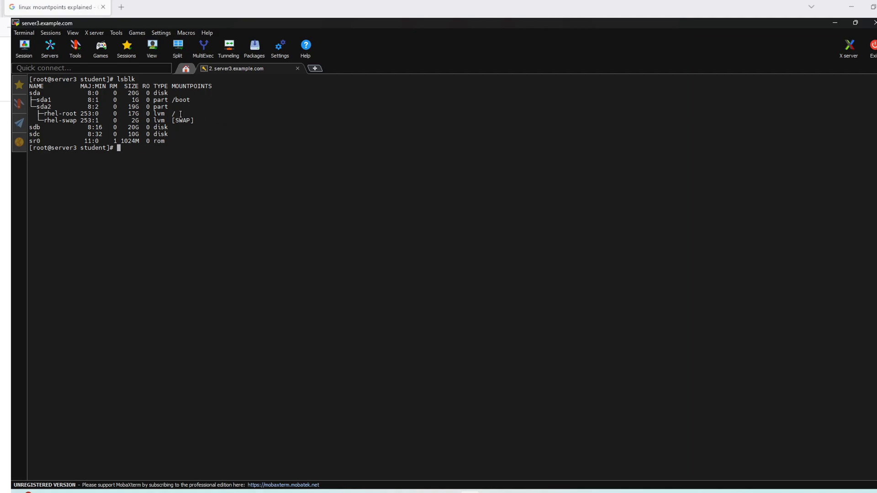
left_click_drag(181, 114, 168, 114)
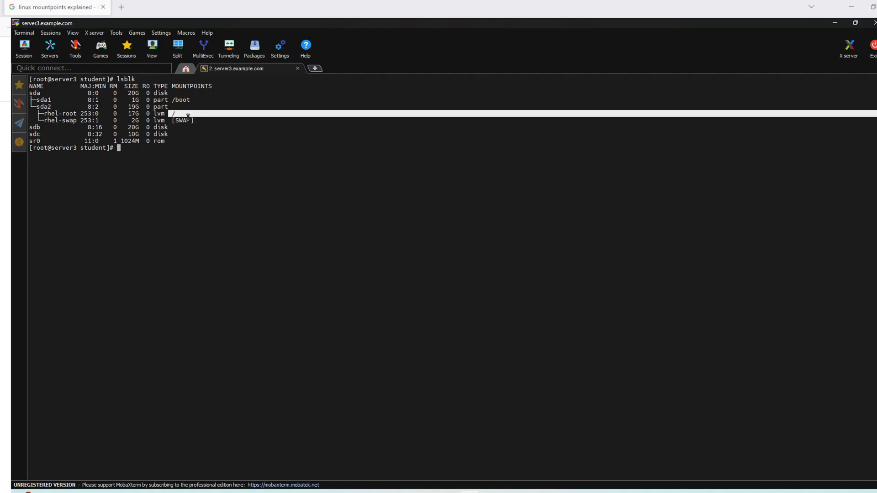
double_click(133, 114)
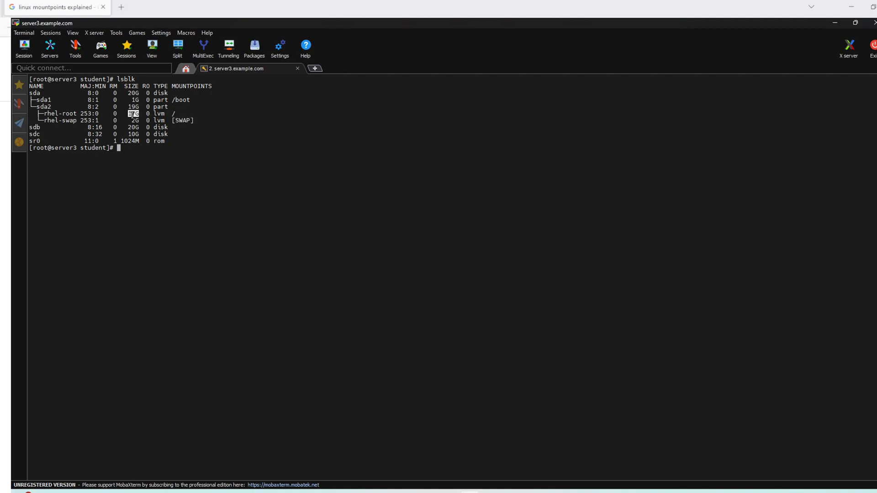
left_click(231, 134)
Step: Run df -h on server3 to show filesystem usage
type("df -h")
double_click(121, 148)
left_click(131, 148)
key("Return")
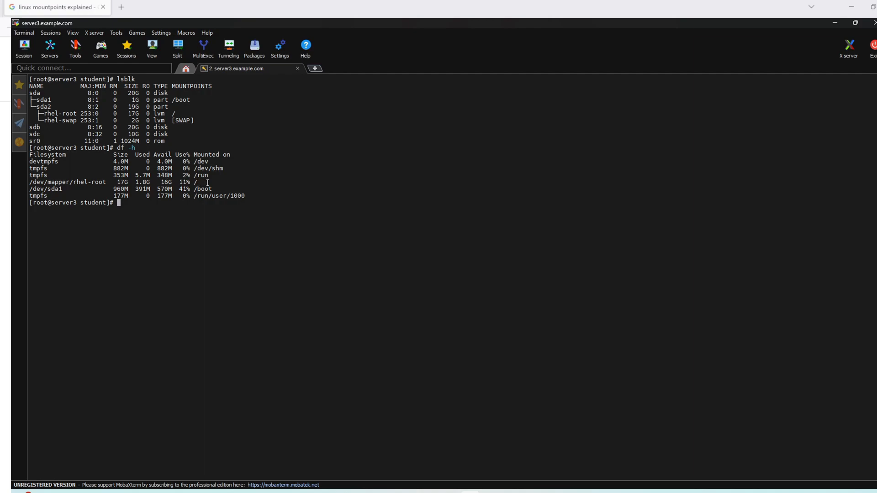
Step: Highlight the rhel-root row's 17G size, 1.8G used, 16G available and usage percentage
left_click_drag(33, 182, 165, 182)
left_click(129, 182)
double_click(122, 182)
double_click(142, 182)
left_click_drag(175, 182, 162, 182)
left_click(240, 184)
left_click_drag(208, 183, 194, 184)
left_click(263, 186)
Step: Change to the root directory with cd / and list it using ls -l
type("cd /")
key("Return")
type("lsblk")
left_click_drag(133, 203, 139, 204)
left_click(144, 210)
key("BackSpace")
key("BackSpace")
key("BackSpace")
type("-l")
key("Return")
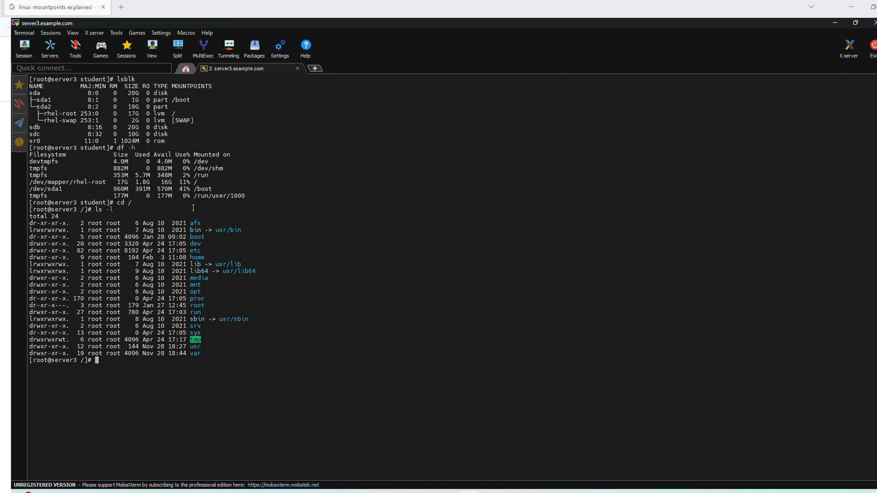
Step: Highlight the / after cd, the boot directory entry and the sda1 /boot line
left_click_drag(132, 204, 130, 204)
left_click(204, 238)
left_click_drag(202, 238, 88, 238)
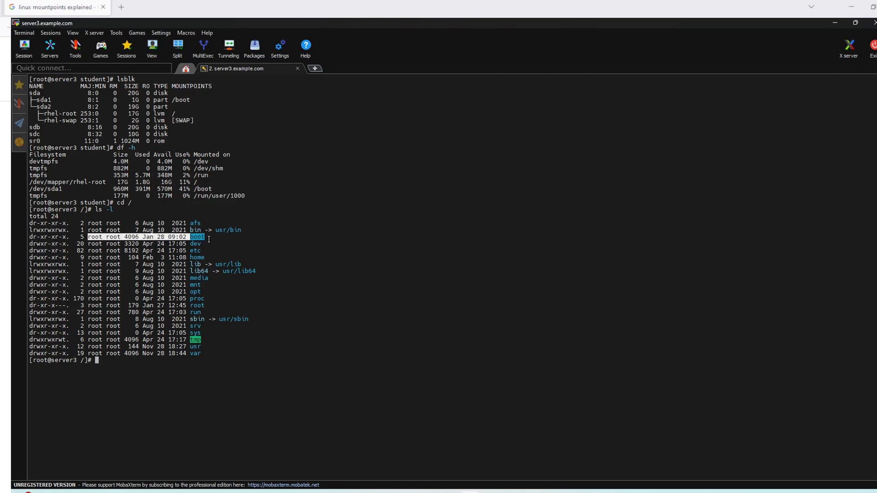
left_click(198, 97)
left_click_drag(198, 97, 90, 100)
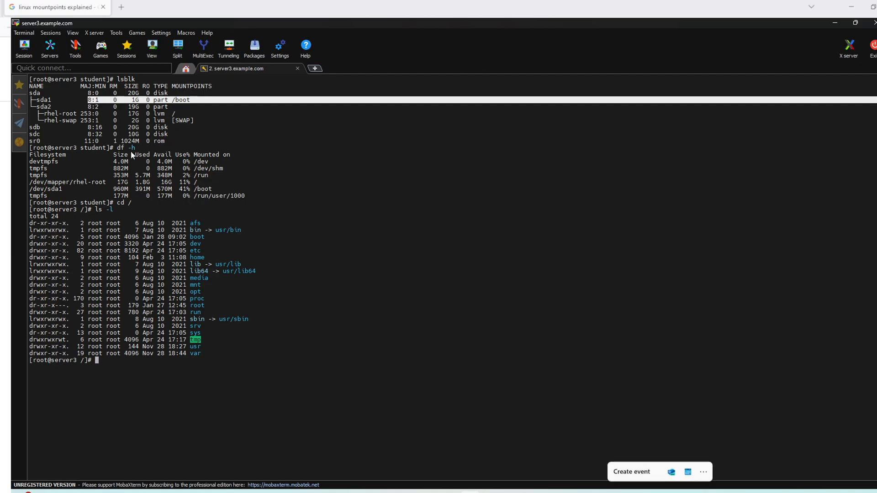
left_click(125, 201)
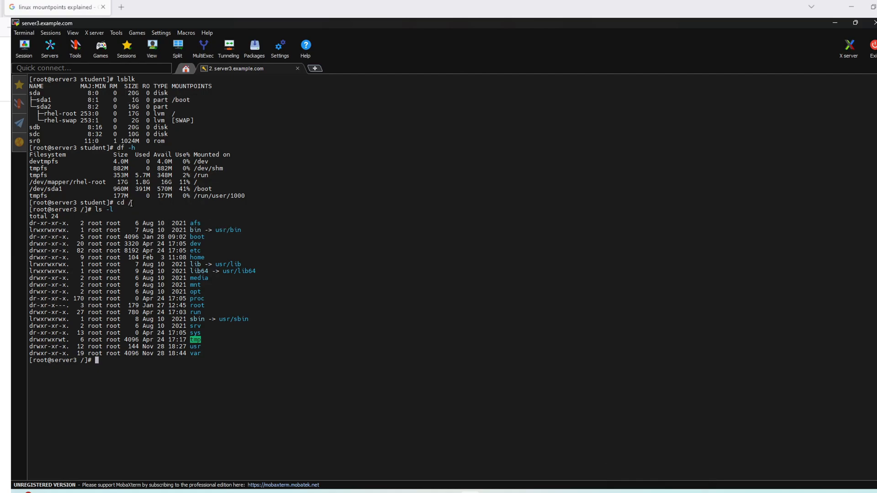
left_click_drag(129, 203, 130, 202)
left_click(221, 220)
Step: Bring the Rocky Linux installer VM to the front and minimize MobaXterm
mouse_move(660, 485)
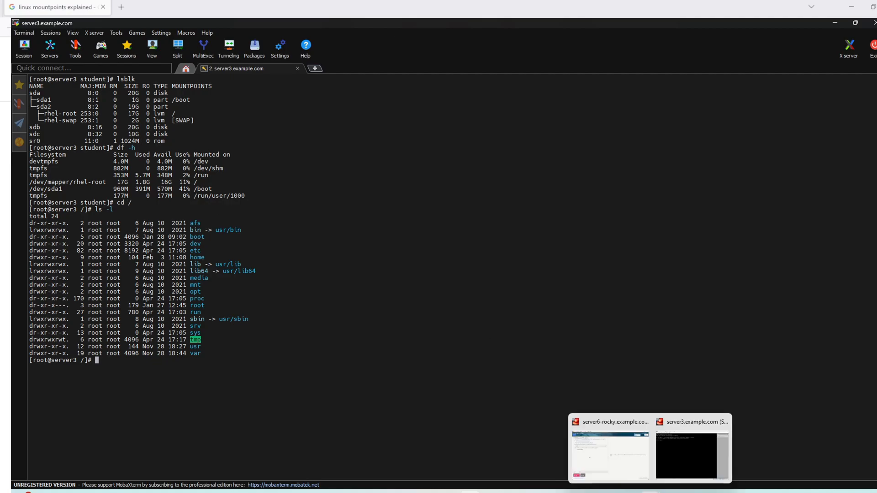
left_click(618, 463)
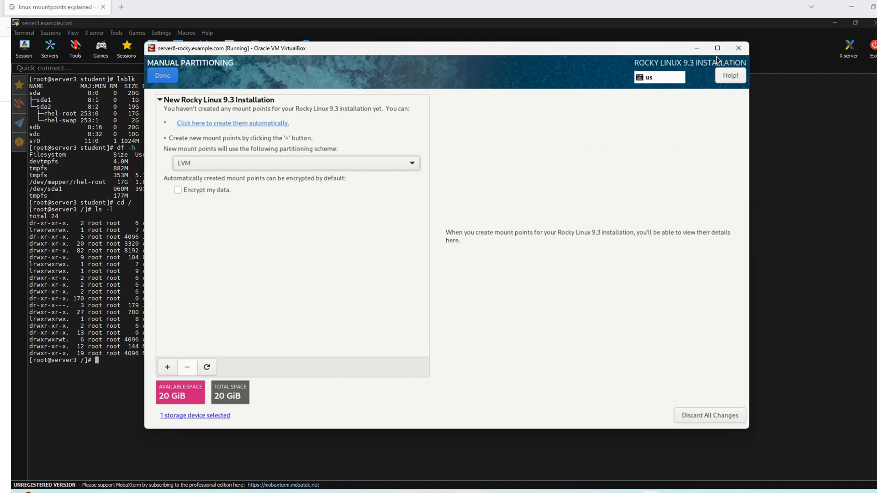
left_click(834, 23)
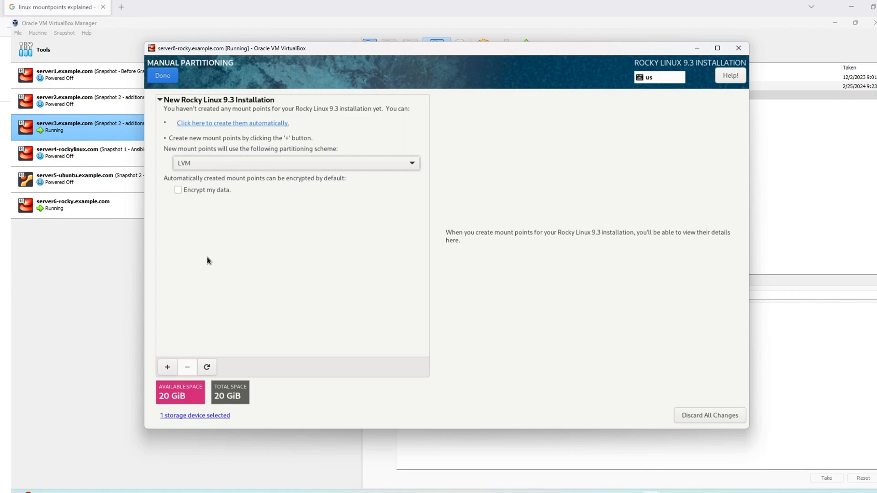
Step: Start a new / mount point and enter 3G as its desired capacity
left_click(169, 368)
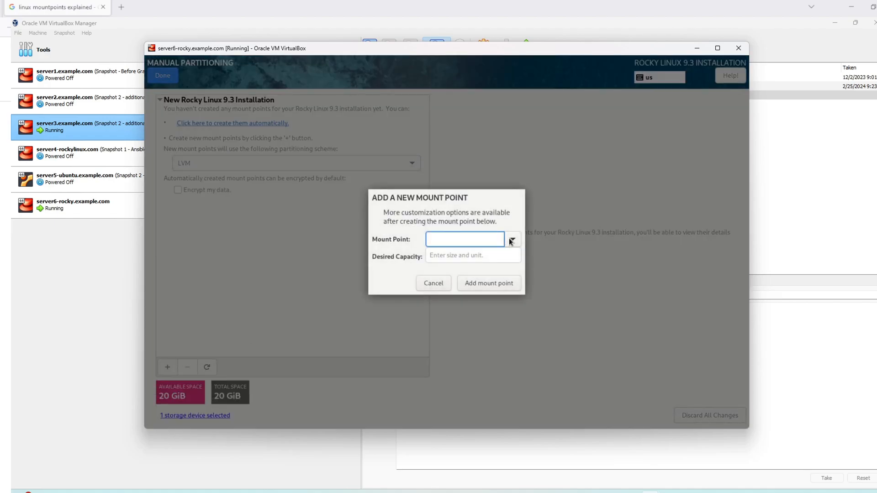
left_click(507, 240)
left_click(511, 242)
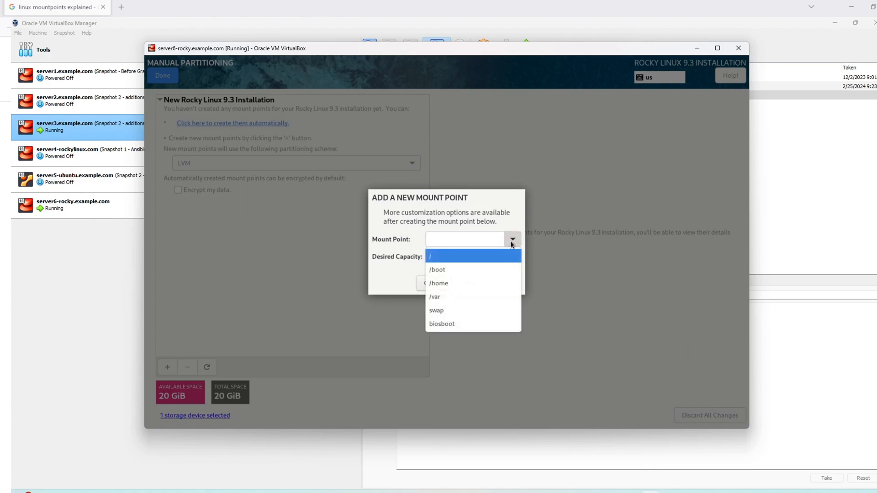
left_click(455, 257)
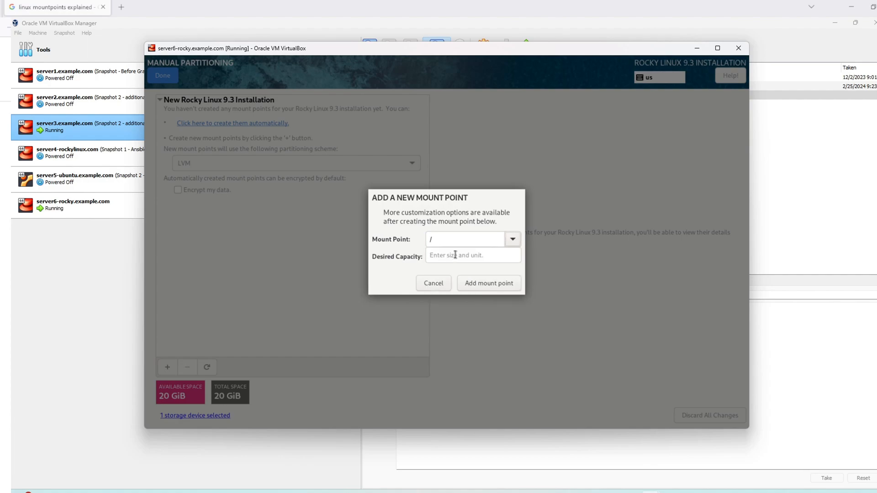
left_click(465, 256)
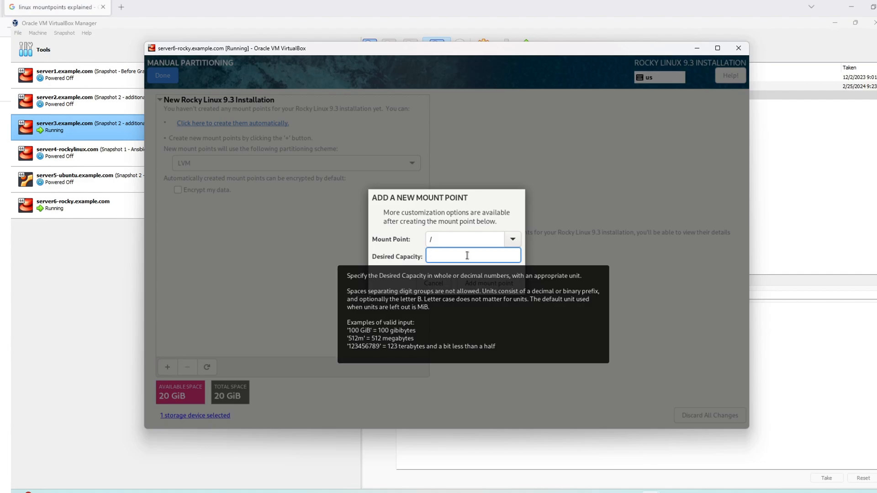
type("3GiB")
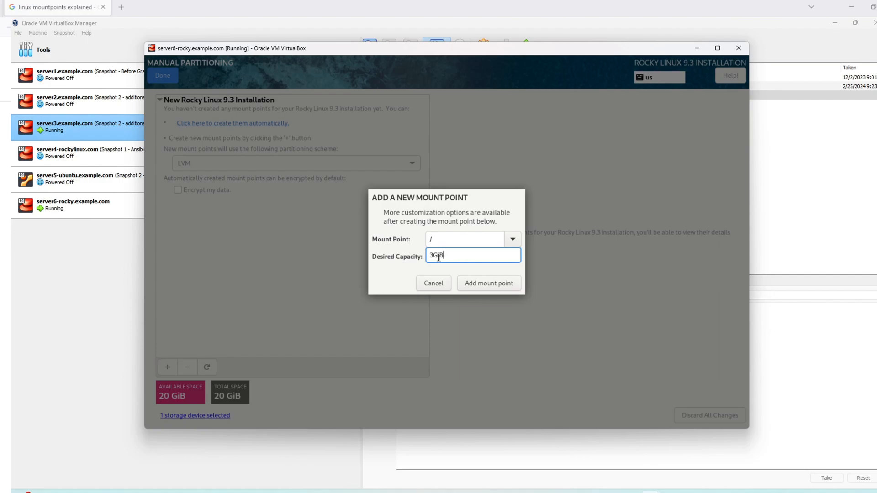
left_click_drag(448, 257, 437, 257)
left_click(466, 255)
key("BackSpace")
key("BackSpace")
Step: Add the 3 GiB / mount point and check its xfs file system option
left_click(491, 284)
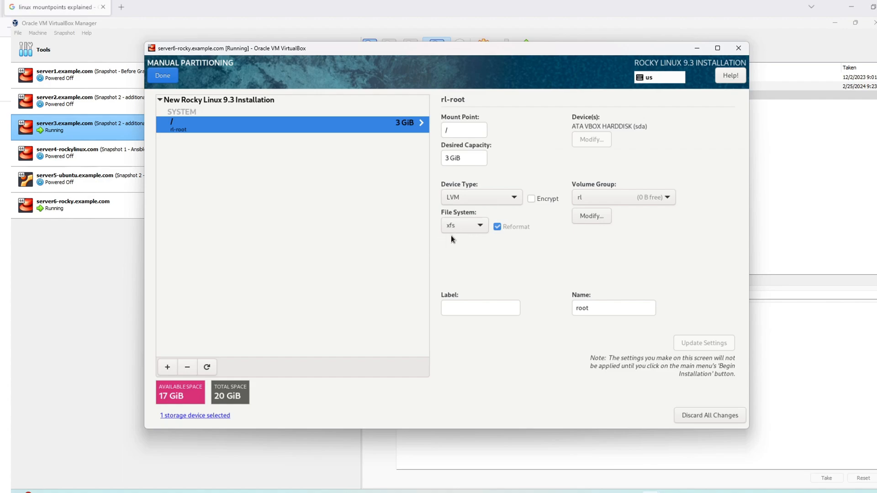
left_click(462, 226)
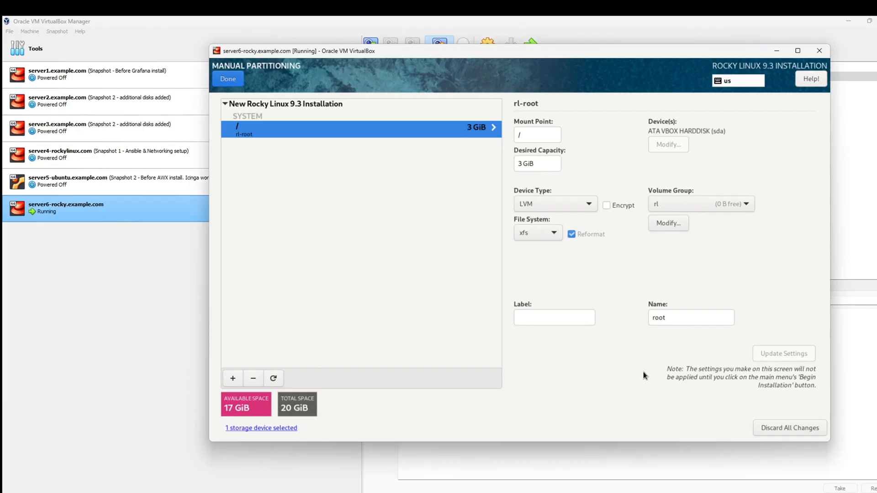
Step: Add a /boot mount point with 1G capacity, then begin adding another mount point
left_click(233, 378)
left_click(587, 246)
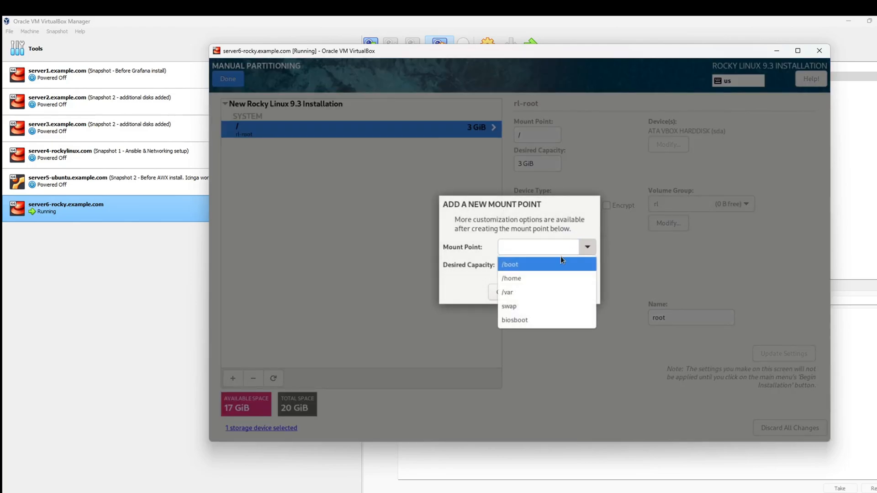
left_click(531, 263)
left_click(539, 264)
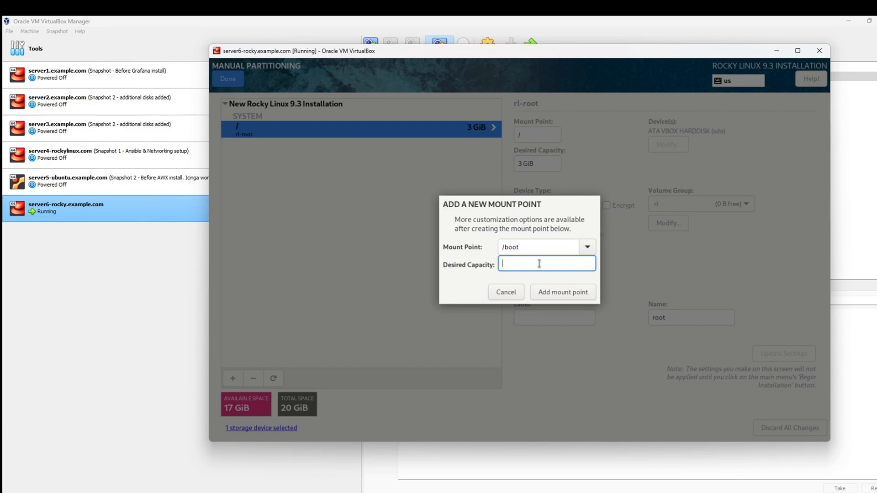
type("1G")
left_click(570, 294)
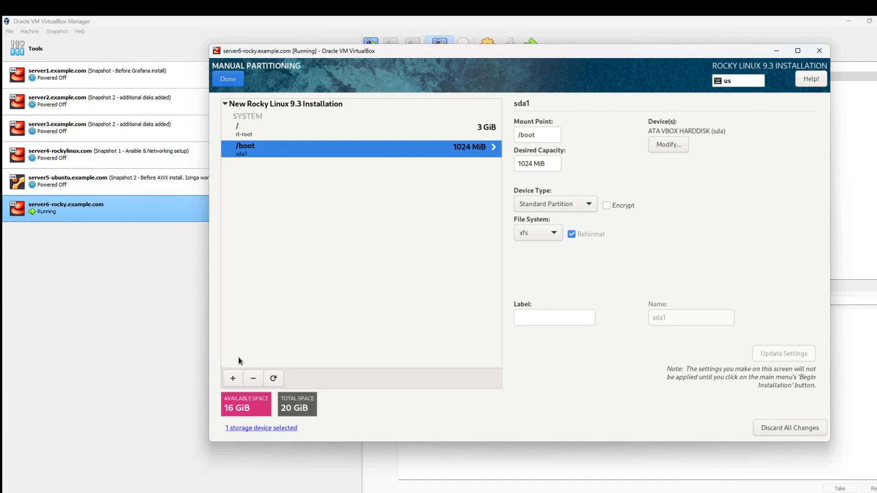
left_click(233, 378)
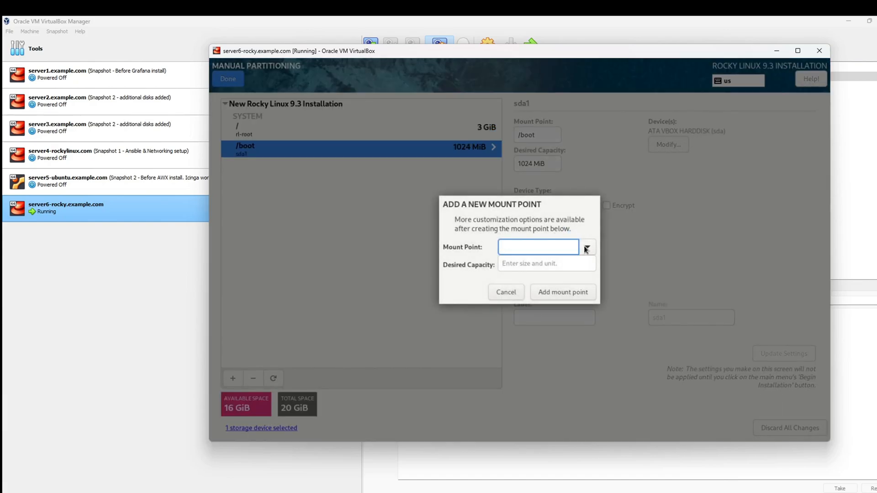
left_click(590, 248)
Step: Add a /home mount point with 2G capacity and begin another mount point
left_click(551, 264)
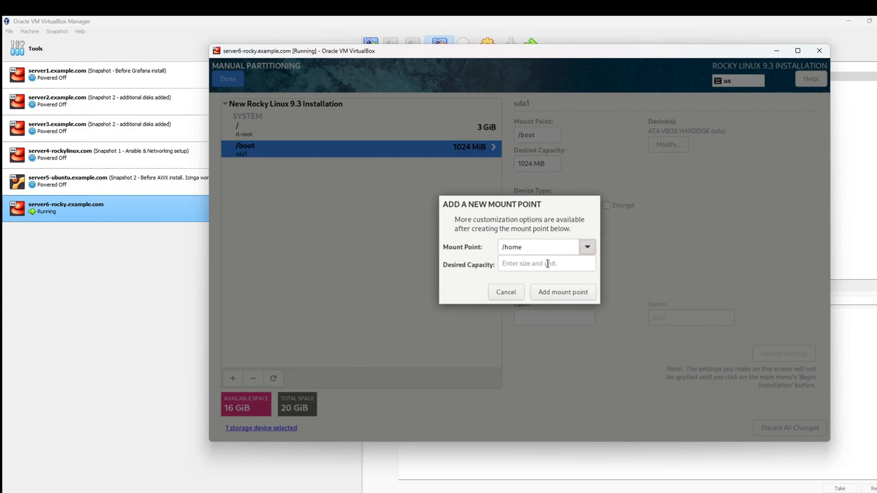
left_click(545, 265)
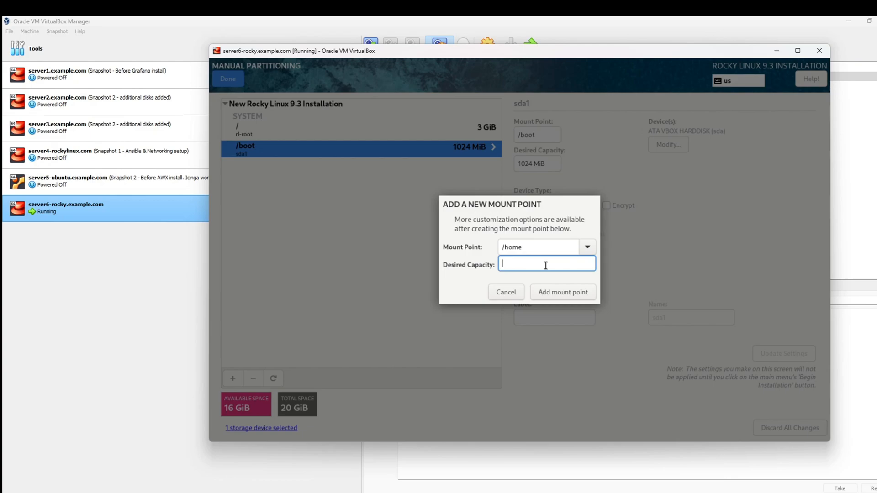
type("2G")
left_click(573, 291)
left_click(233, 378)
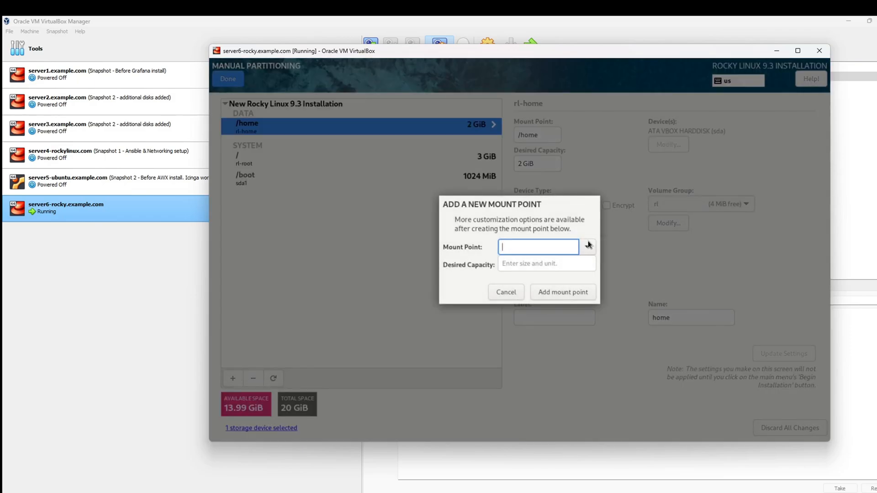
Step: Close the mount point list and cancel the add-mount-point dialog
left_click(586, 248)
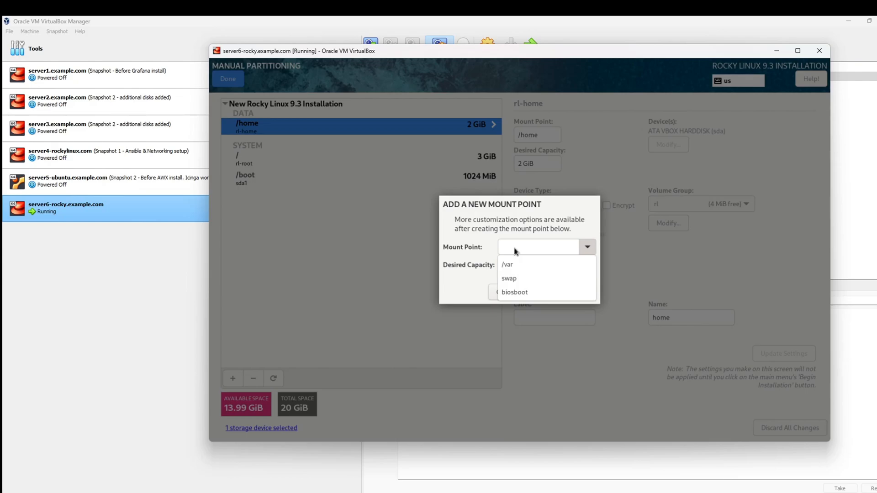
left_click(478, 237)
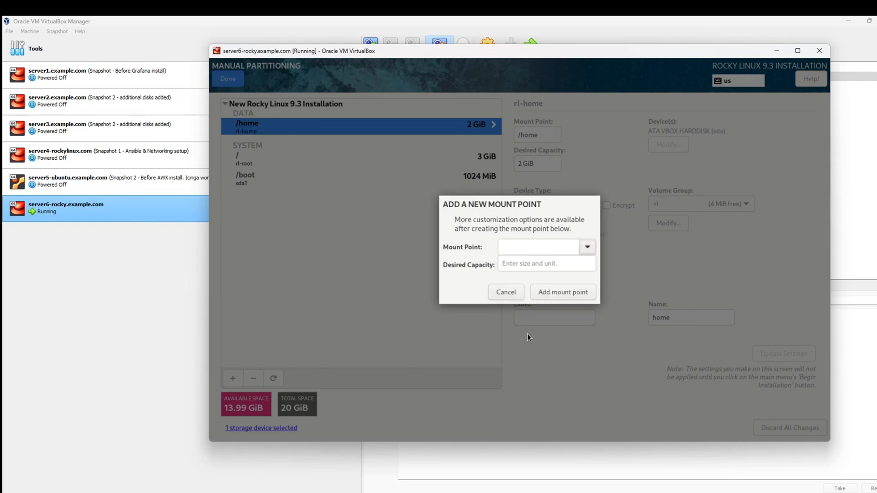
left_click(505, 292)
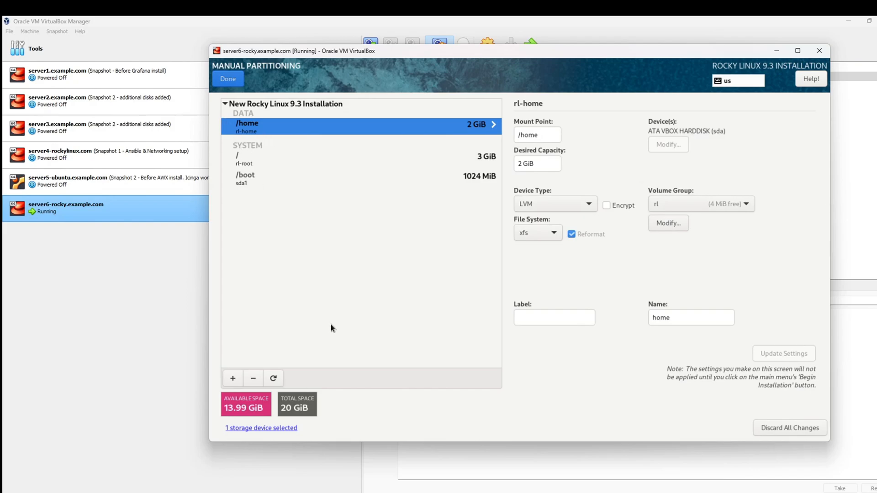
Step: Choose /var as a new mount point with 1.5G desired capacity
left_click(233, 377)
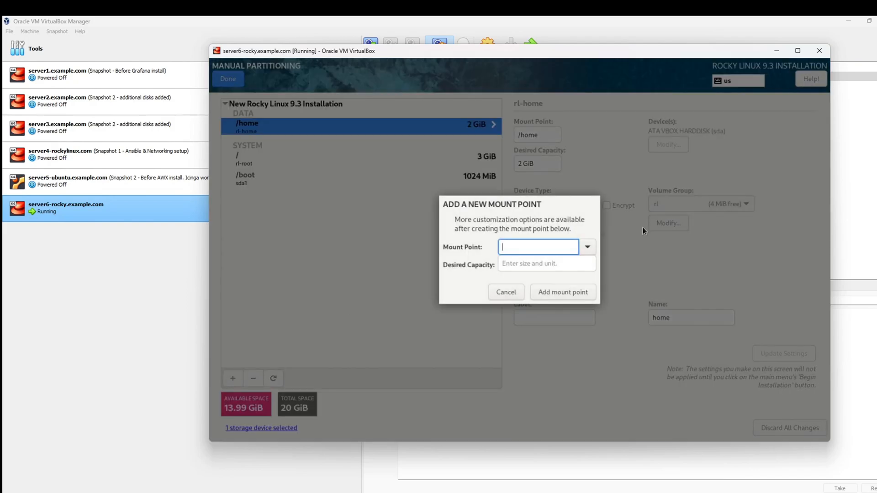
left_click(588, 247)
left_click(542, 265)
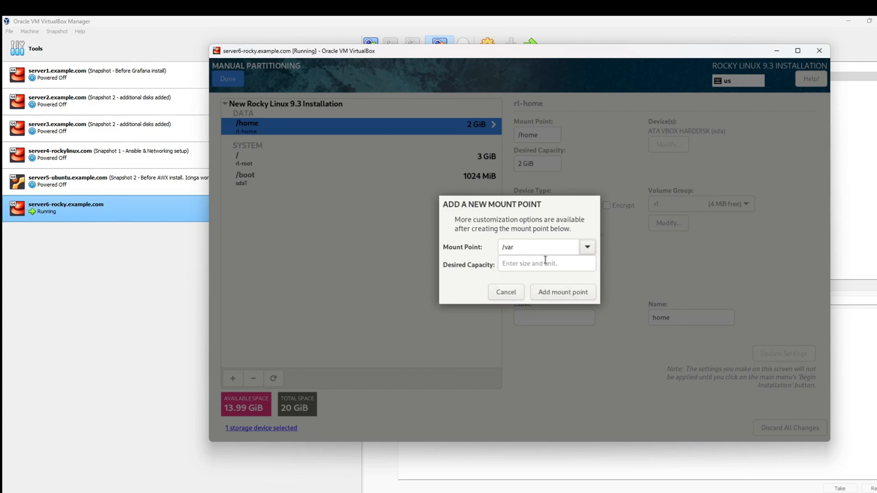
left_click(549, 265)
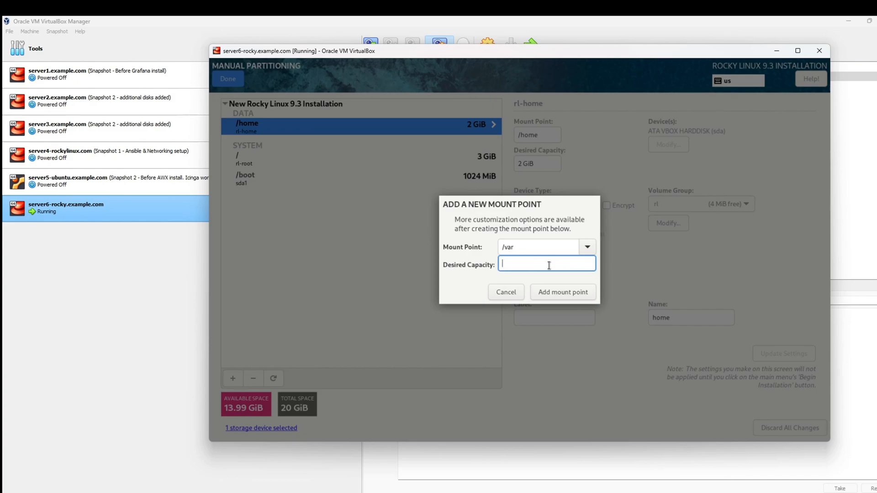
type("1")
type("4")
key("BackSpace")
type(".5G")
Step: Add /var at 1.5 GiB, then create a swap mount point with 4G capacity
left_click(573, 293)
left_click(237, 377)
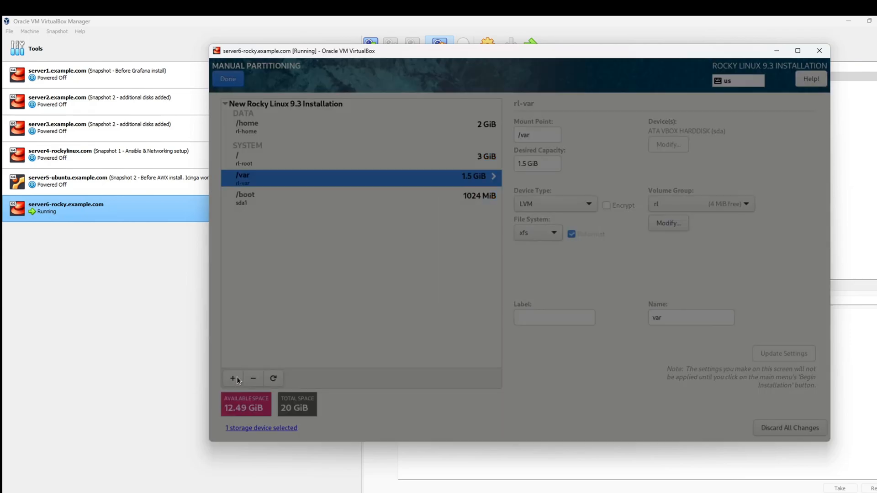
left_click(583, 247)
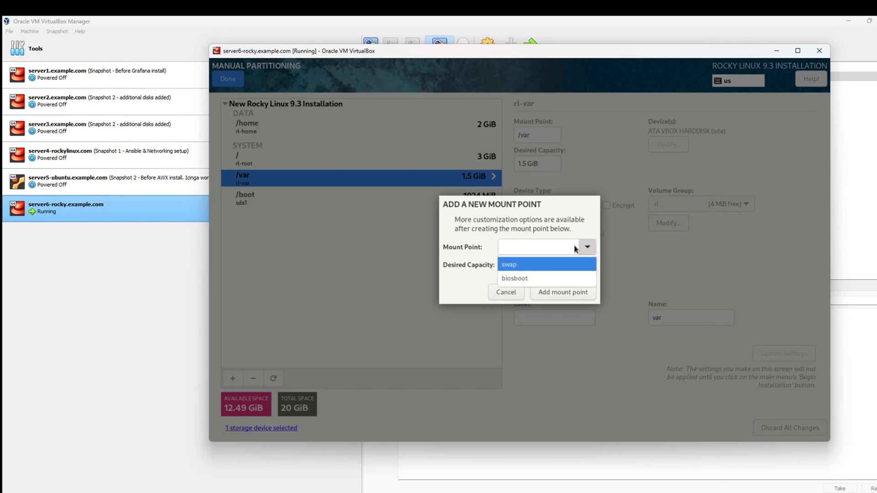
left_click(529, 263)
left_click(546, 264)
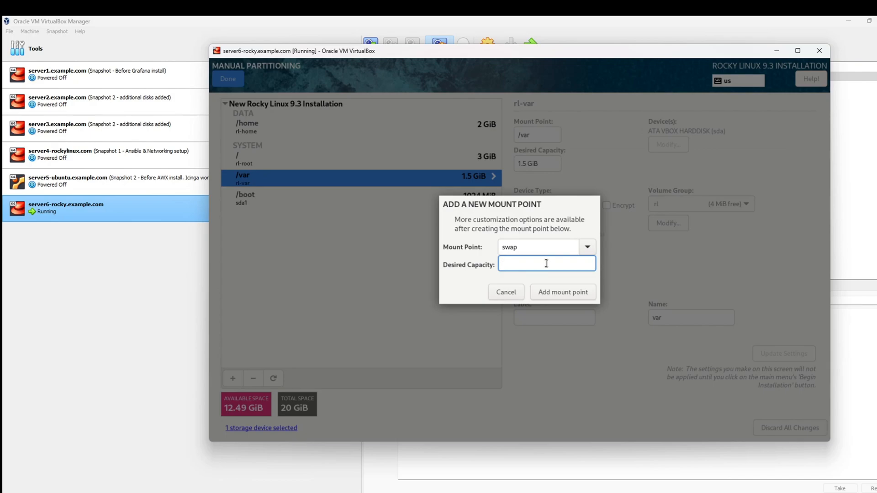
type("4G")
left_click(575, 294)
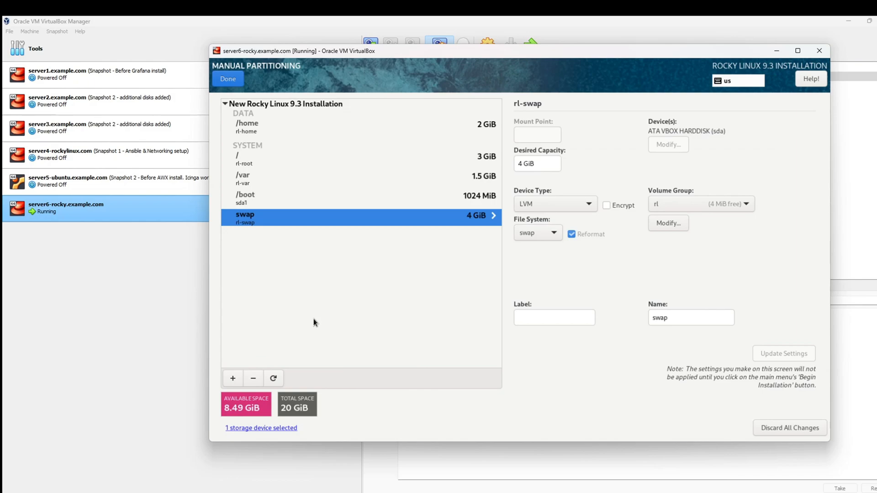
Step: Finish manual partitioning and scroll through the 15 pending disk changes
left_click(237, 85)
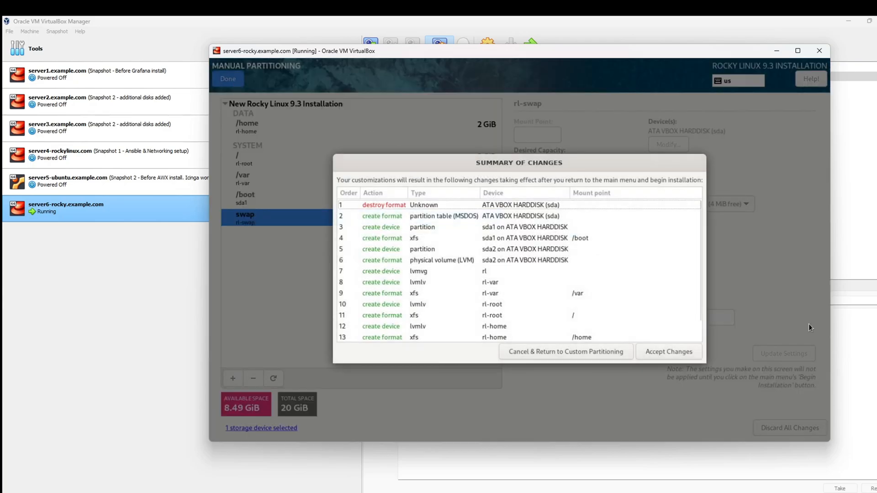
scroll(521, 251, "down", 2)
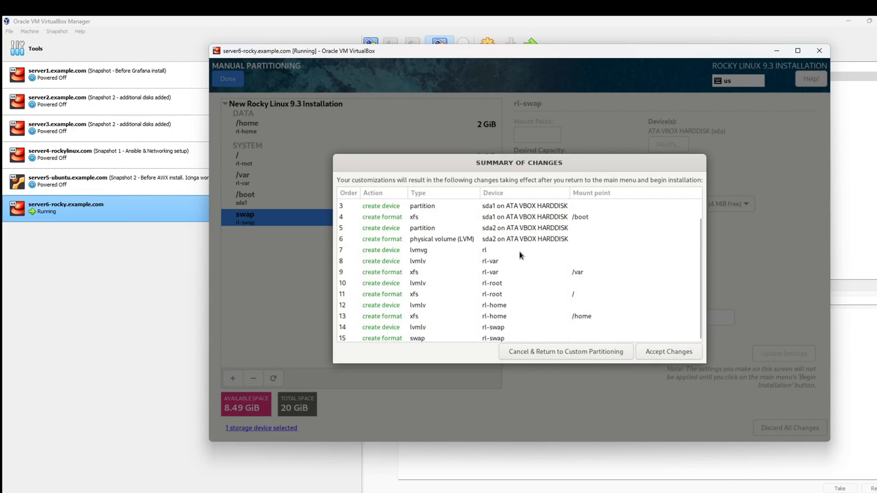
scroll(415, 325, "up", 2)
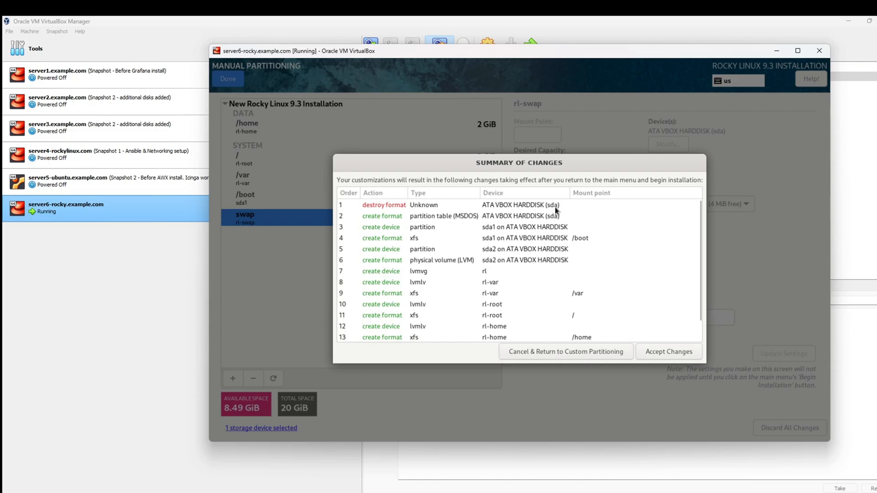
mouse_move(555, 207)
scroll(425, 269, "down", 1)
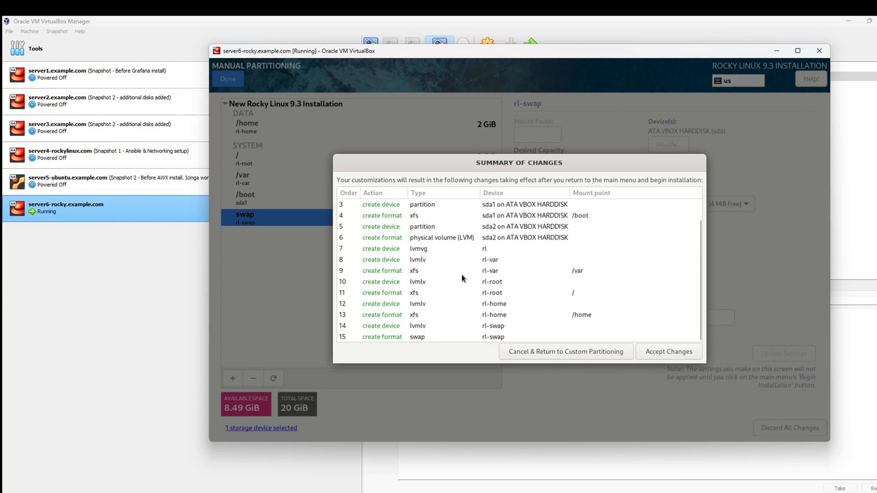
Step: Accept the partitioning changes in the Summary of Changes dialog
left_click(667, 350)
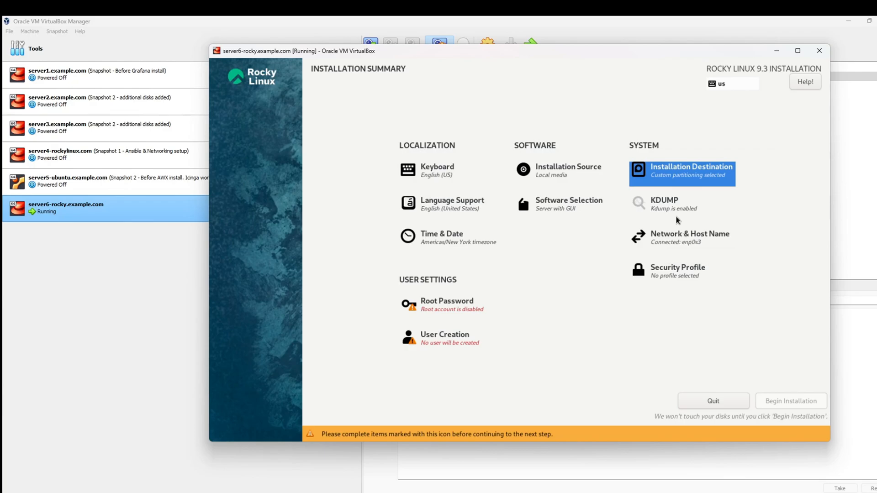
Step: Set and apply the host name server6-rocky.example.com in Network & Host Name
left_click(690, 241)
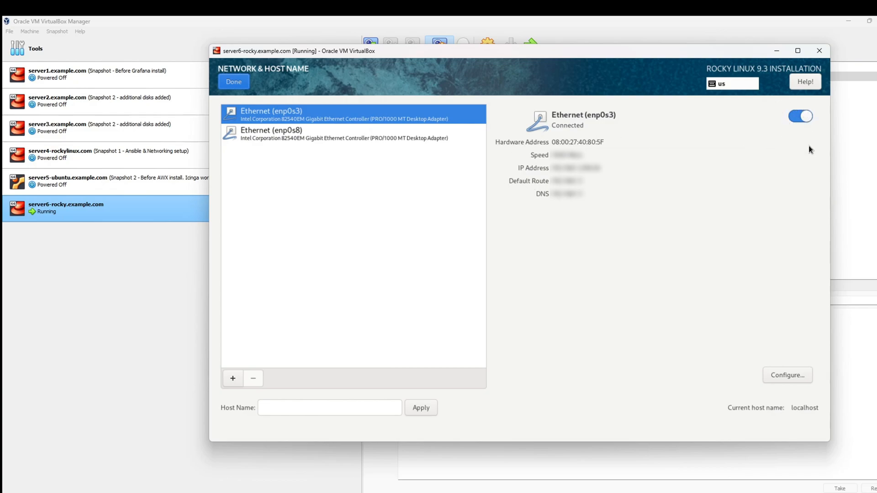
left_click(276, 407)
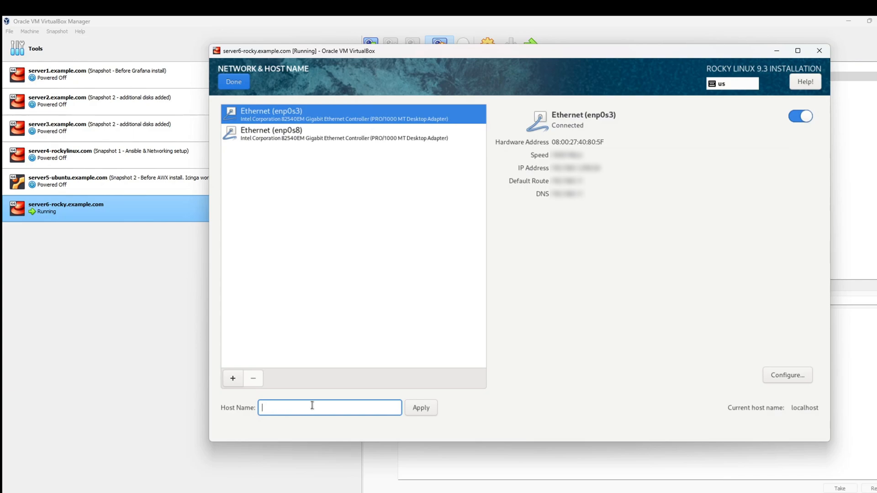
type("server6-rocky.example.com")
left_click(423, 414)
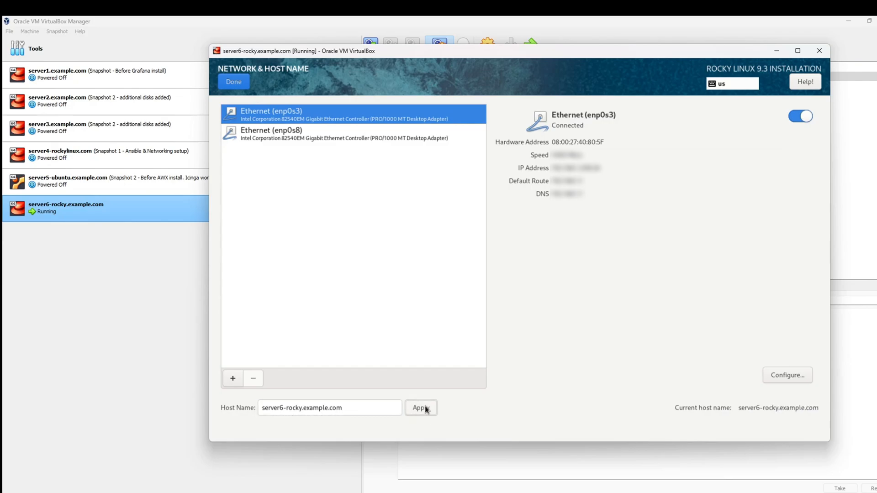
left_click(241, 80)
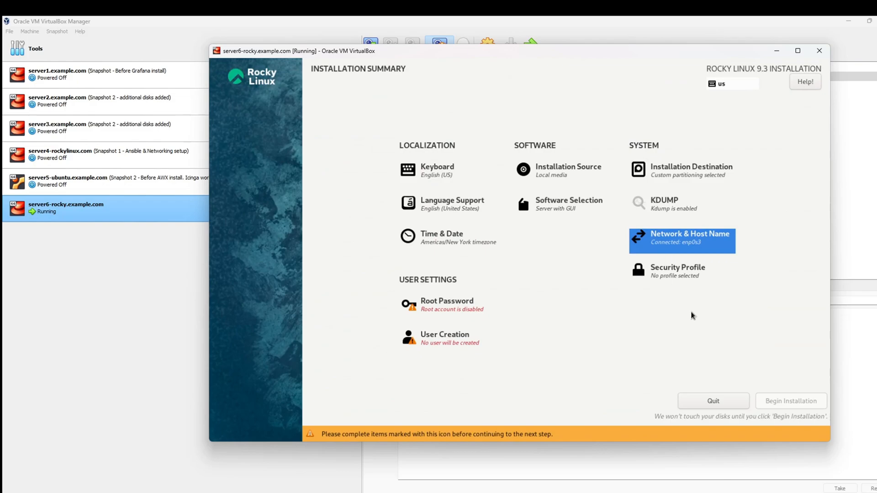
Step: Turn off Apply security policy in the Security Profile settings and finish
left_click(691, 275)
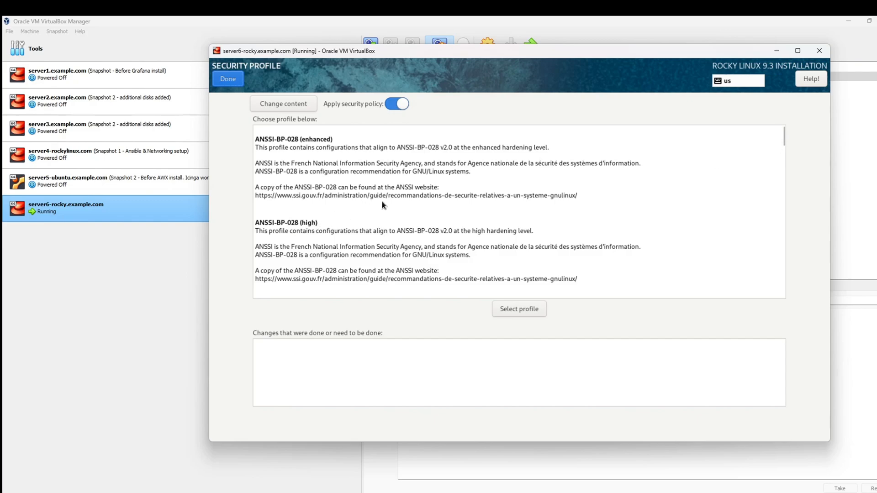
scroll(398, 203, "down", 2)
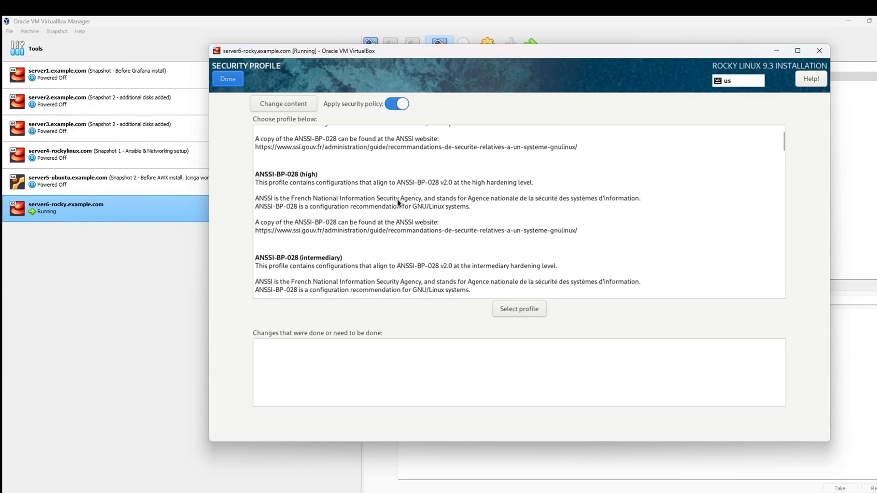
scroll(440, 188, "up", 2)
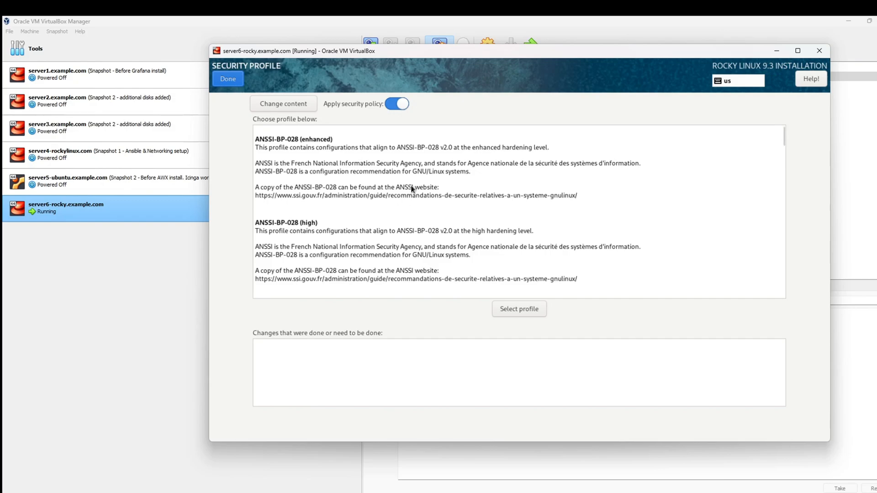
left_click(397, 106)
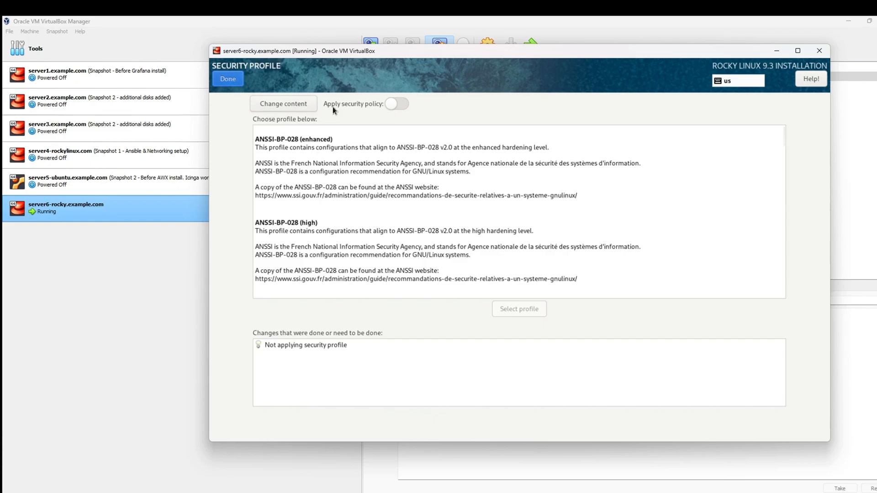
left_click(222, 78)
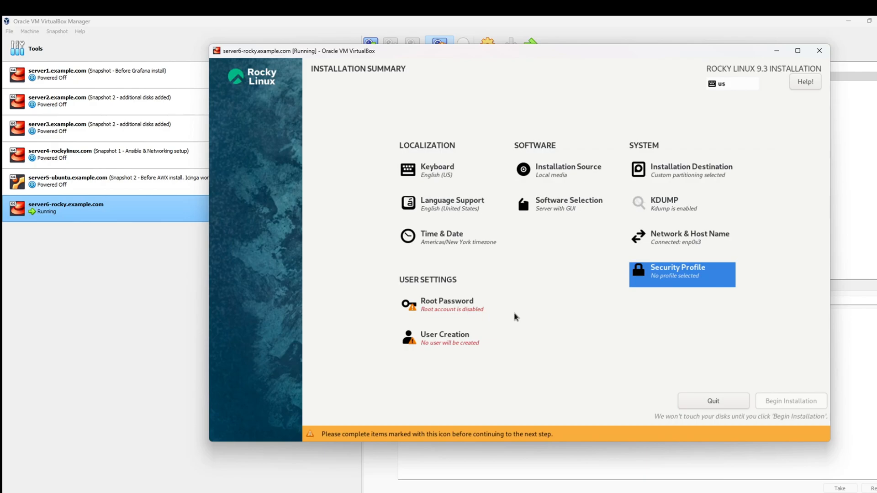
Step: Unlock the root account, enter and confirm a root password, and accept it despite the weak-password warning
left_click(451, 308)
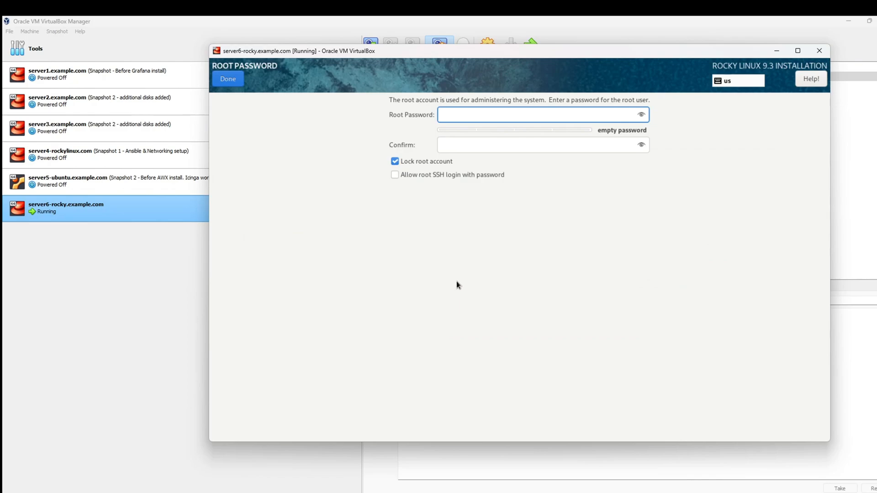
left_click(395, 163)
type("********")
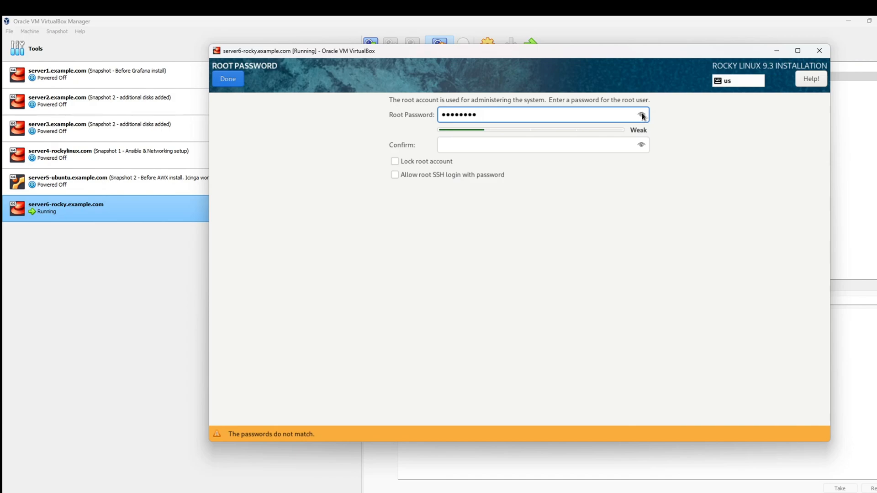
left_click(529, 148)
type("password")
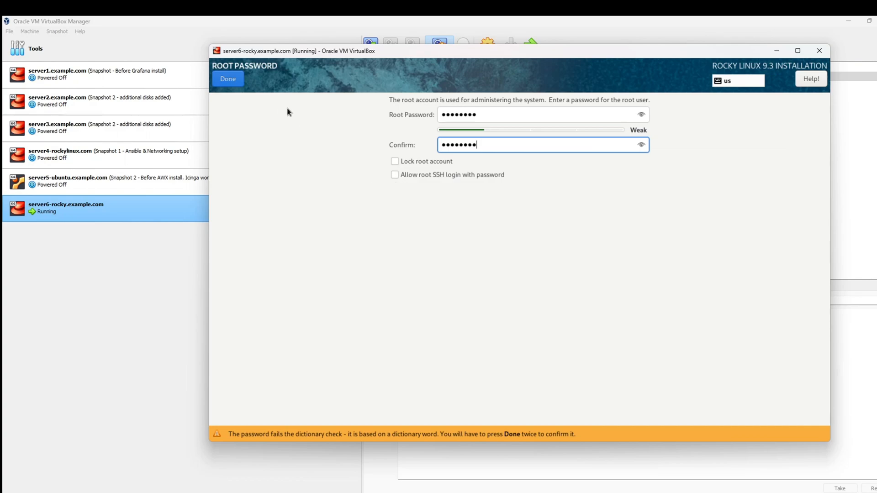
left_click(236, 81)
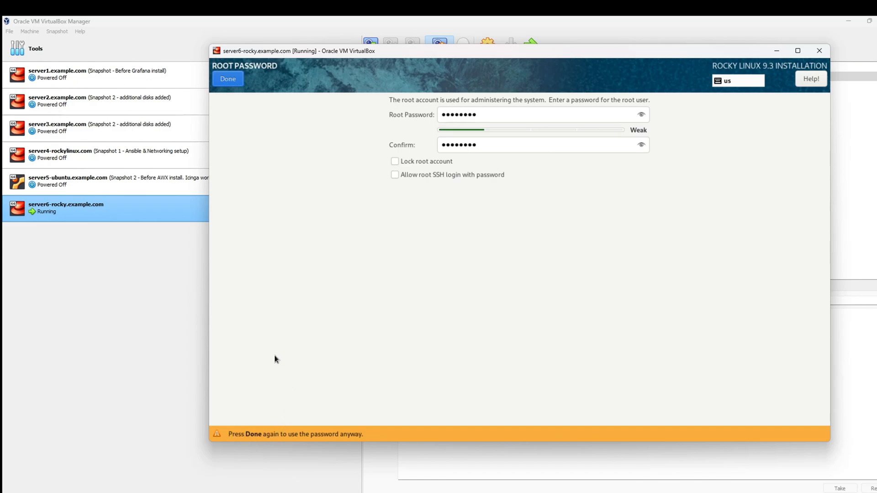
left_click(228, 79)
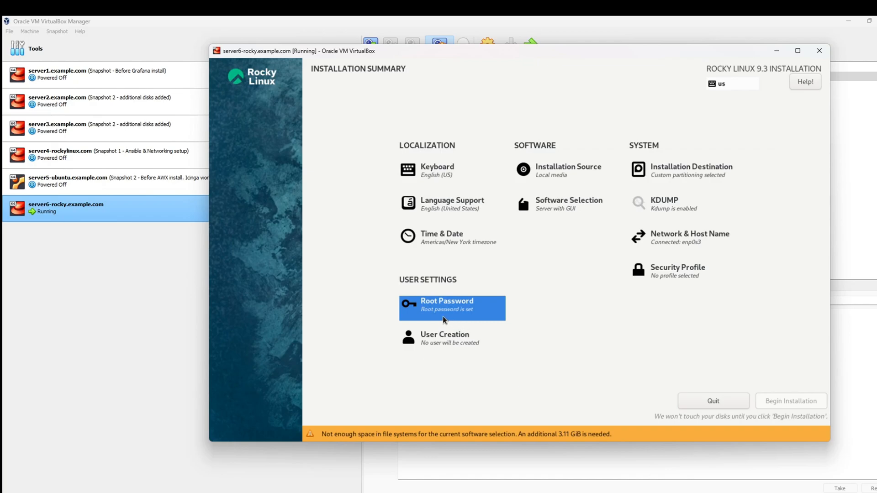
Step: Create a user with the person's full name and a confirmed password, accepting the weak-password warning
left_click(449, 343)
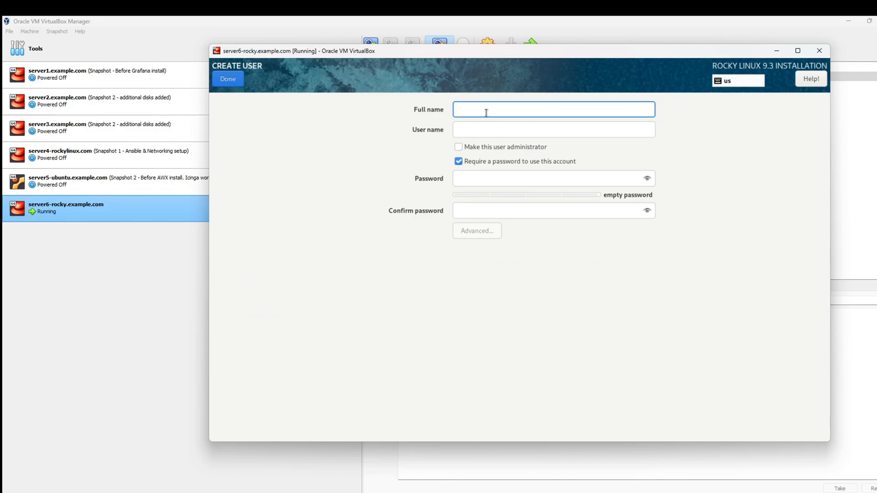
type("johny")
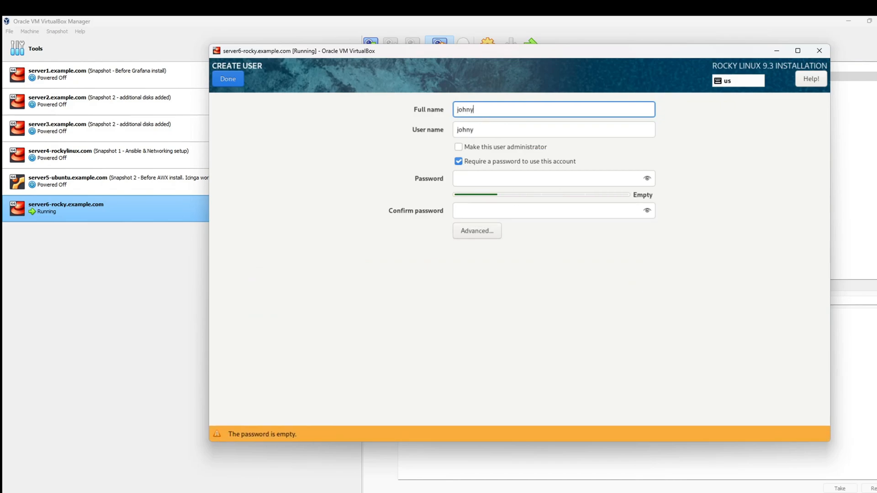
left_click(485, 177)
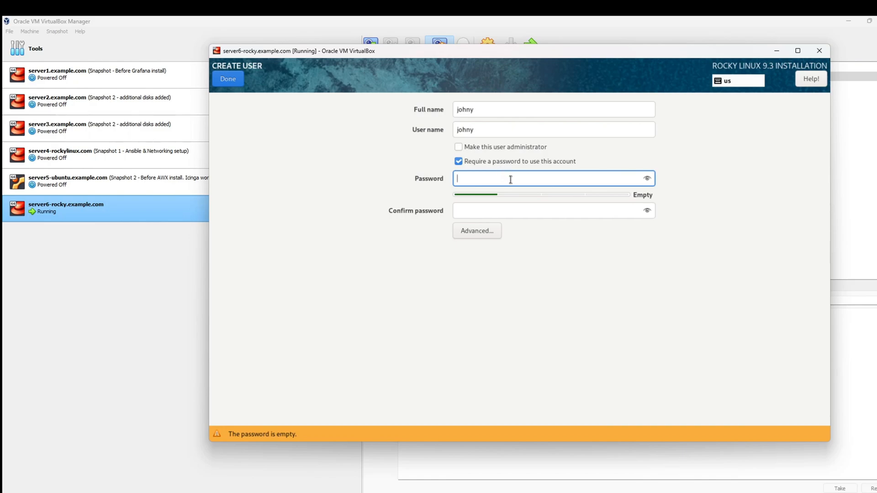
type("********")
left_click(532, 209)
type("********")
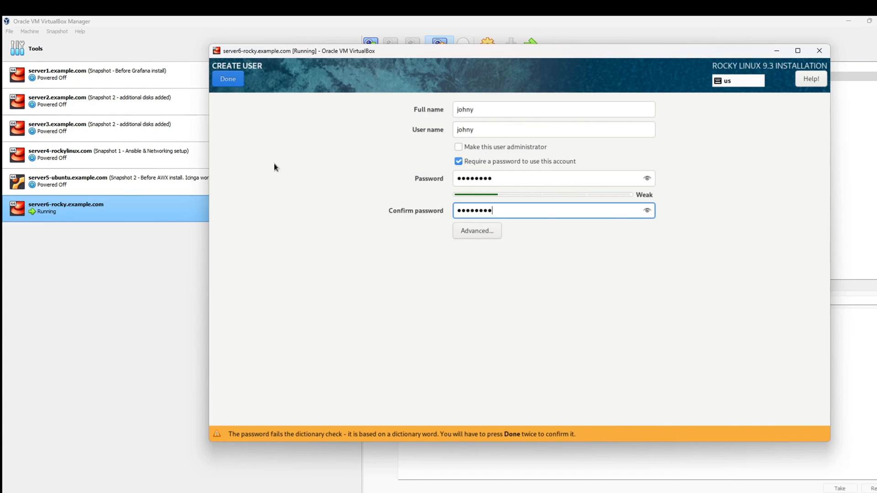
left_click(236, 80)
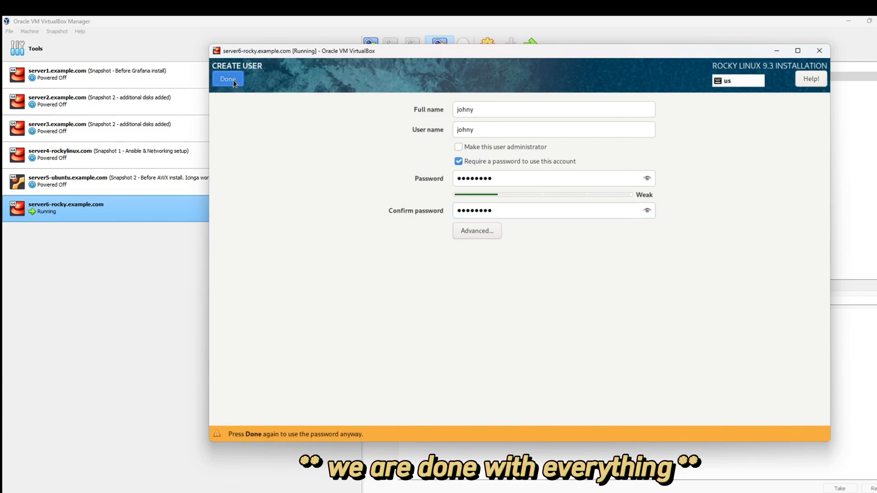
left_click(233, 80)
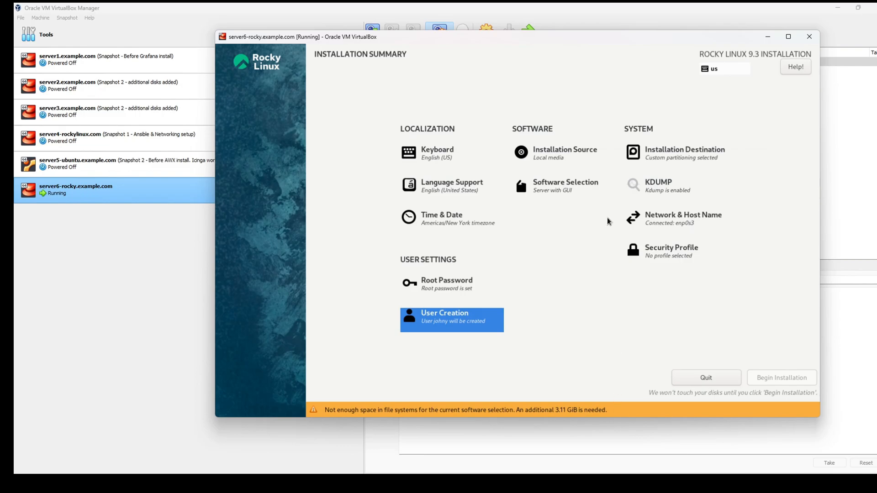
Step: In custom partitioning, change the / partition's Desired Capacity from 3 GiB to 9GiB
left_click(659, 162)
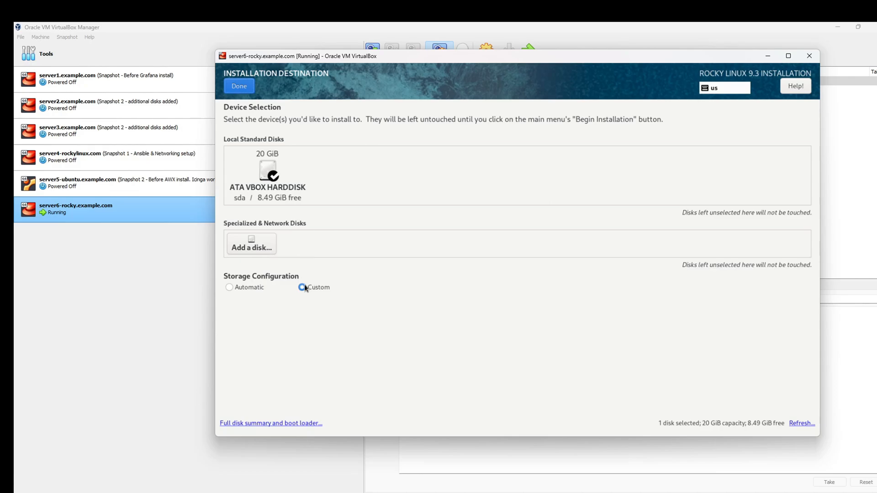
left_click(240, 85)
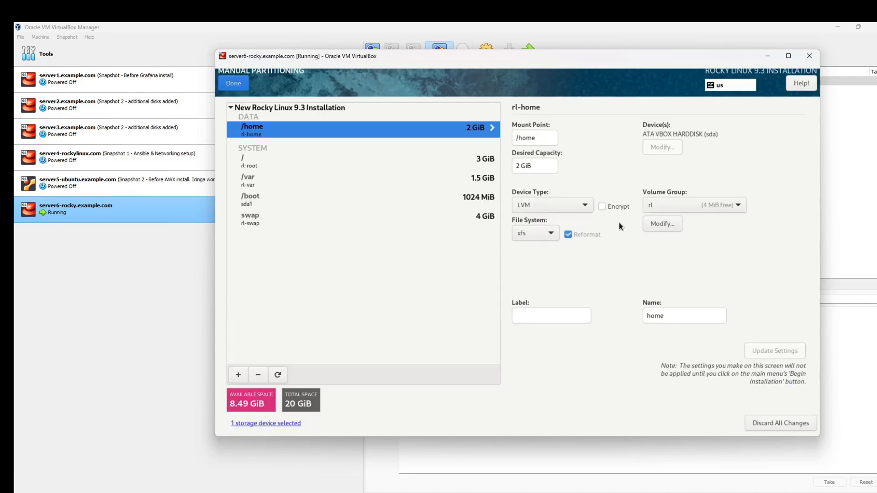
left_click(272, 163)
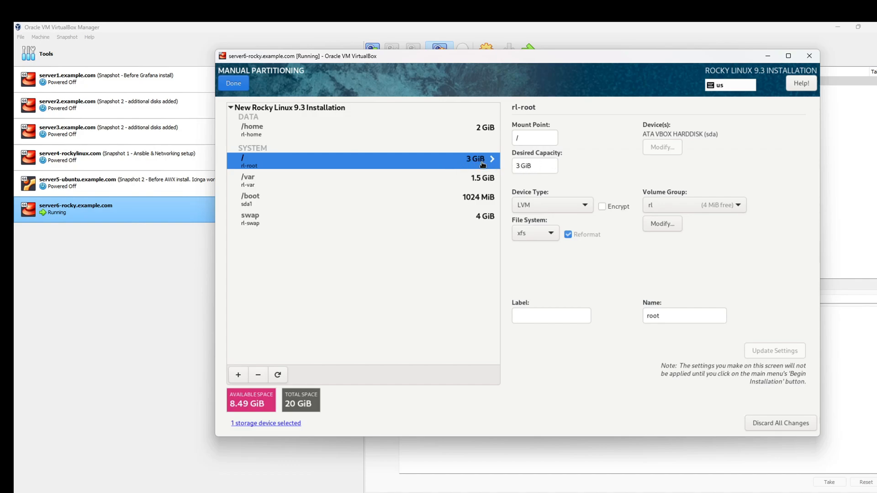
left_click(518, 166)
key("BackSpace")
key("BackSpace")
key("BackSpace")
key("BackSpace")
key("BackSpace")
type("9Gib")
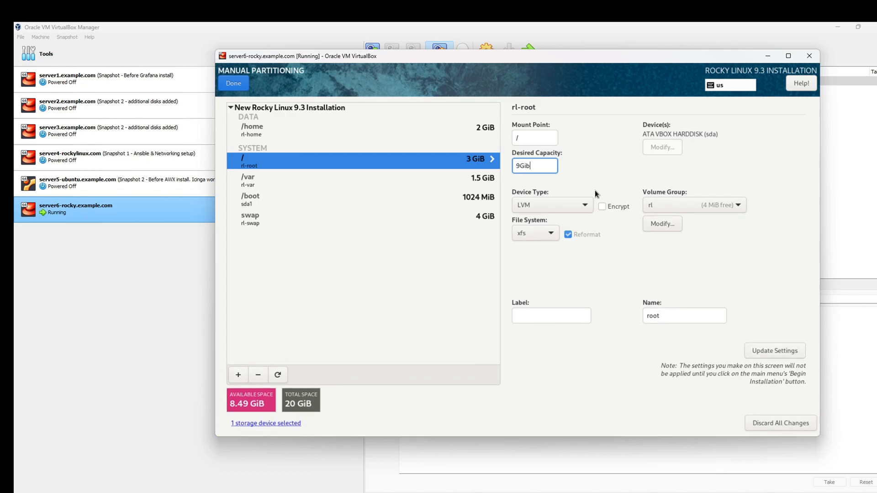
key("BackSpace")
type("B")
Step: Accept the Summary of Changes for the resized partition layout and begin the Rocky Linux installation
left_click(237, 84)
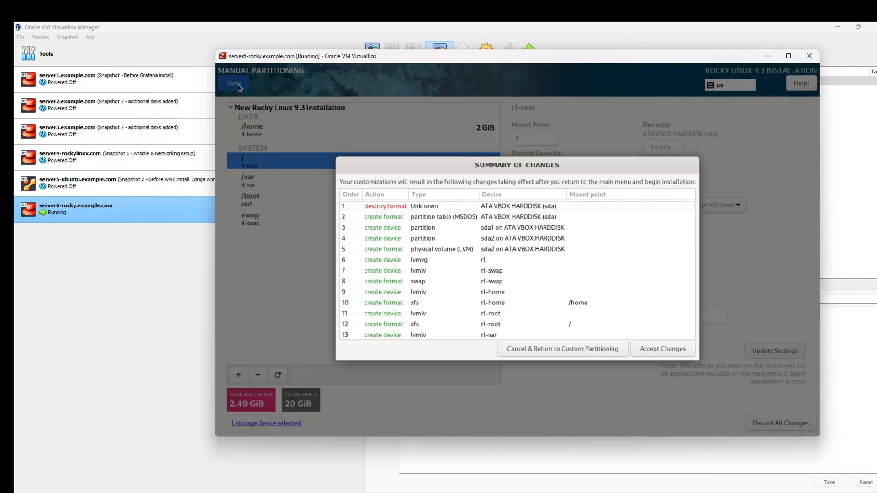
left_click(677, 350)
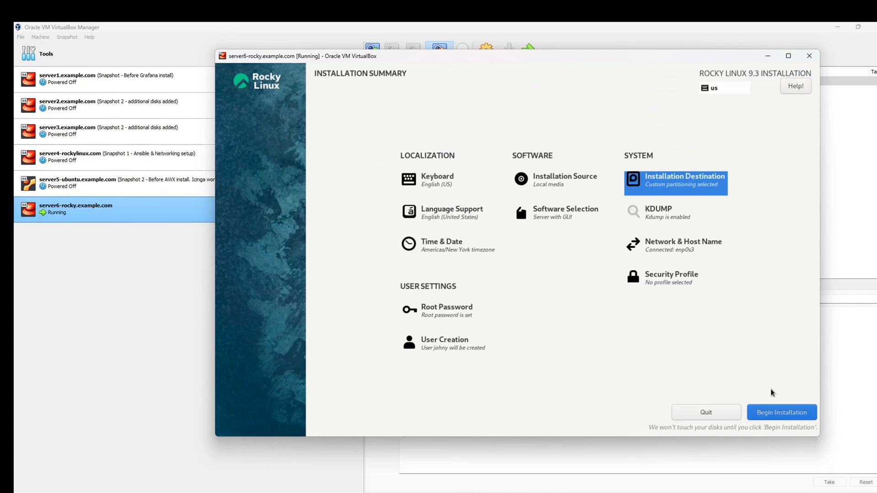
left_click(785, 415)
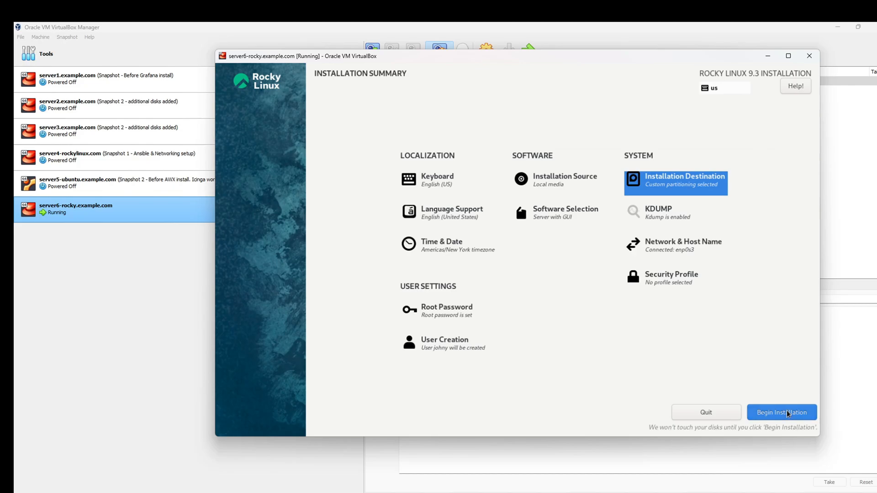
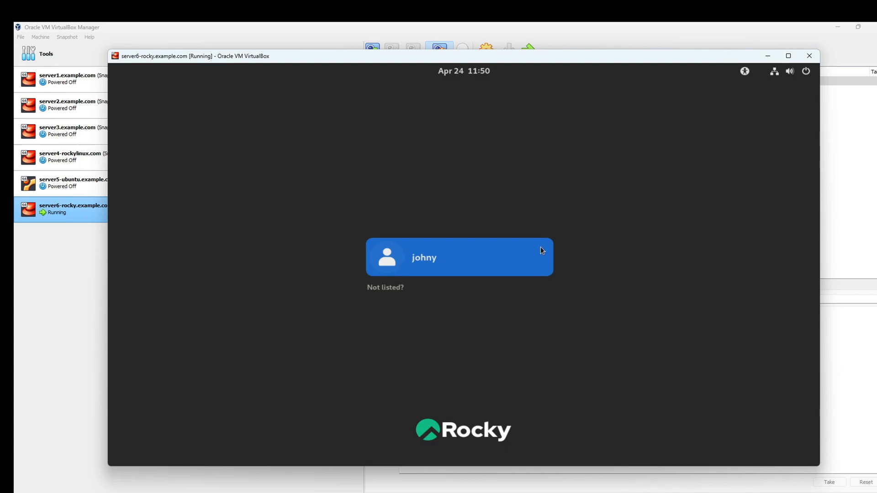
Step: Sign in to the Rocky Linux desktop as the VM's user with the account password
left_click(416, 258)
left_click(433, 242)
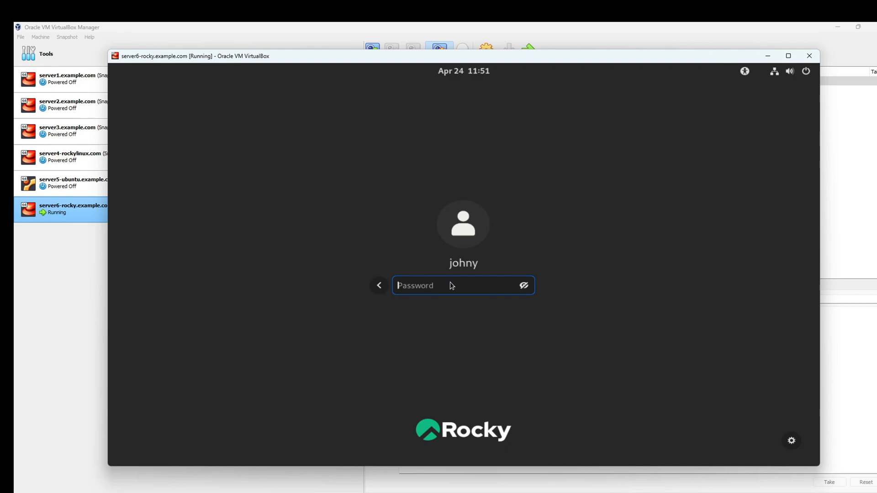
type("********")
key("Return")
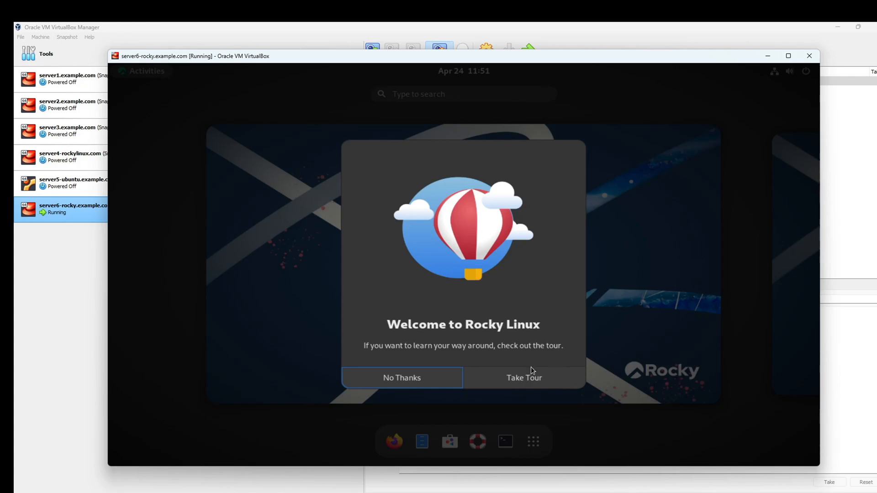
Step: Take the Rocky Linux welcome tour, page through every page, and close it
left_click(546, 381)
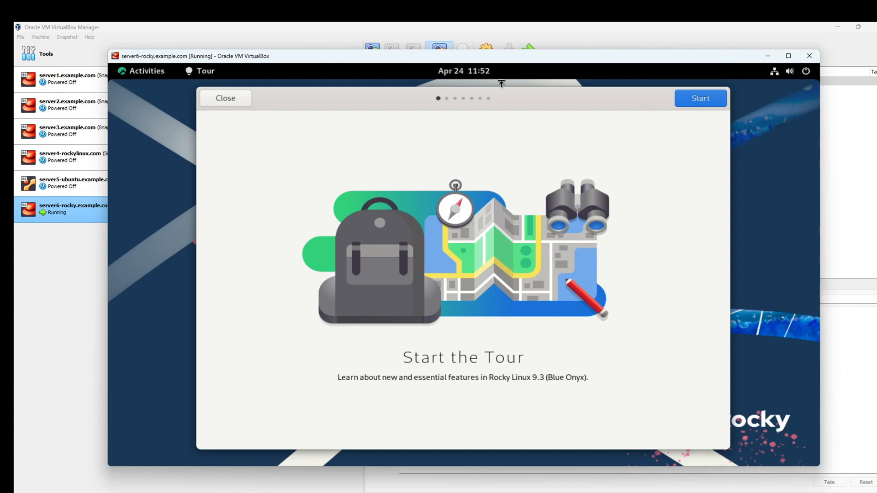
left_click_drag(519, 97, 444, 100)
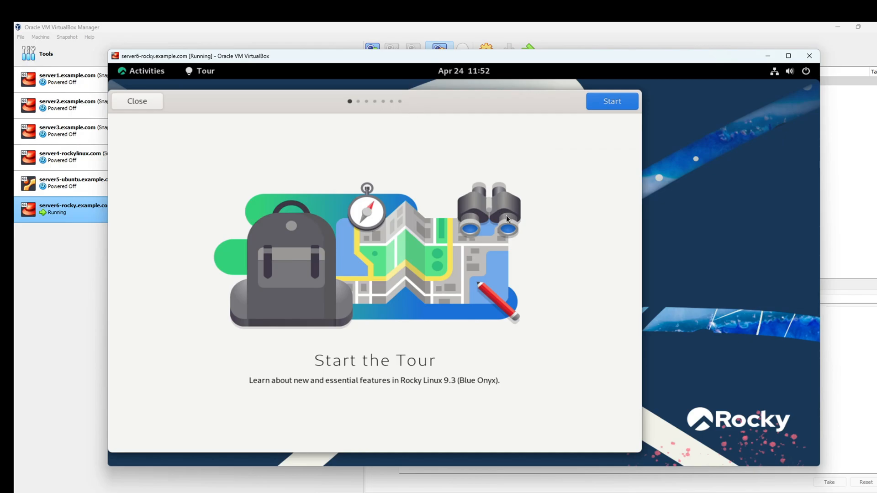
key("Return")
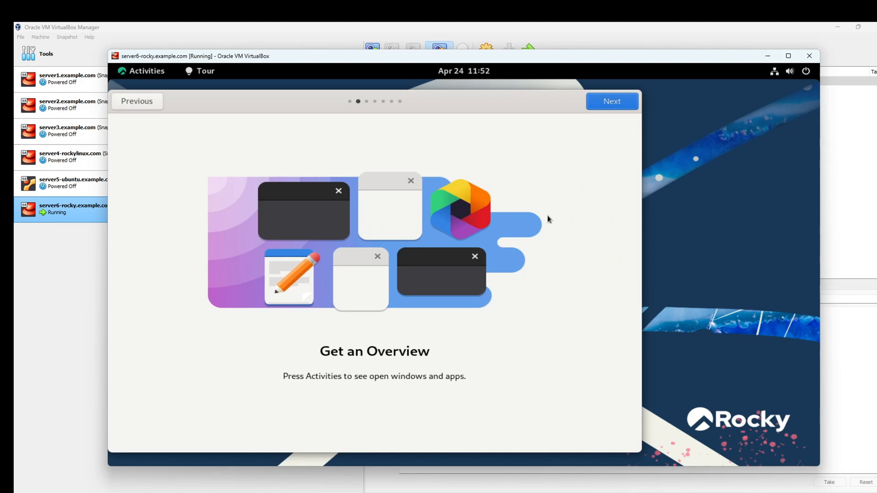
left_click(619, 107)
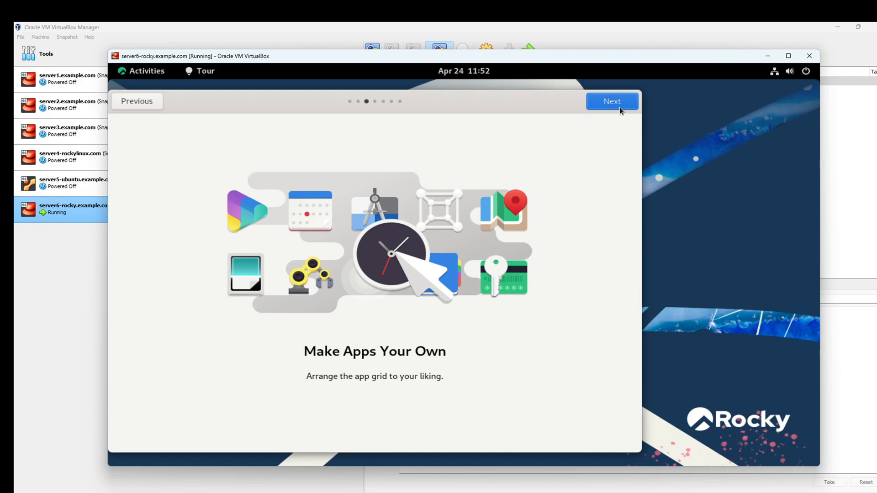
left_click(620, 109)
left_click(619, 107)
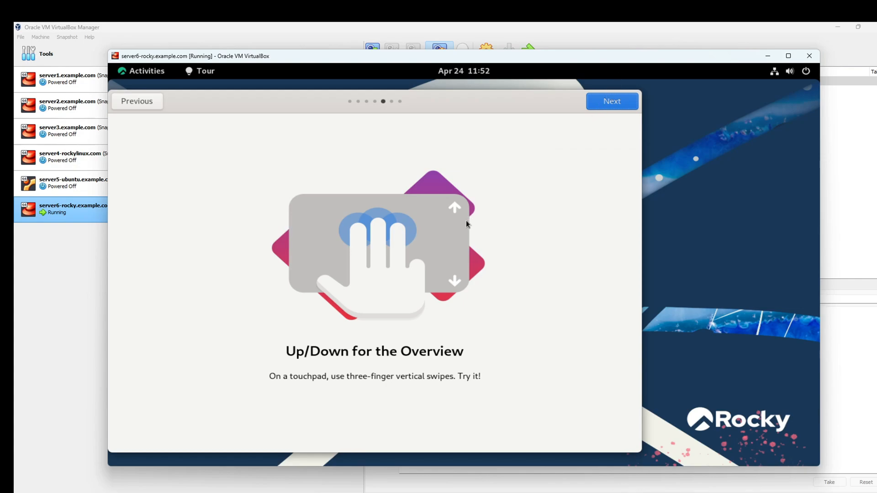
left_click(607, 105)
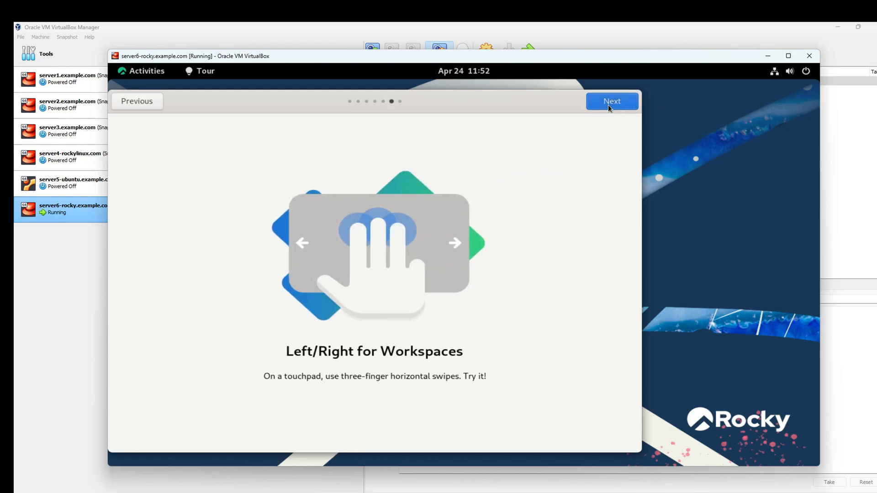
left_click(607, 105)
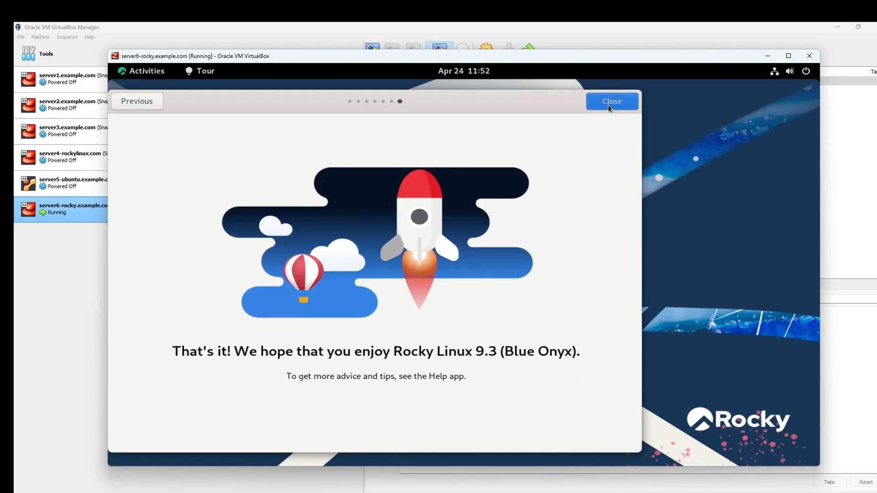
left_click(607, 105)
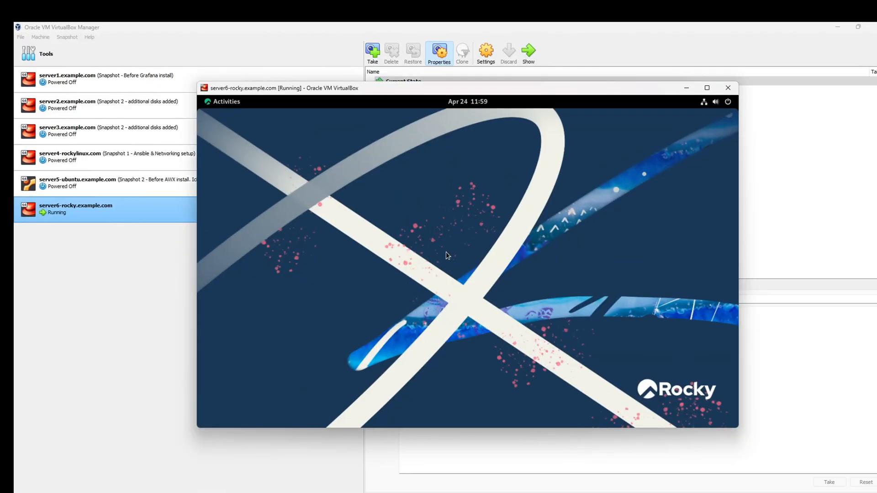
Step: Set the guest display resolution to 1680×1050 (16:10) in Display Settings and keep the changes
right_click(391, 225)
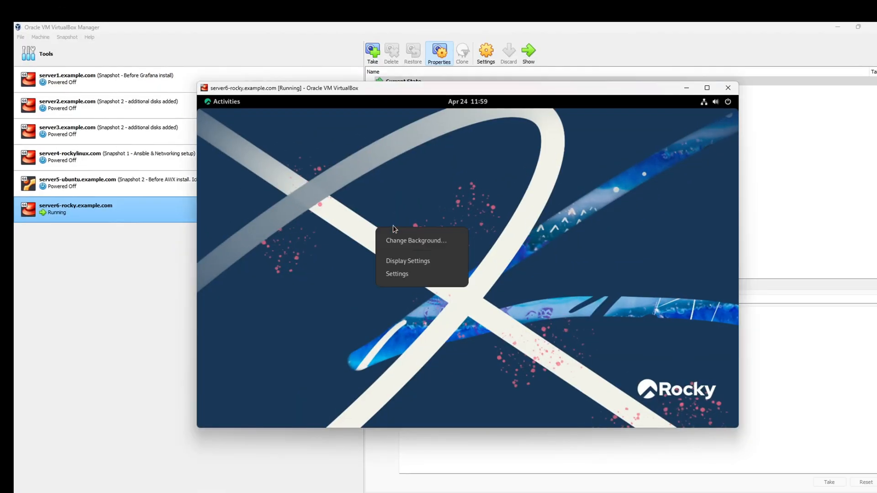
left_click(437, 262)
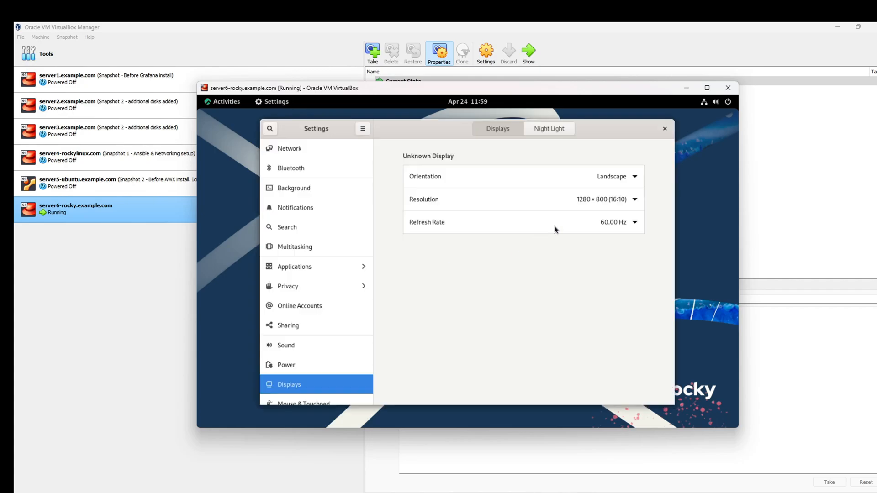
left_click(664, 129)
right_click(426, 215)
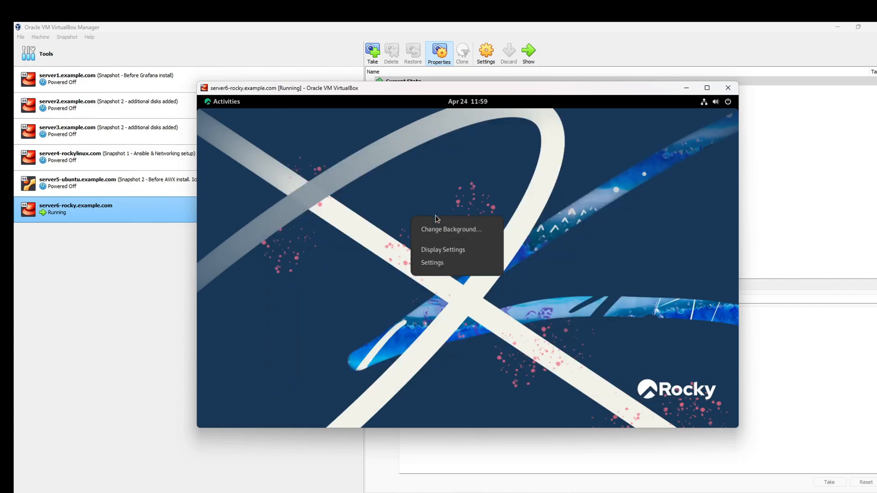
left_click(465, 251)
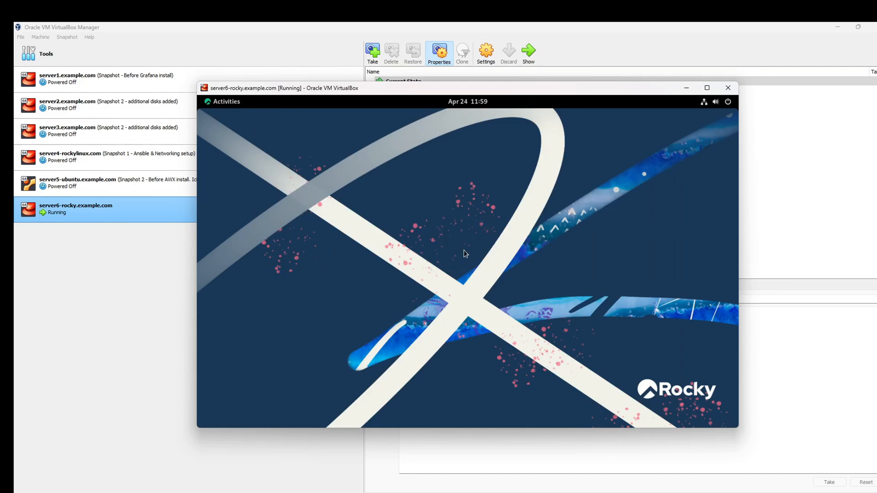
left_click(547, 206)
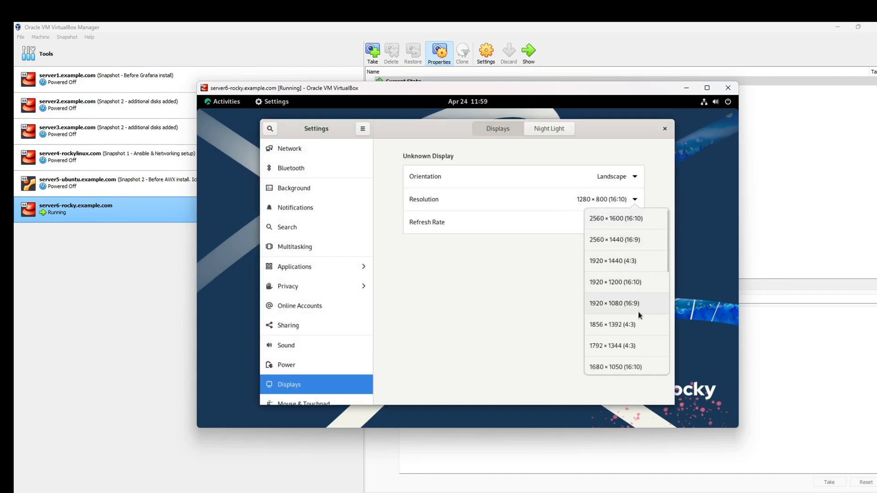
scroll(638, 319, "down", 3)
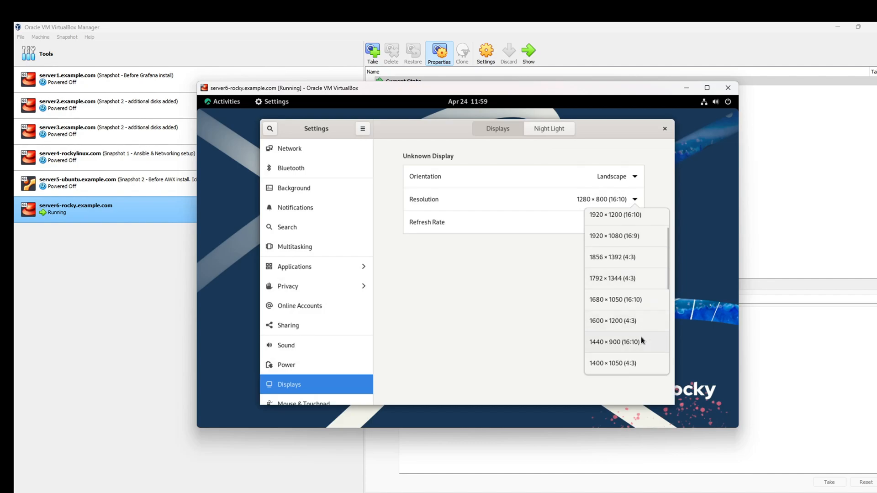
left_click(642, 302)
left_click(657, 130)
left_click(505, 282)
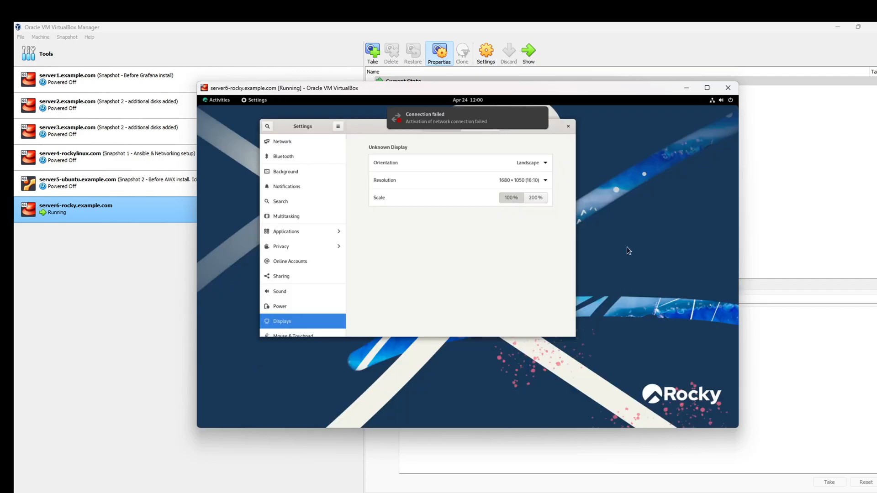
Step: Reposition and enlarge the VM window to fit the new resolution, then close Settings
left_click_drag(549, 93, 463, 61)
left_click_drag(654, 396, 869, 461)
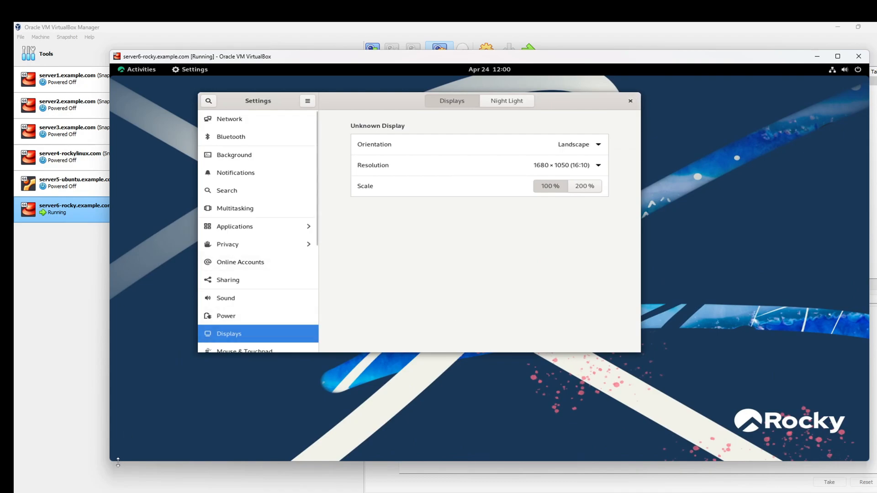
left_click_drag(111, 460, 94, 480)
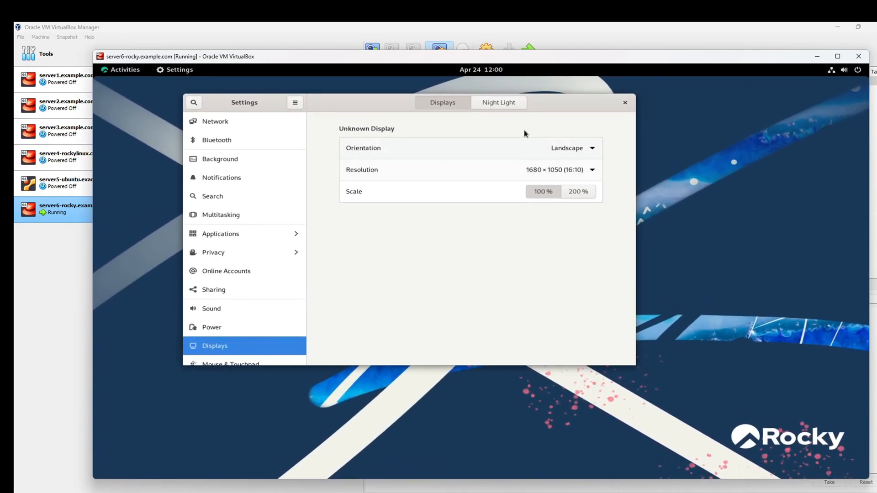
left_click(628, 101)
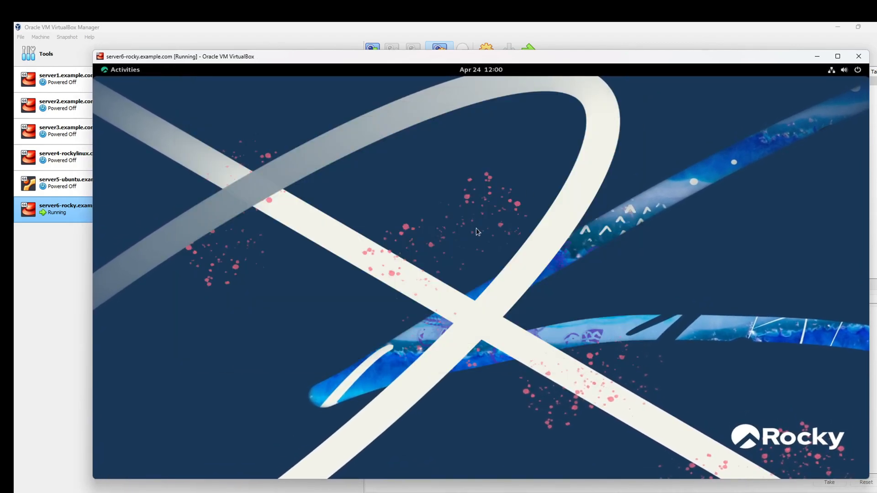
Step: Dismiss a desktop context menu, then open and close the Activities overview from the top bar
left_click_drag(403, 60, 397, 50)
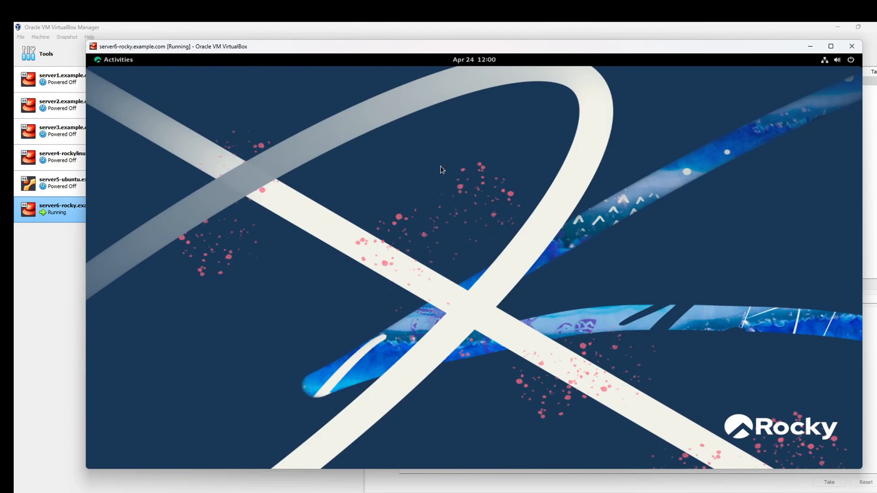
right_click(375, 160)
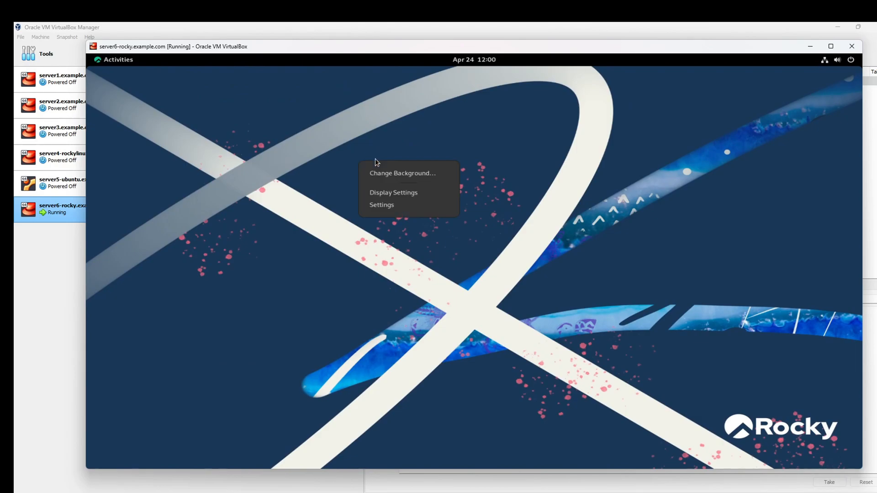
left_click(322, 163)
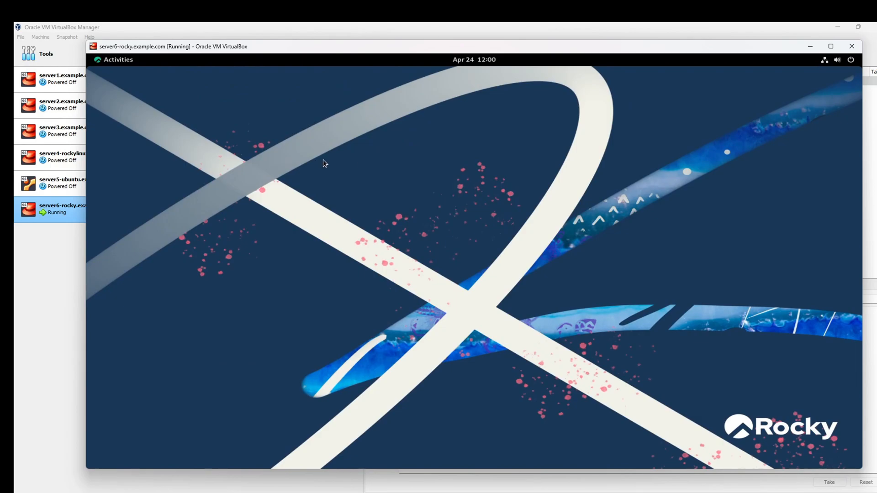
left_click(108, 59)
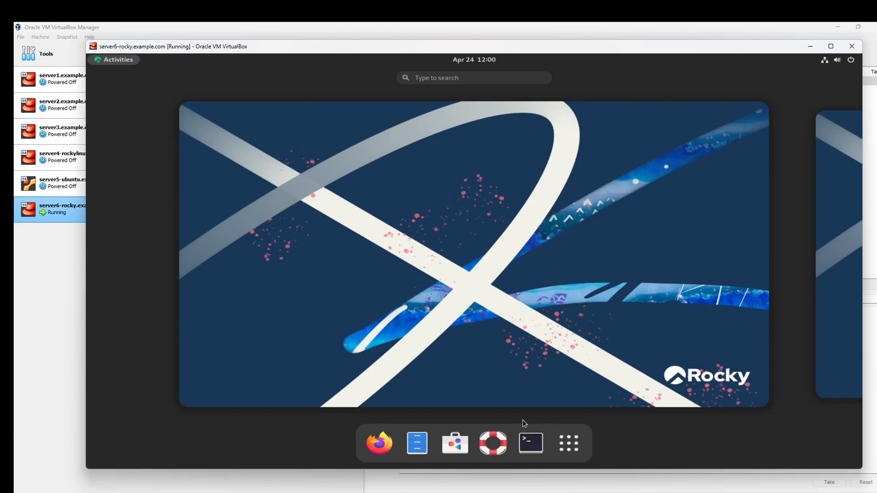
left_click(367, 288)
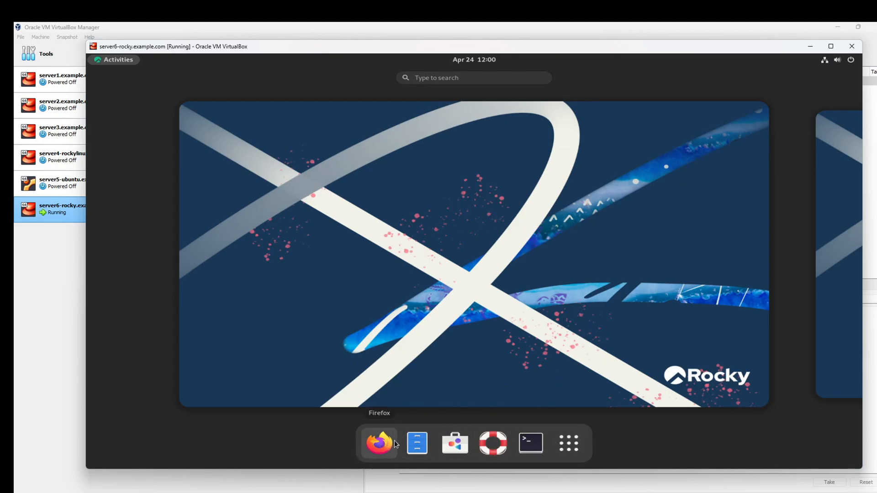
Step: Launch the Files app, enlarge its window, and browse Downloads before returning to Home
left_click(417, 443)
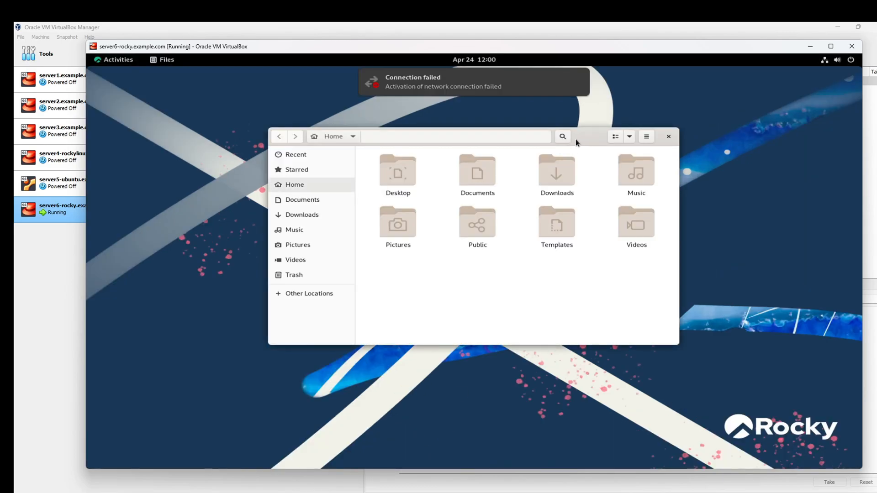
left_click_drag(581, 139, 543, 138)
left_click_drag(649, 343, 731, 405)
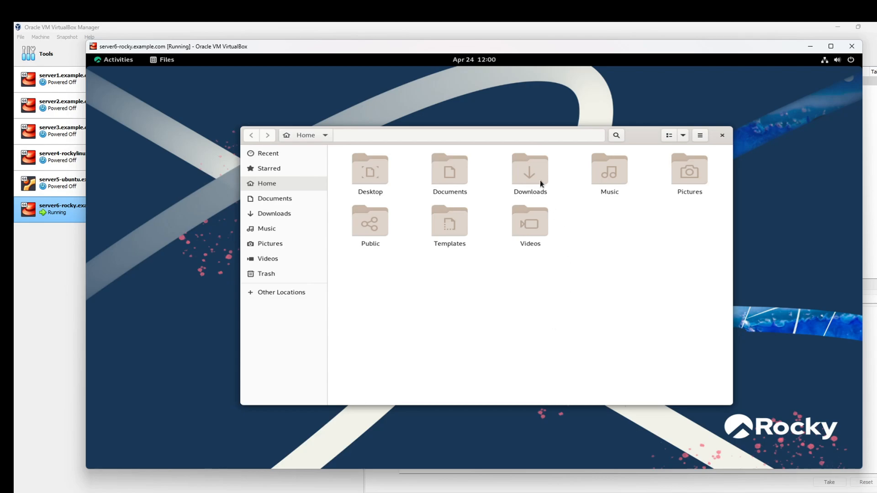
double_click(528, 174)
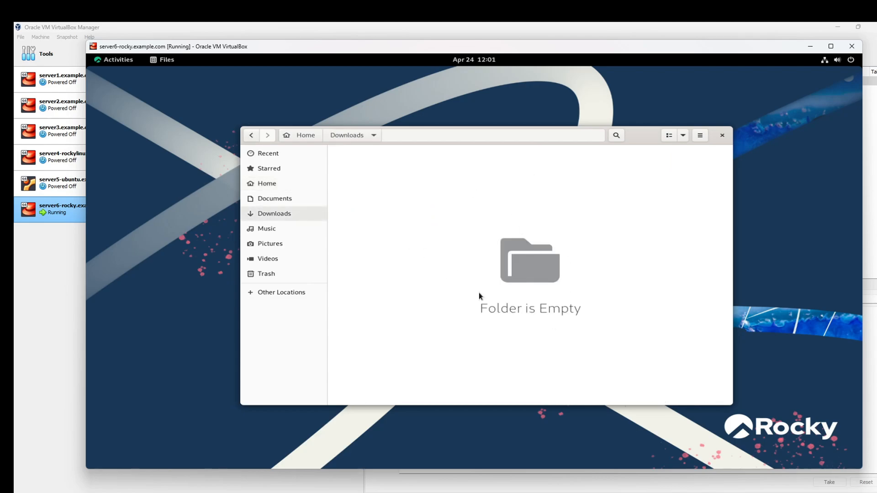
left_click(250, 136)
left_click(522, 296)
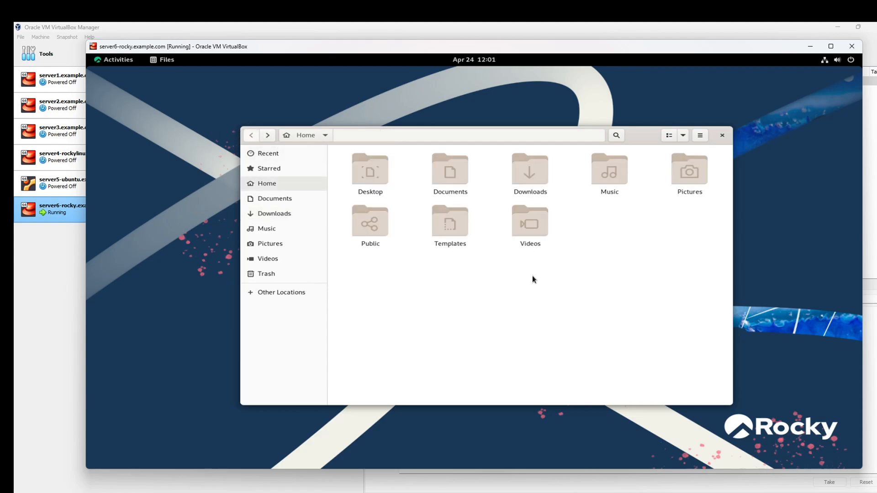
Step: Create a folder named New-Folder in Home, then open the Activities overview
right_click(447, 282)
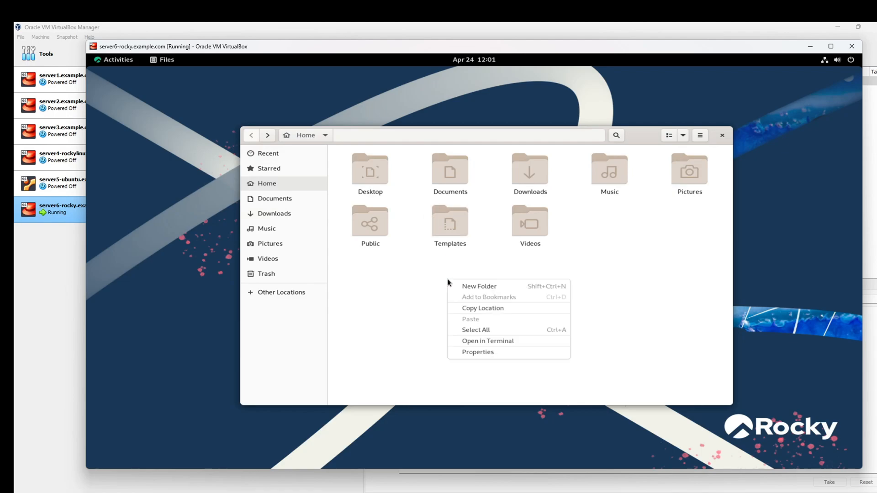
left_click(502, 287)
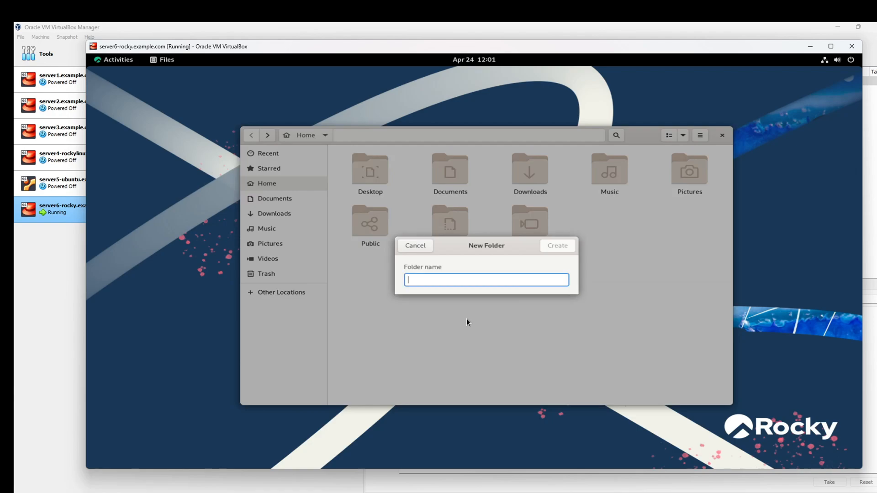
type("New")
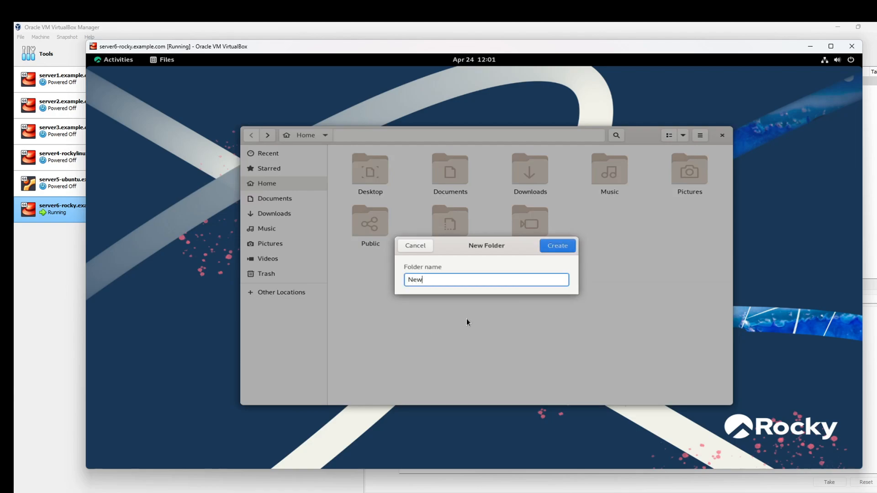
type("-Folder")
left_click(559, 246)
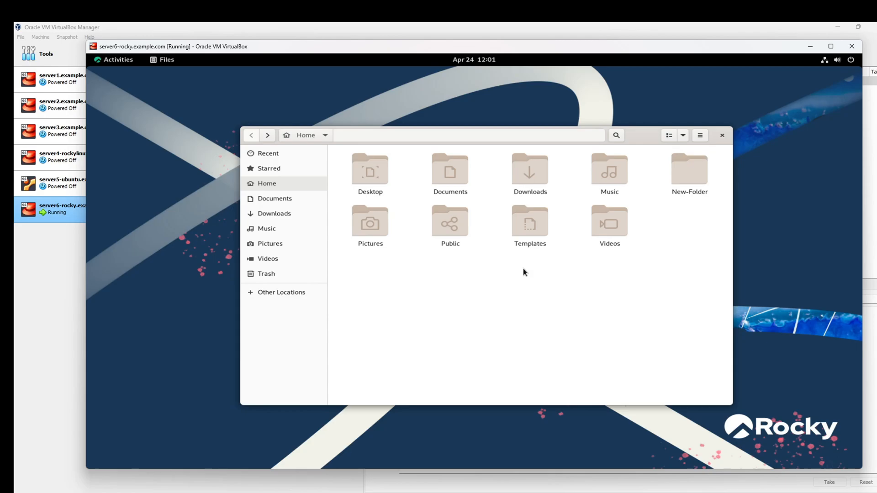
left_click(118, 59)
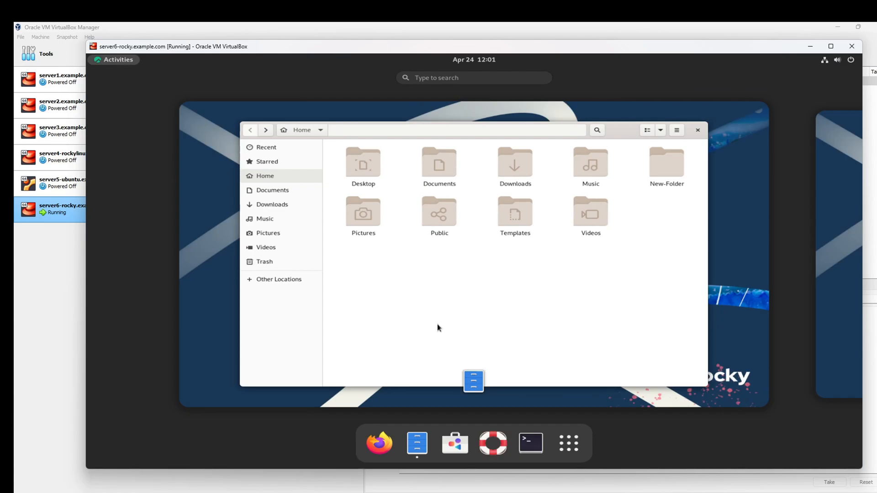
Step: Open an enlarged Terminal with zoomed-in text and run pwd to show the home directory
left_click(530, 439)
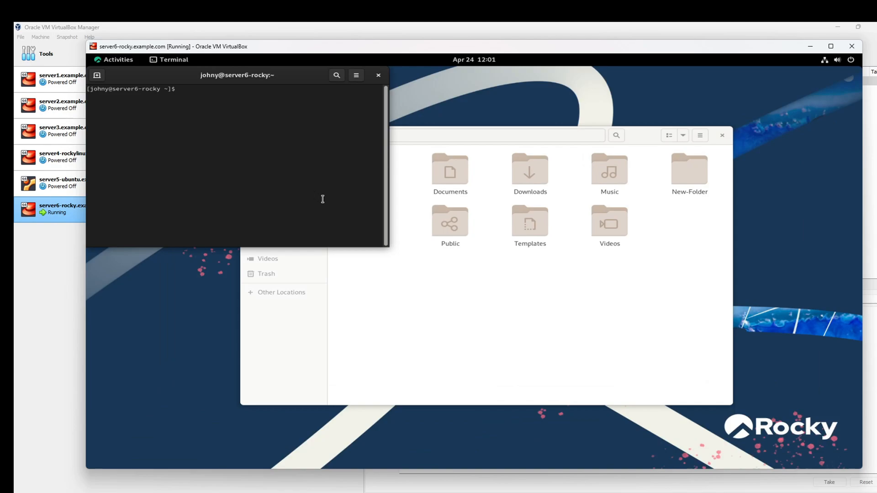
left_click_drag(386, 249, 627, 349)
left_click_drag(324, 89, 360, 130)
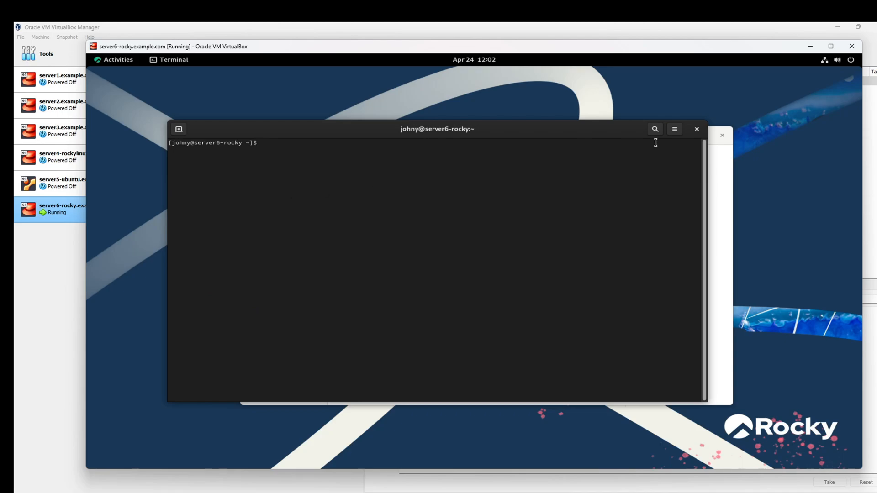
left_click(179, 130)
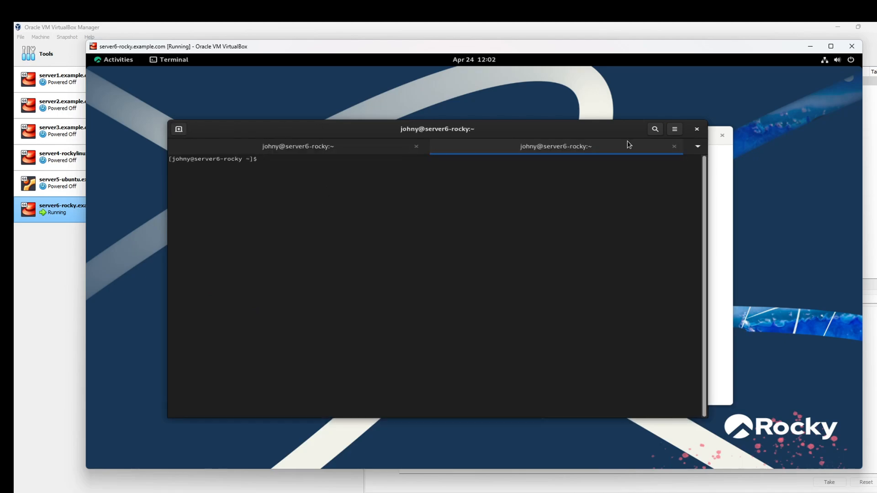
left_click(675, 147)
left_click(675, 131)
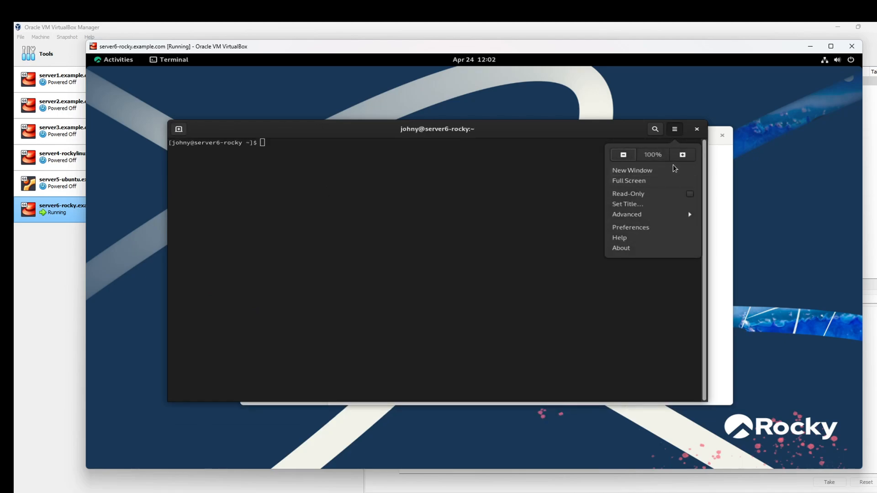
left_click(683, 154)
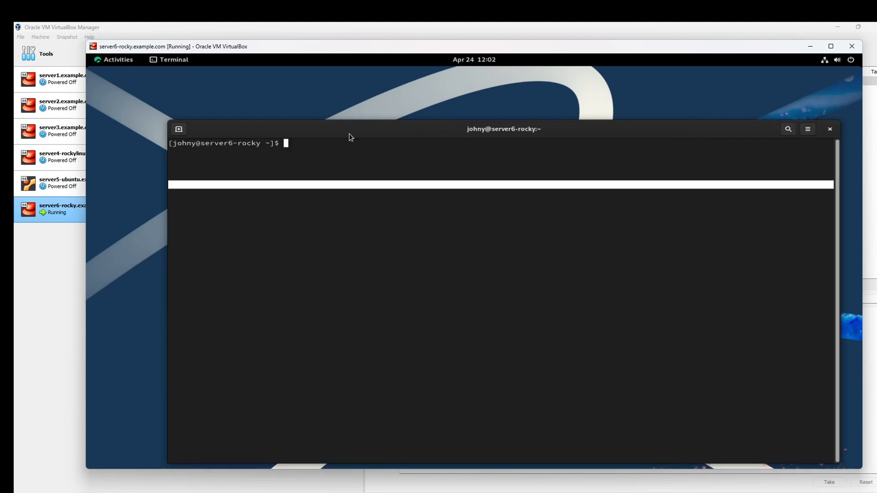
left_click_drag(335, 129, 349, 158)
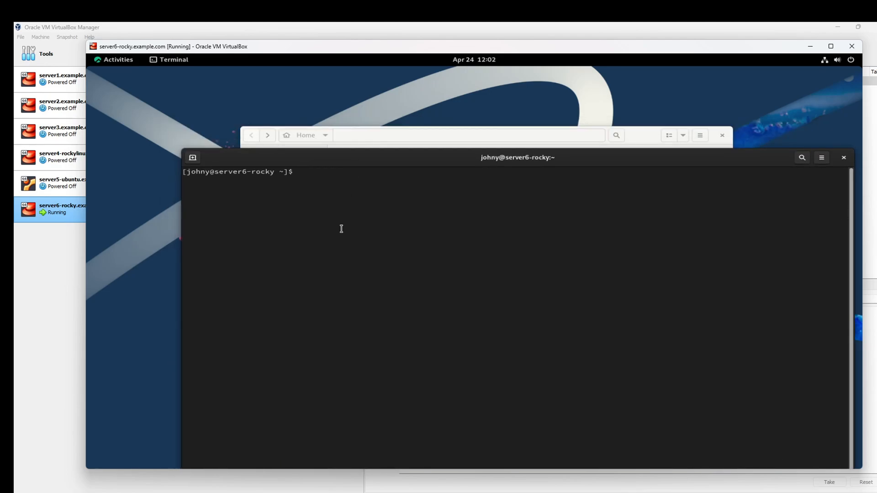
type("pwd")
key("Return")
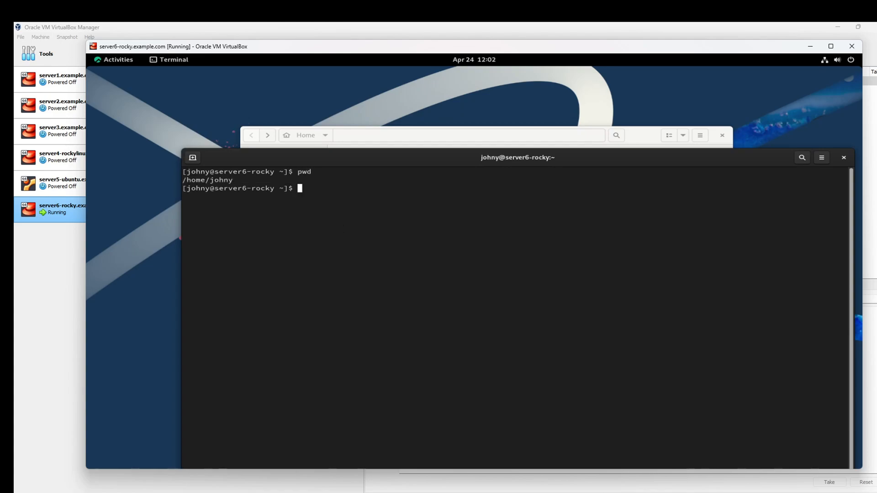
Step: Run ls -ltr to list the home folders, highlighting the New-Folder entry
type("ls -ltr")
key("Return")
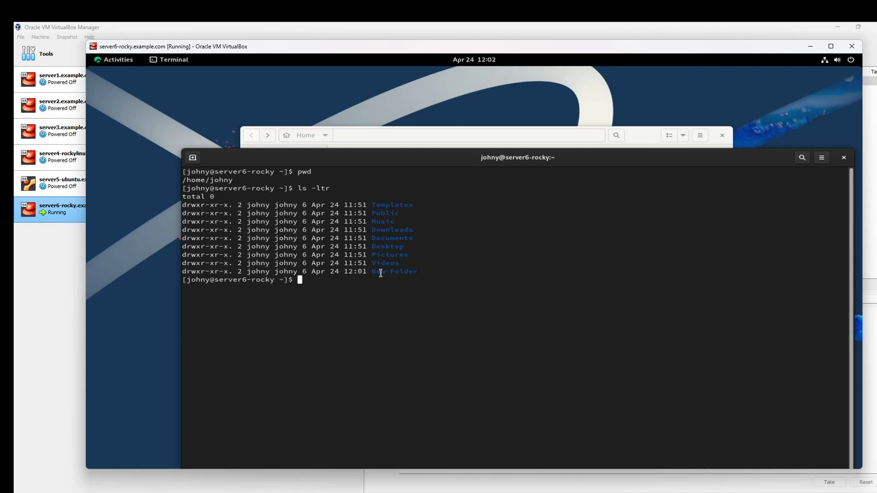
left_click_drag(373, 272, 416, 273)
left_click(396, 290)
Step: Create a New-Folder2 directory with mkdir New-Folder2
type("mkdir")
left_click_drag(374, 270, 417, 272)
left_click(399, 294)
type("Net-")
key("BackSpace")
key("BackSpace")
type("w-Fole")
key("BackSpace")
type("der2")
key("Return")
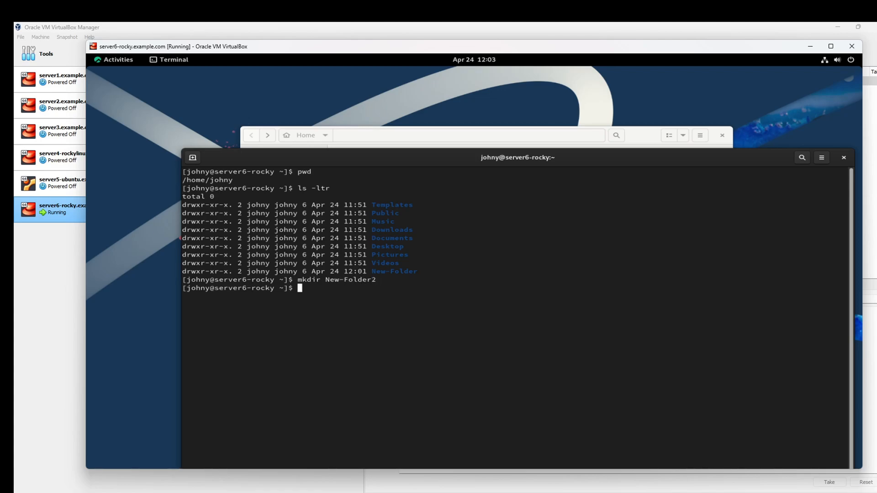
type("ls -ltr")
Step: Run ls -lt to list home folders newest first, inspecting the New-Folder2 and New-Folder entries
left_click_drag(303, 288, 306, 288)
left_click(319, 294)
left_click_drag(425, 270, 182, 271)
left_click(396, 307)
key("BackSpace")
key("Return")
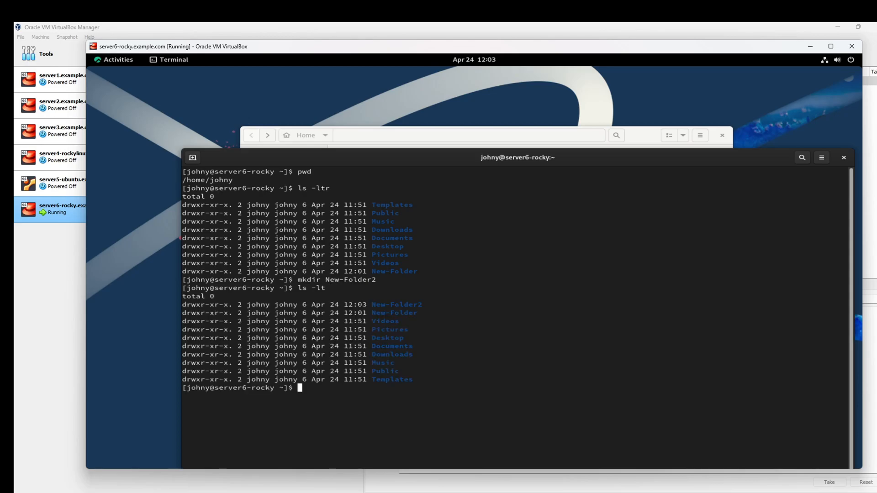
left_click_drag(439, 303, 336, 304)
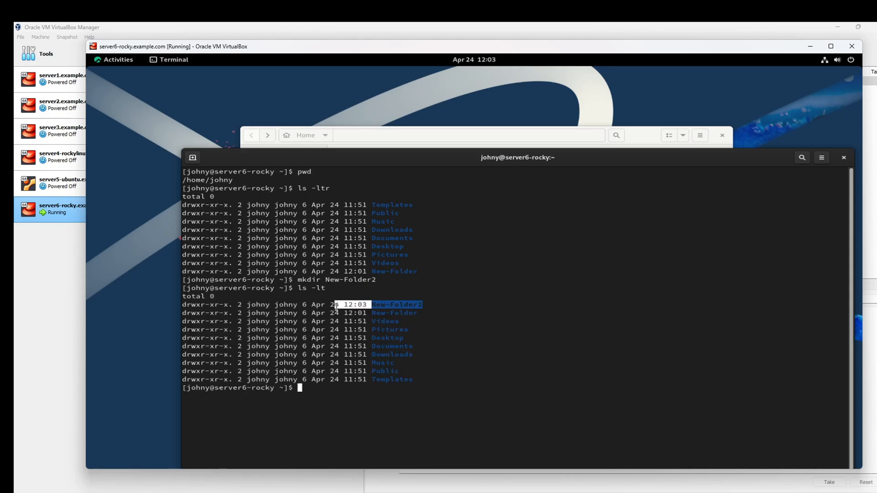
left_click(433, 305)
left_click_drag(433, 304, 351, 304)
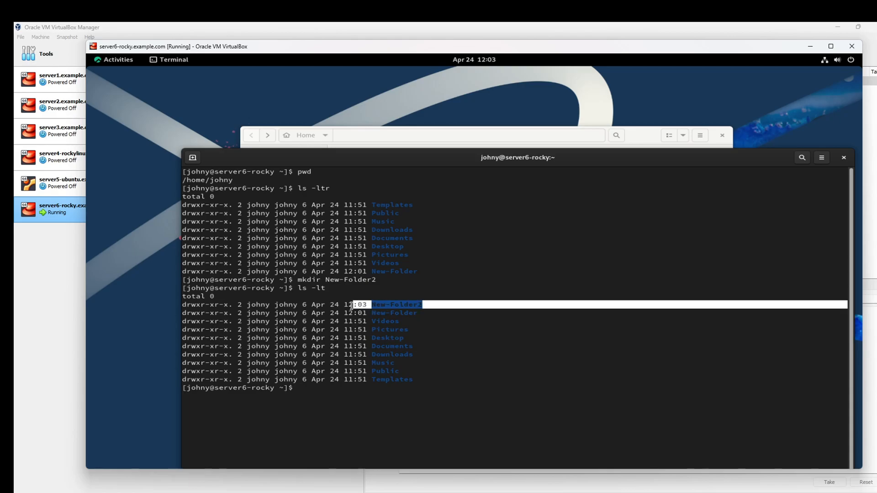
left_click(378, 304)
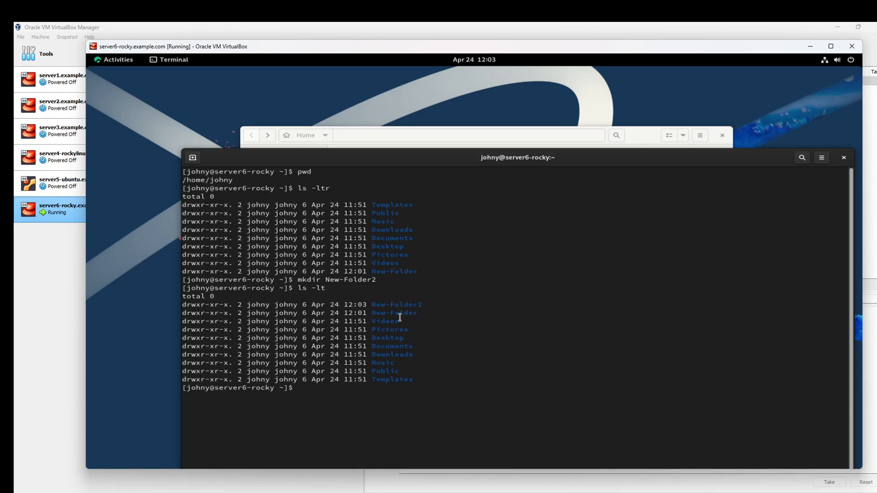
left_click_drag(384, 314, 393, 314)
left_click(423, 316)
Step: Run mkdir New Folder 3 unquoted, then clear the screen and list folders with ls -ltr
type("mkdir New Folder 3")
key("Return")
type("ls -ltr")
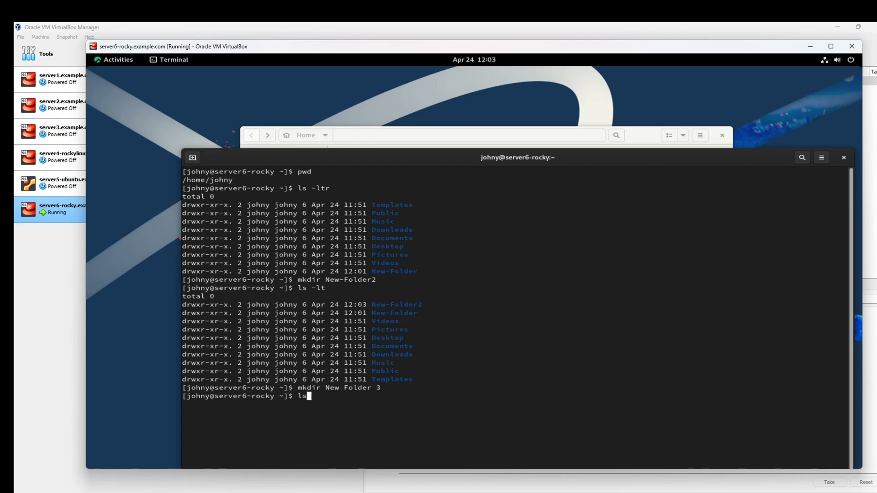
key("ctrl+l")
key("Return")
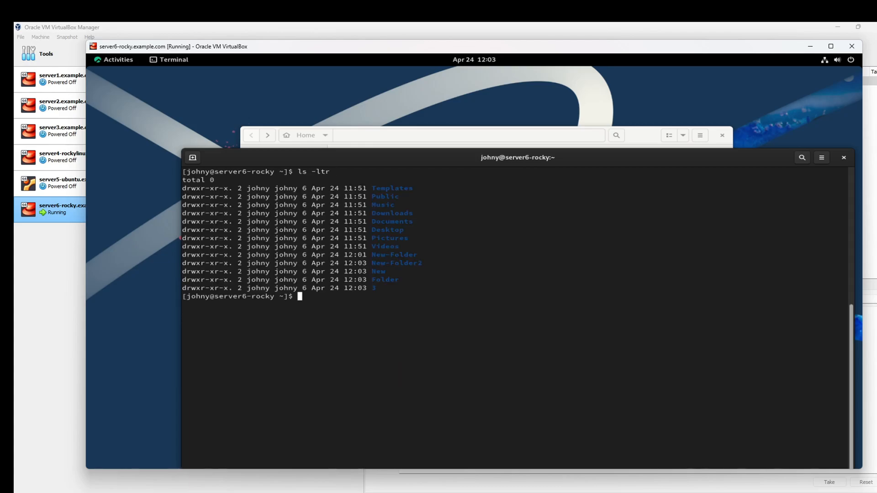
Step: Run mkdir New\ Folder\ 3 with escaped spaces to make one folder, then clear the screen
double_click(373, 271)
left_click(385, 279)
left_click_drag(377, 279, 402, 292)
left_click(394, 289)
type("mkdir")
type("New\\")
type("Folder\\")
type("3")
key("Return")
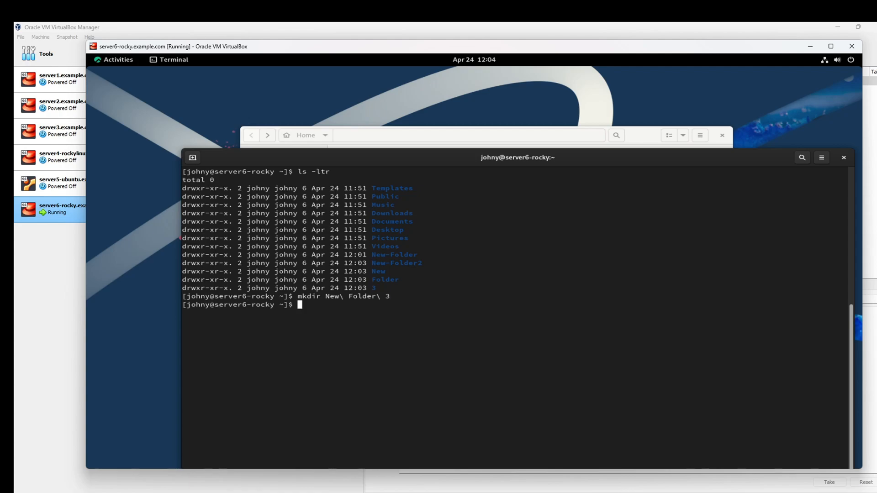
type("ls -ltr")
key("ctrl+l")
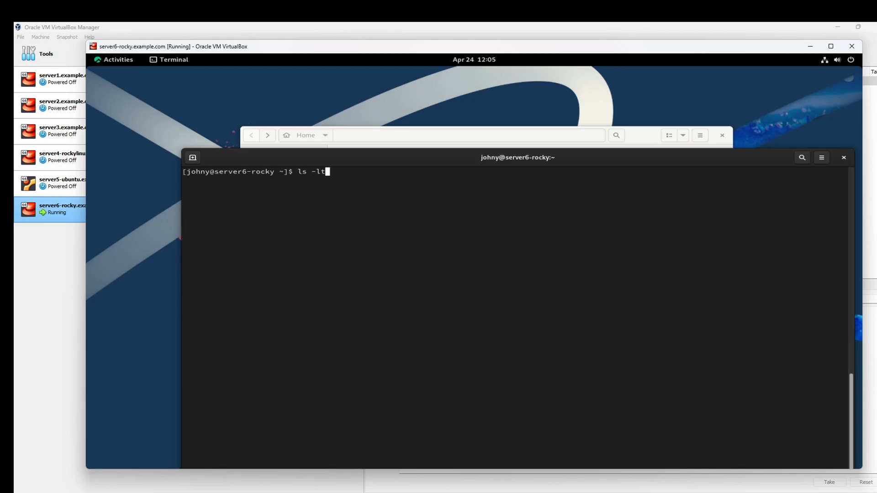
Step: List home folders with ls -ltr and examine how the quoted 'New Folder 3' name appears
key("Return")
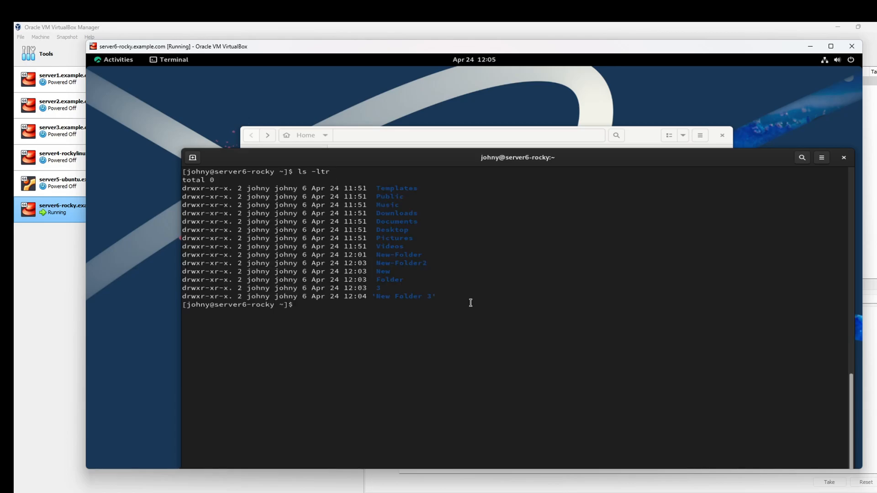
mouse_move(437, 297)
left_mouse_down()
mouse_move(373, 297)
mouse_move(432, 296)
left_mouse_up()
left_click(382, 302)
left_click(443, 304)
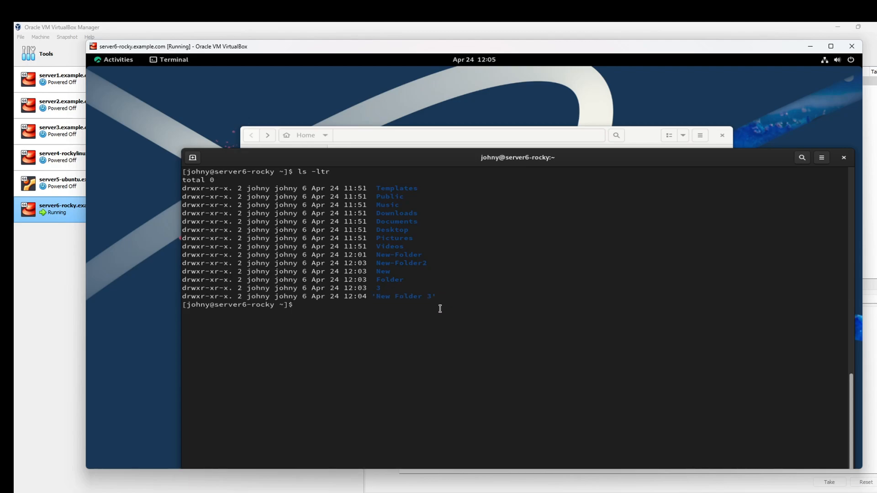
left_click_drag(389, 296, 394, 296)
left_click(416, 297)
left_click_drag(371, 296, 375, 296)
left_click(412, 304)
Step: Change into New Folder 3 using cd New\ Fol with Tab completion
type("cd New")
key("Tab")
key("Tab")
key("Tab")
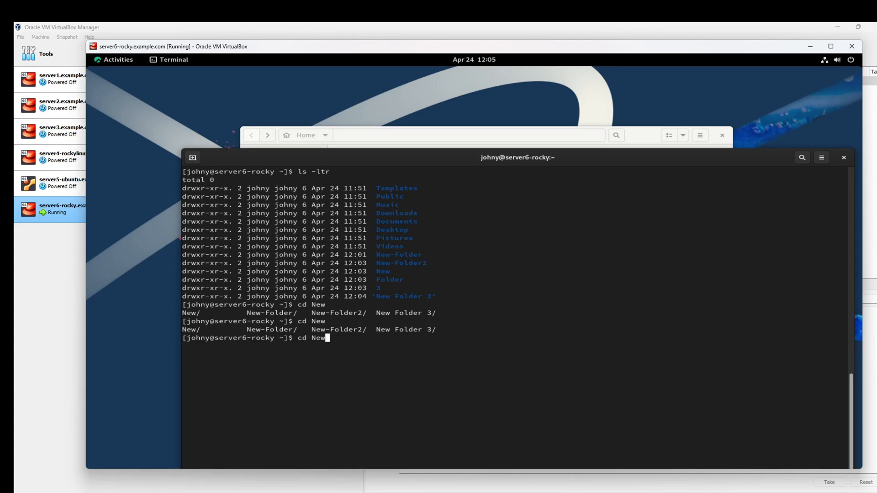
left_click_drag(252, 330, 283, 330)
double_click(334, 329)
mouse_move(382, 330)
left_mouse_down()
mouse_move(421, 329)
mouse_move(384, 329)
left_mouse_up()
type("\\ Fol")
key("Tab")
key("BackSpace")
key("BackSpace")
key("BackSpace")
key("BackSpace")
key("BackSpace")
key("BackSpace")
key("BackSpace")
key("BackSpace")
key("BackSpace")
key("Tab")
key("Return")
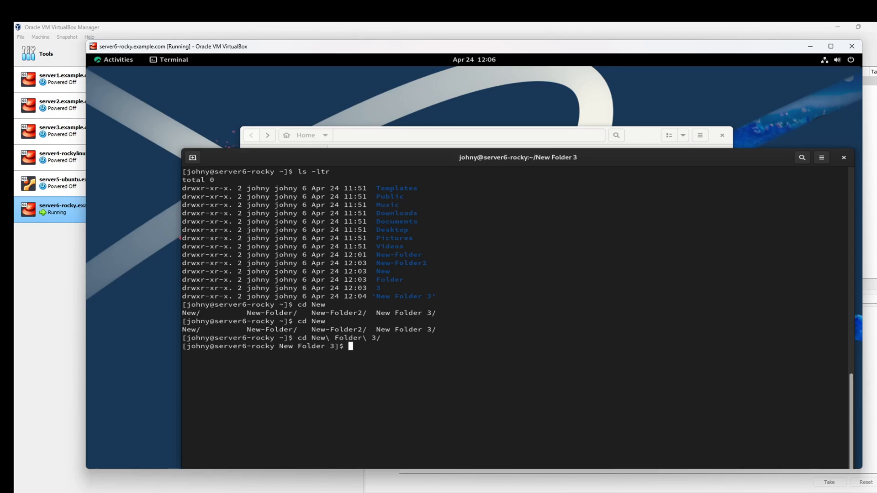
Step: Run pwd and ls -ltr to confirm the path and that New Folder 3 is empty, then clear the screen
type("pwd")
key("Return")
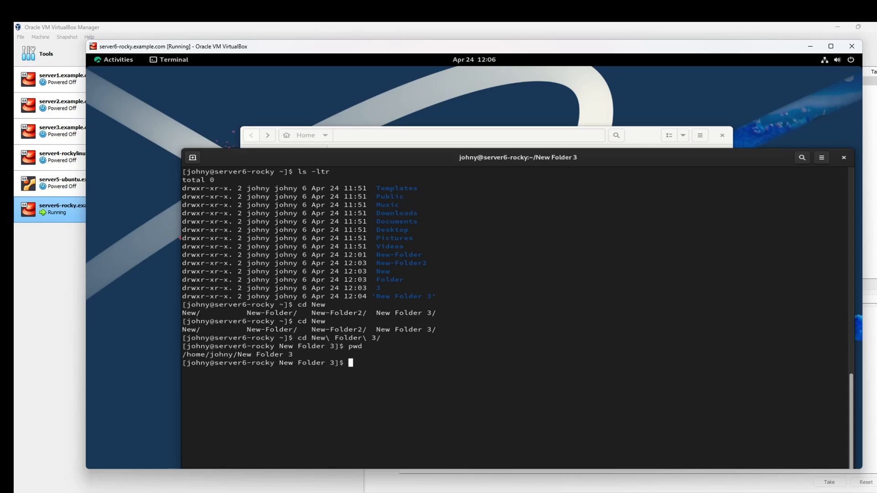
type("ls -ltr")
key("Return")
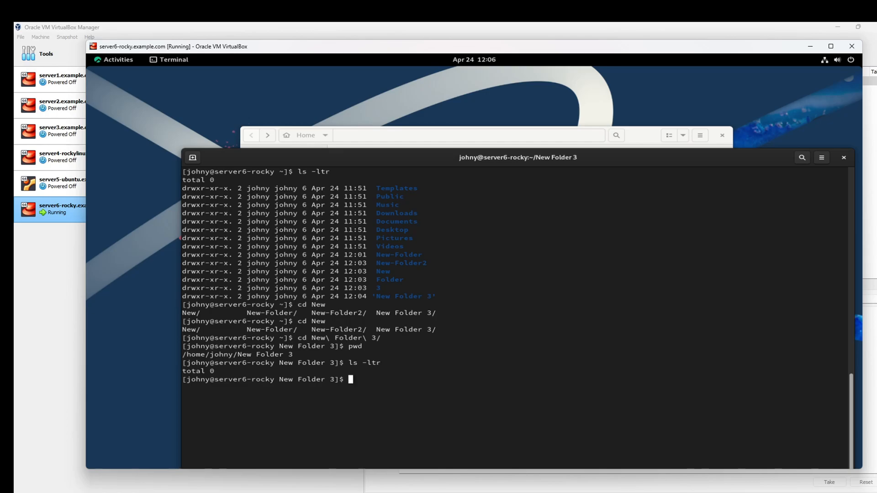
key("ctrl+l")
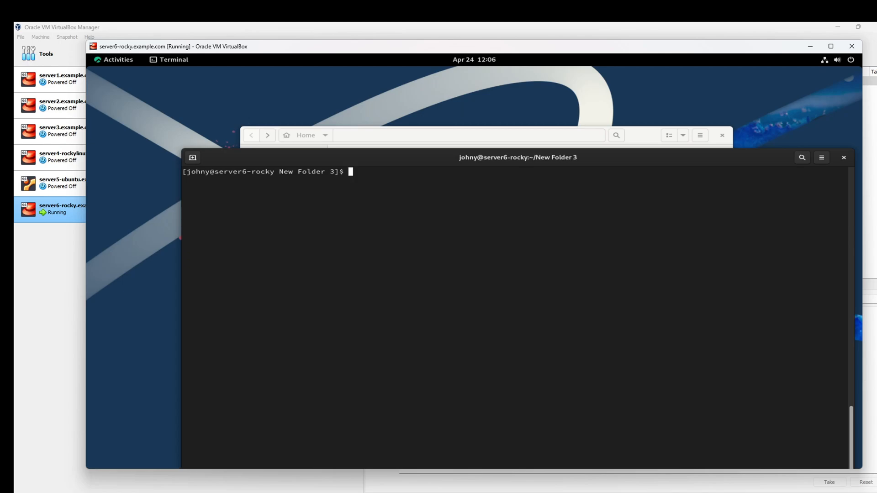
Step: Create empty files newfile and Newfile with touch, then list both with ls -l
type("touch")
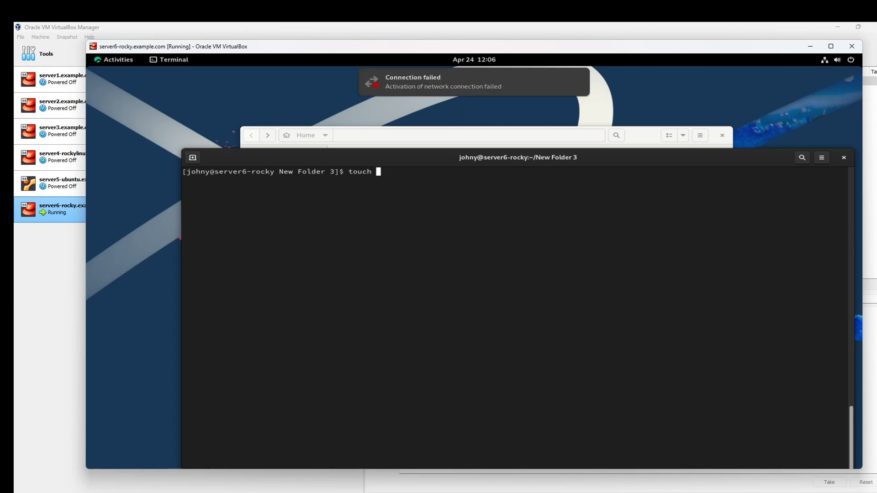
type(" newfile")
key("Return")
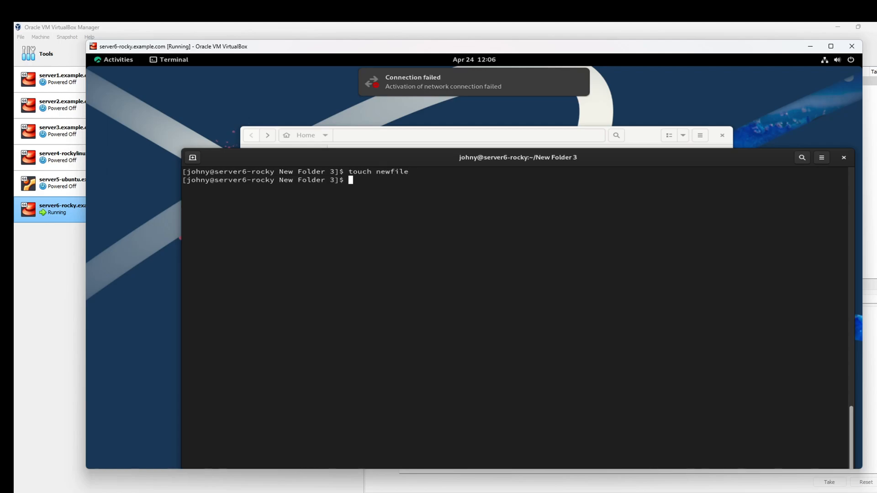
type("touch Newfile")
key("Return")
type("ls -l")
key("Return")
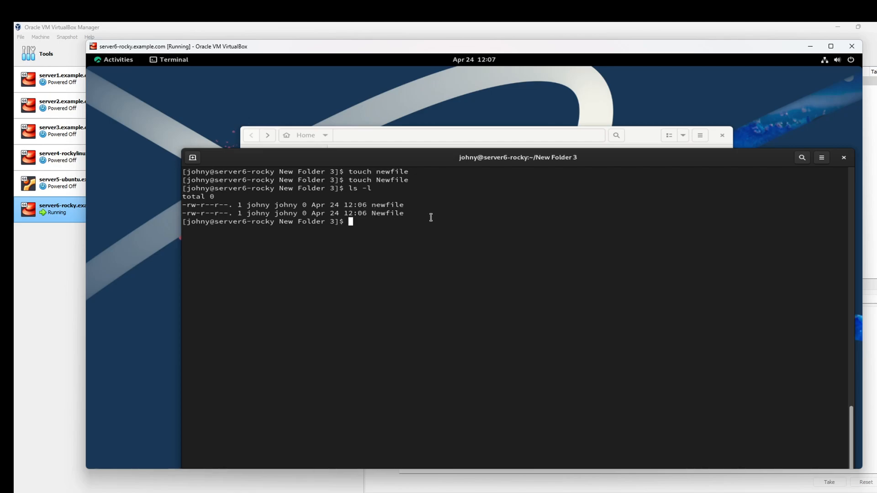
left_click_drag(422, 156, 373, 99)
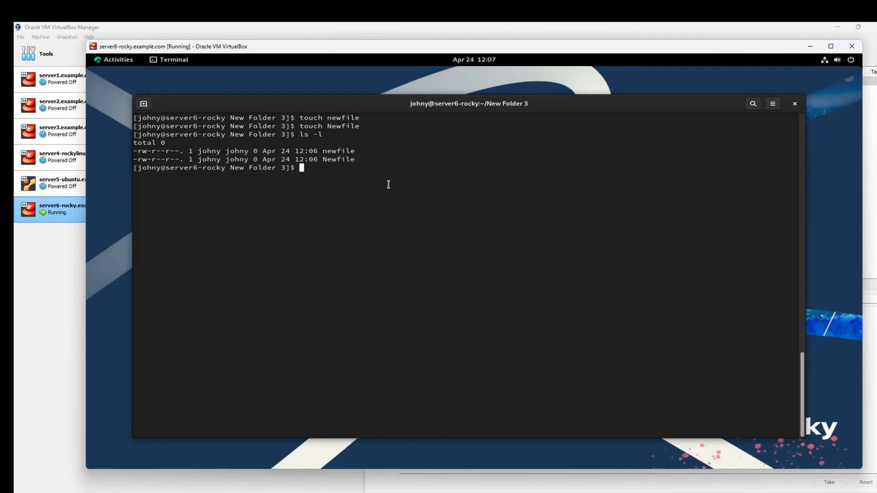
Step: Close the guest's Terminal and Files windows
left_click_drag(328, 136, 302, 134)
left_click(339, 168)
left_click(796, 105)
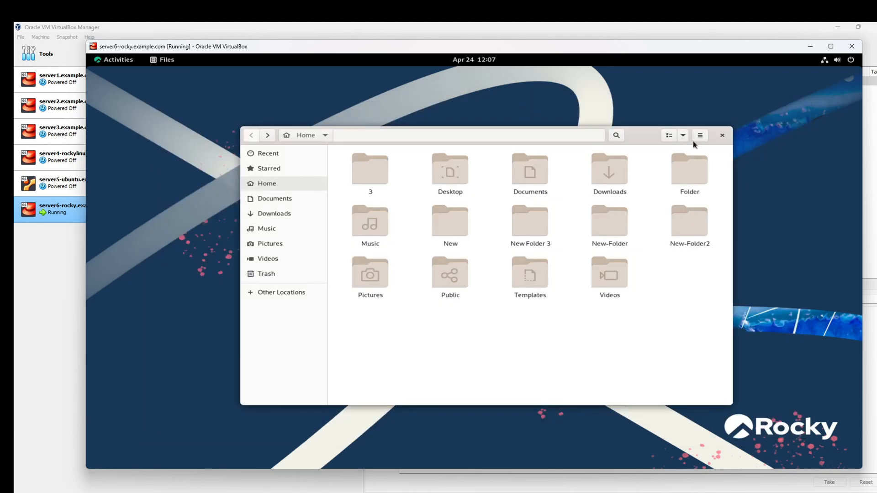
left_click(721, 136)
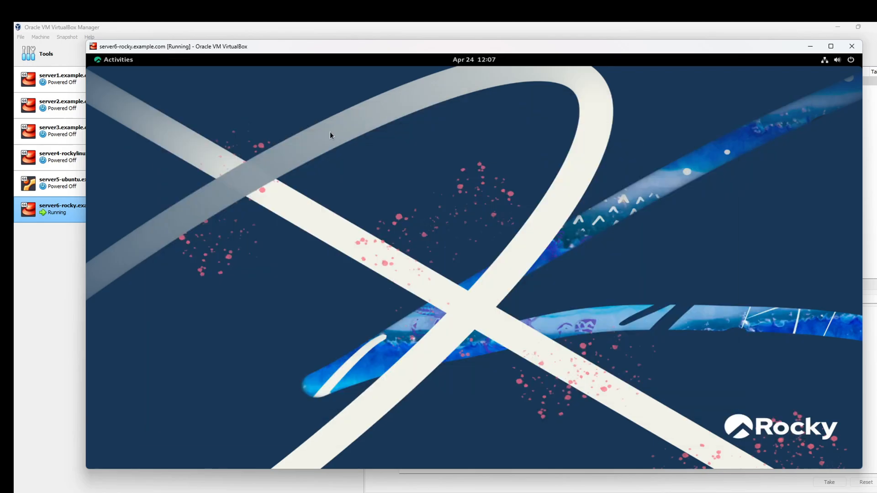
Step: In the Activities overview, search 'terminal', clear it, then search 'setting'
left_click(119, 60)
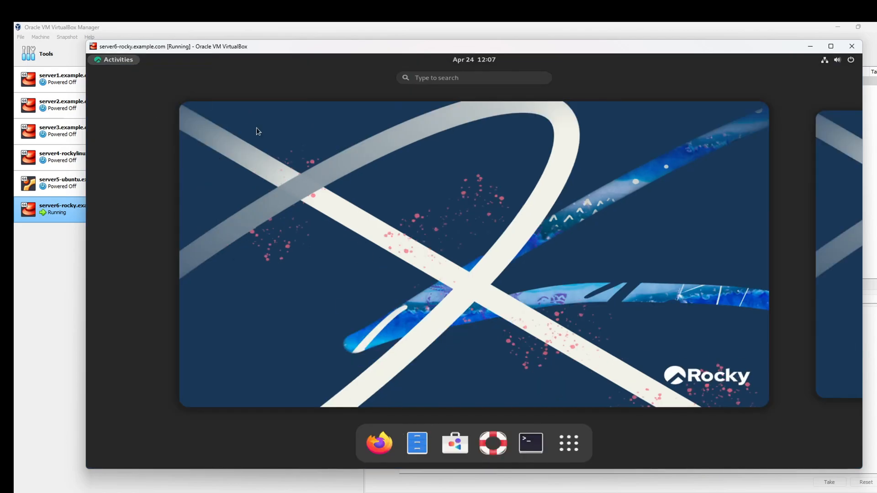
left_click(340, 183)
key("super")
key("super")
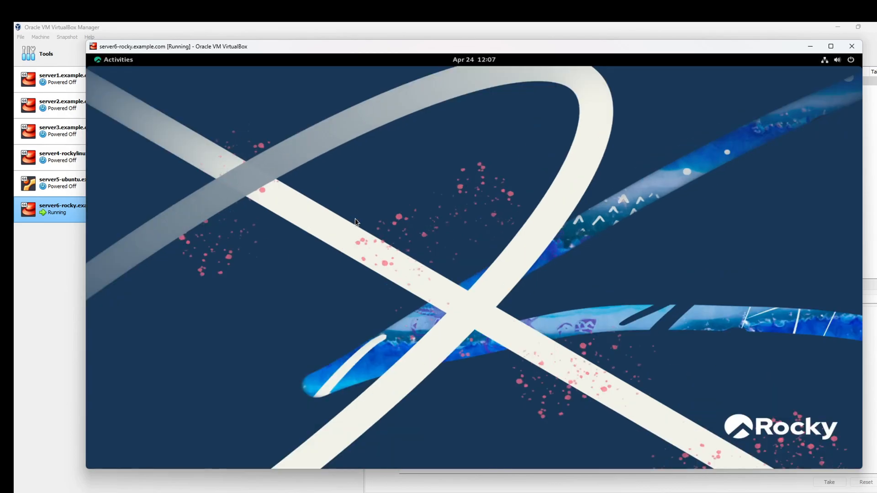
key("super")
key("super")
key("super")
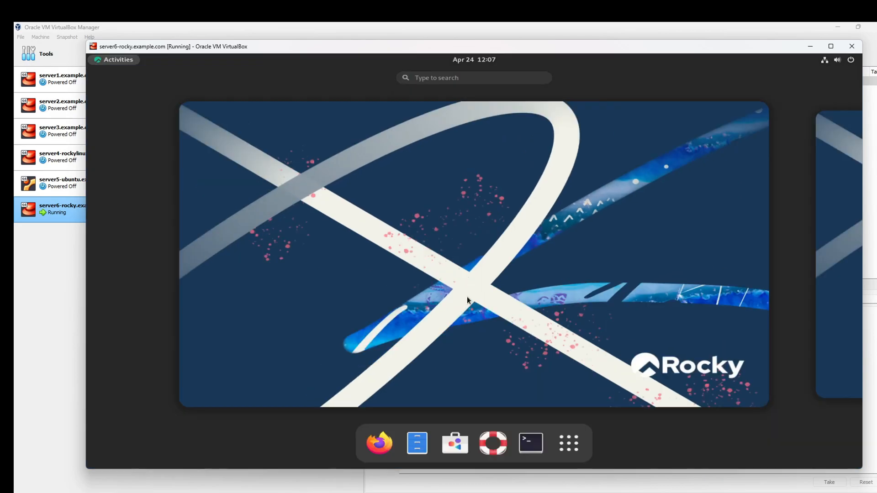
type("terminal")
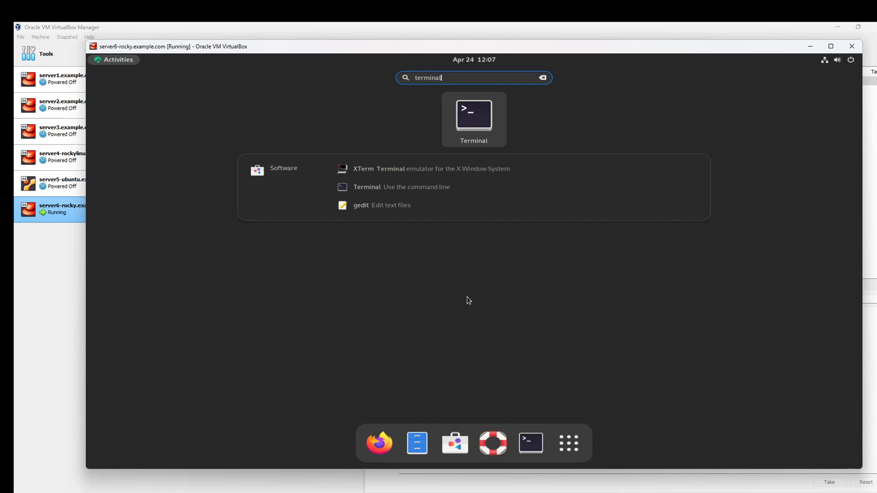
key("ctrl+a")
key("BackSpace")
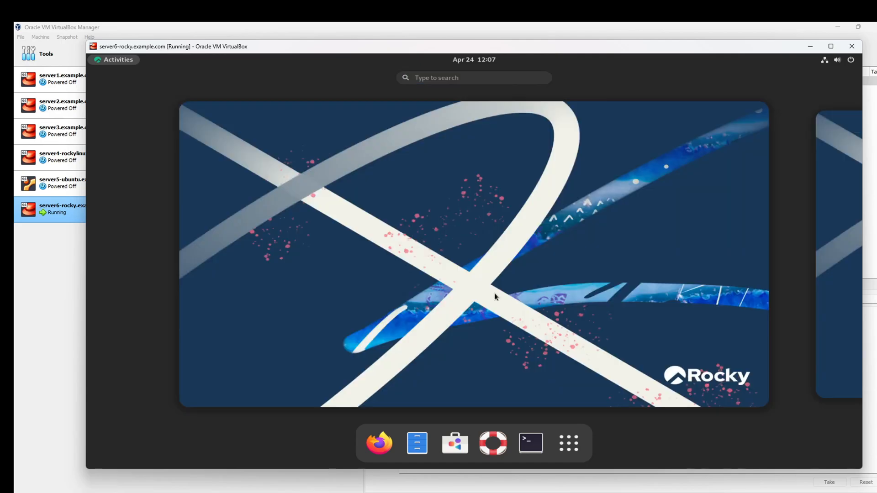
type("setting")
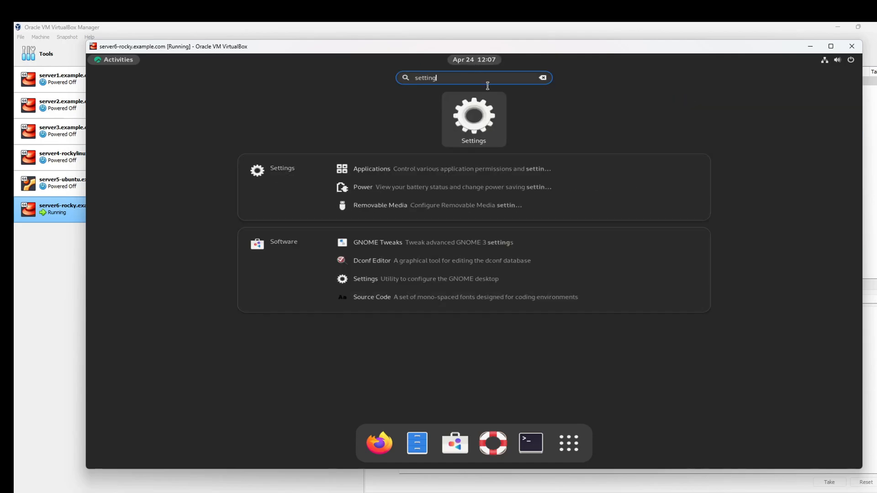
Step: Browse the Mouse & Touchpad, Keyboard, Power and Network settings pages, then close Settings
left_click(474, 121)
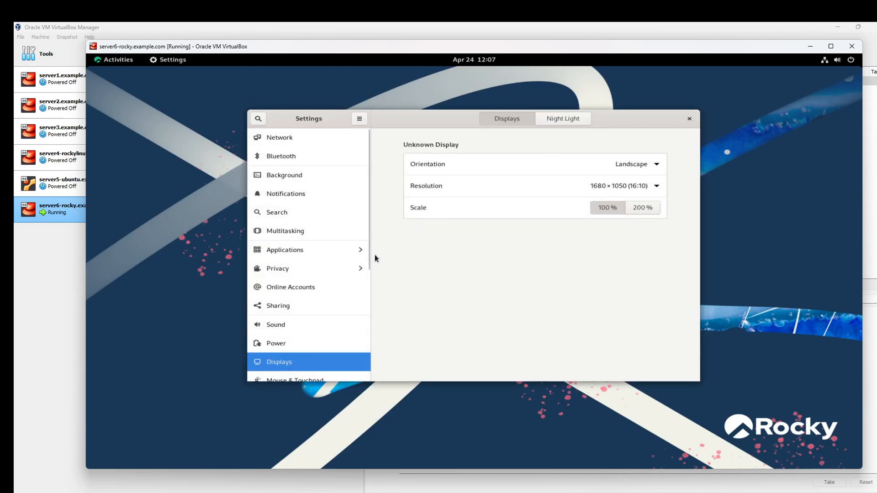
scroll(325, 283, "down", 3)
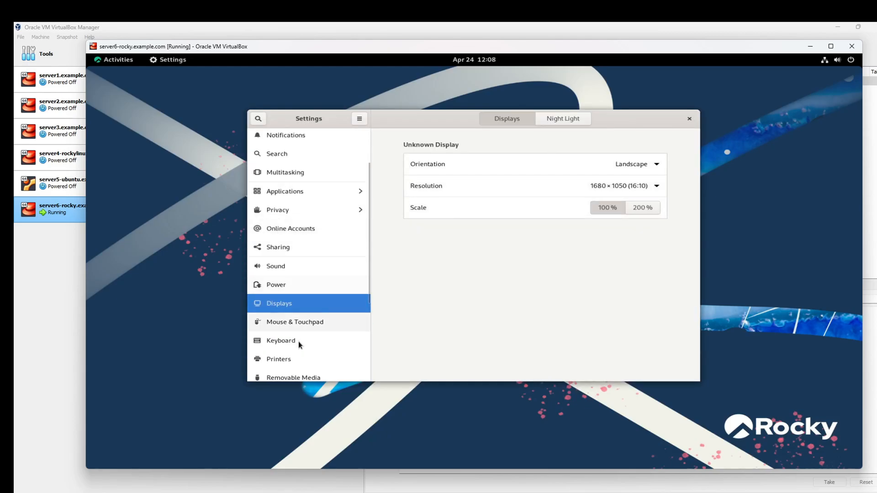
left_click(319, 322)
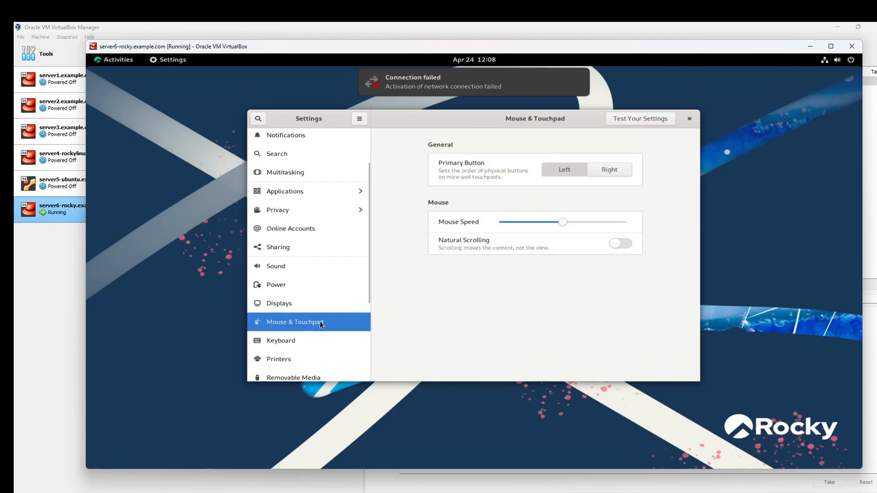
left_click(281, 340)
left_click(314, 284)
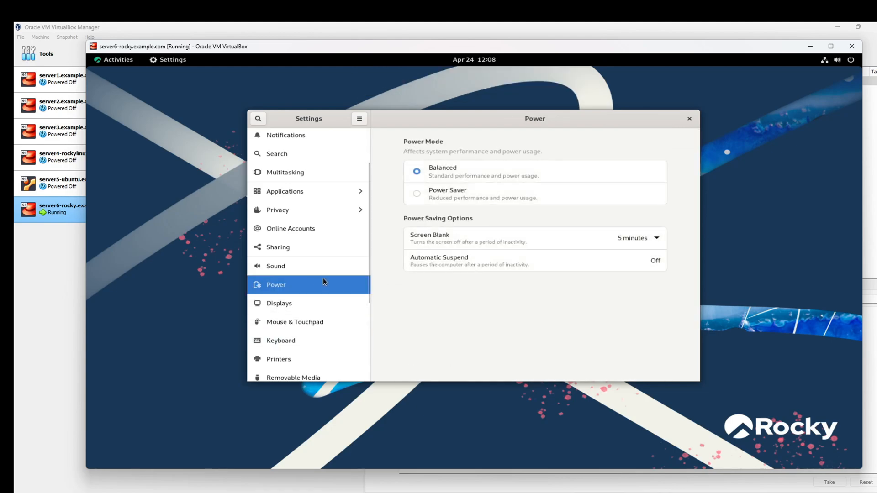
scroll(325, 259, "up", 3)
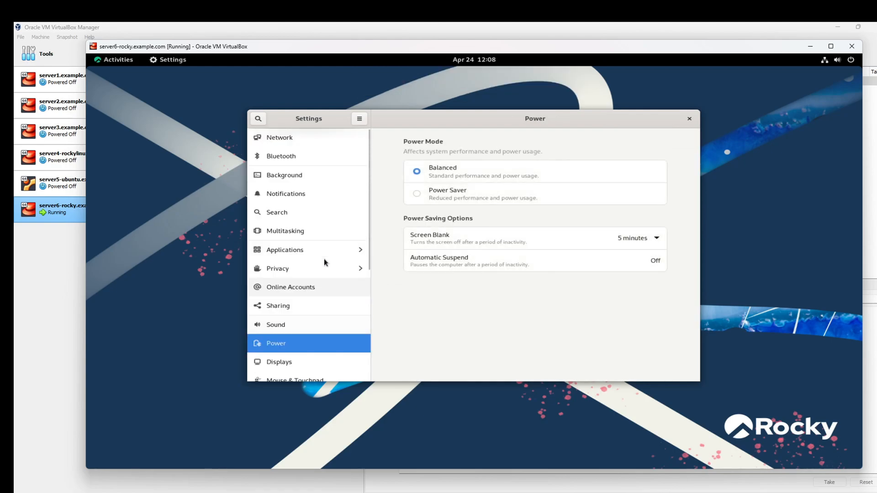
left_click(300, 145)
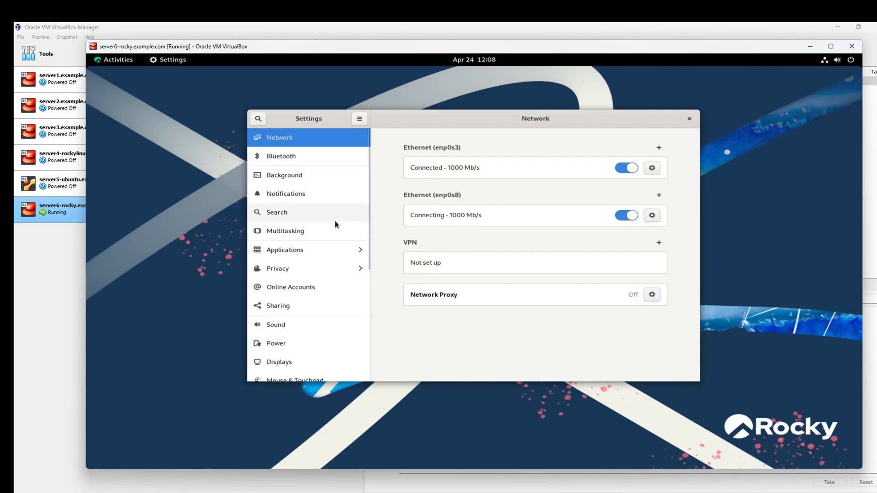
left_click(690, 118)
key("super")
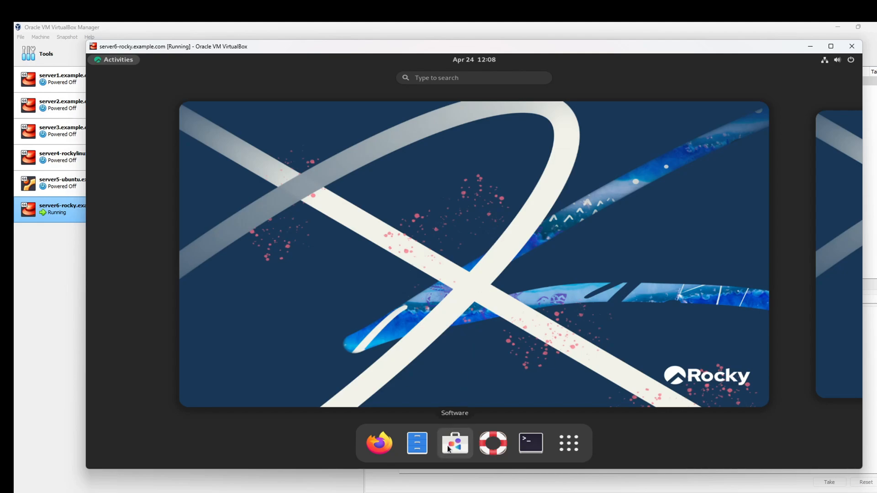
Step: Launch Software via 'soft', dismiss the Connection failed notice, and leave the welcome screen
type("soft")
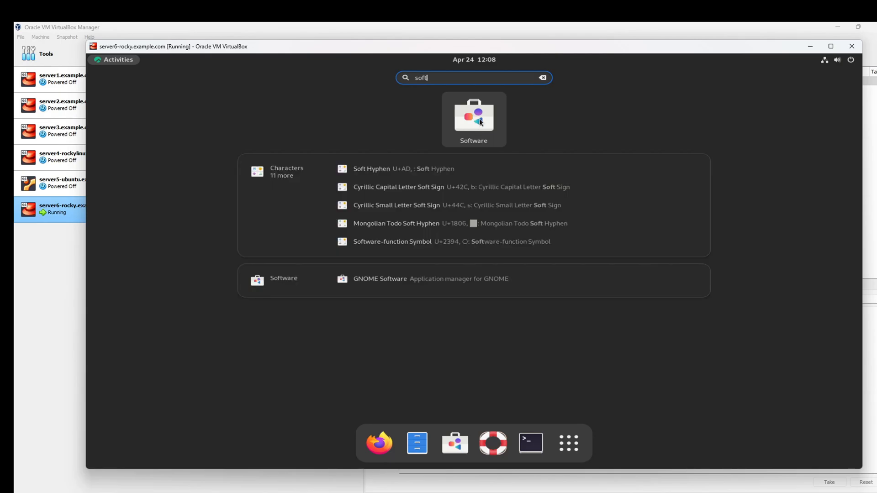
left_click(479, 120)
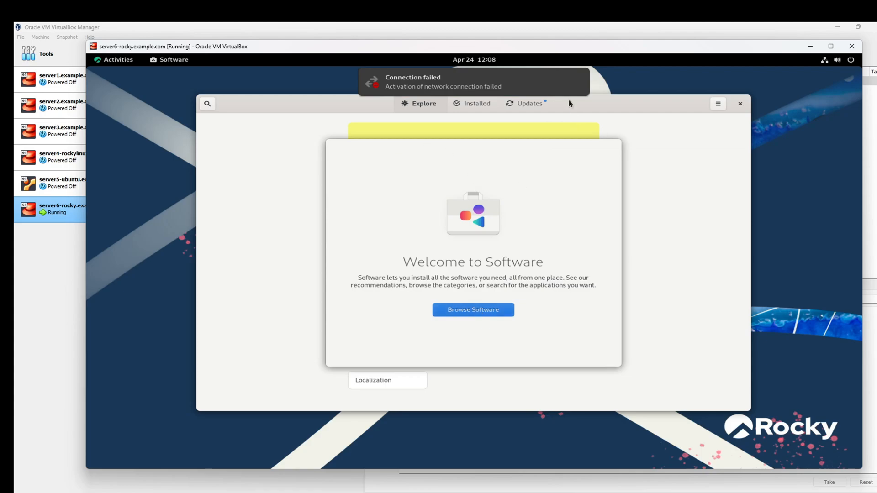
left_click(579, 78)
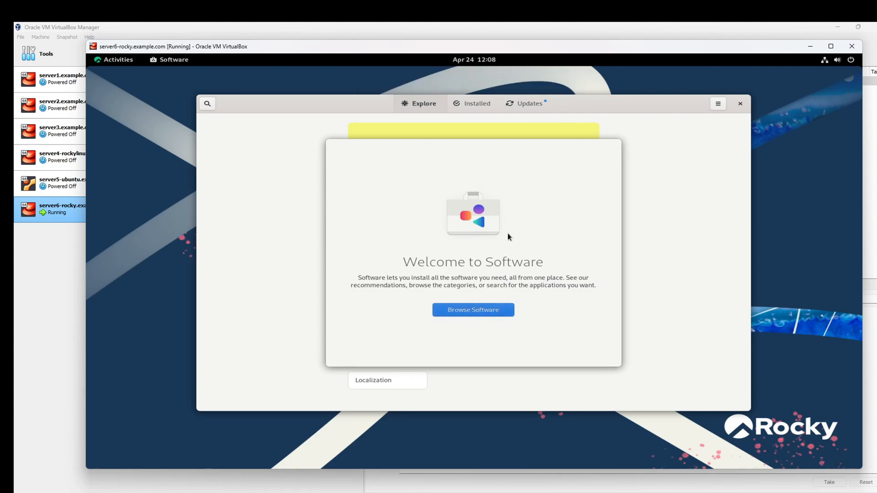
left_click(483, 311)
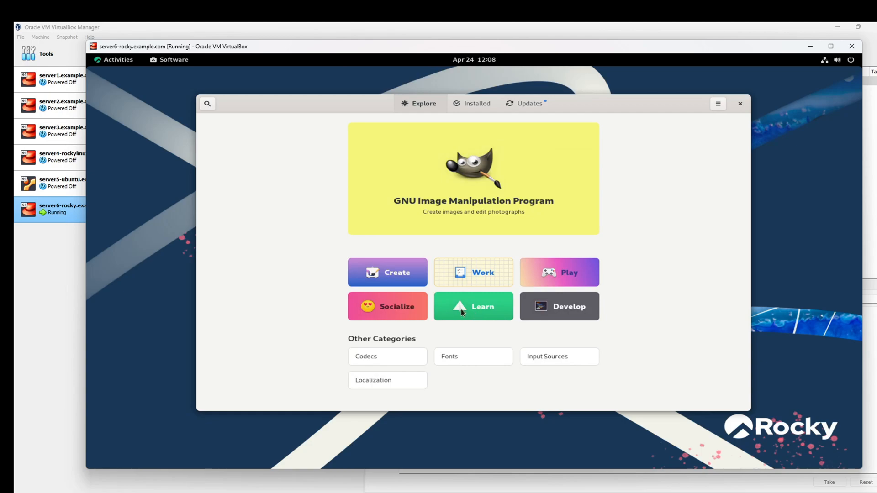
Step: Browse the Play and Create categories and cycle the featured banner to Cheese
left_click(554, 276)
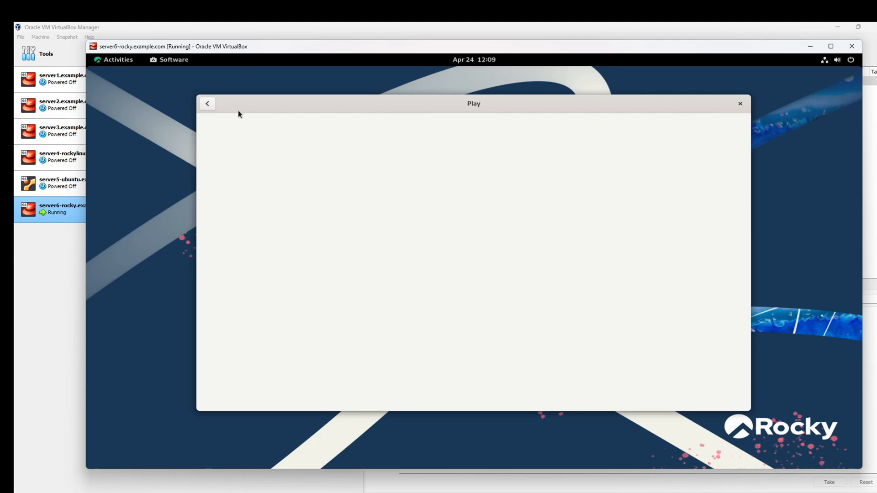
left_click(210, 102)
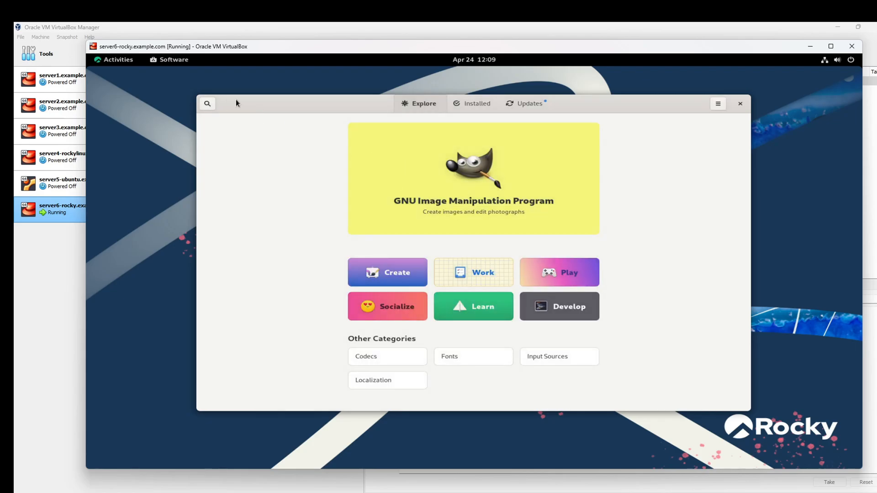
left_click(383, 270)
scroll(521, 239, "down", 1)
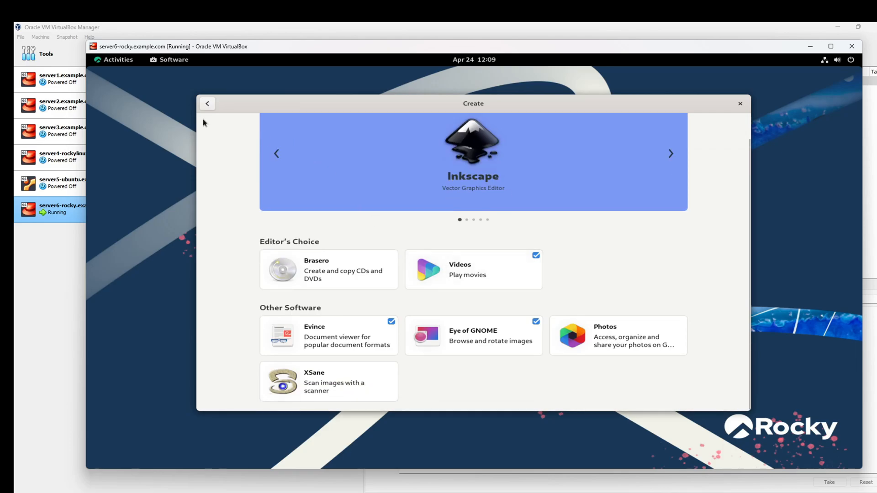
left_click(207, 104)
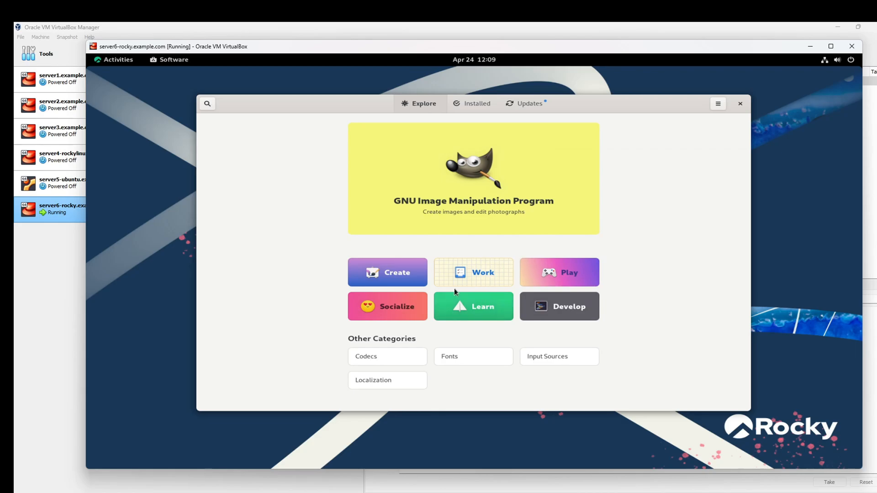
left_click(404, 272)
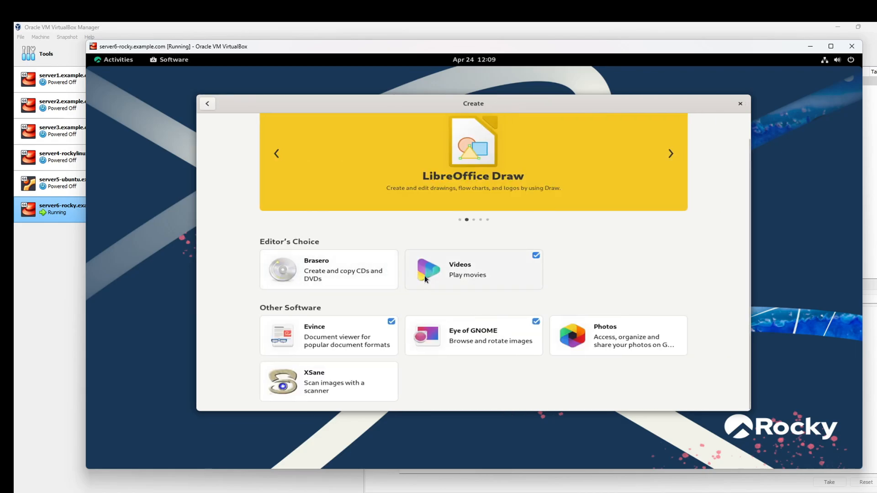
left_click(671, 154)
left_click(671, 153)
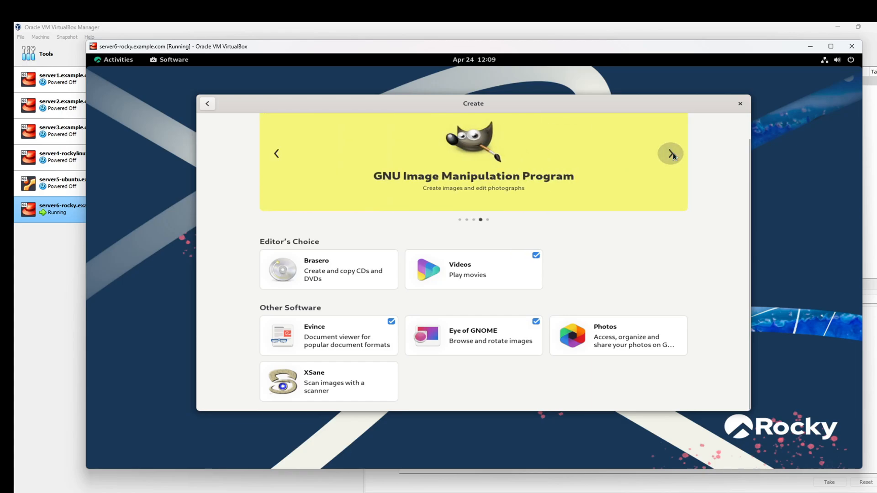
left_click(670, 153)
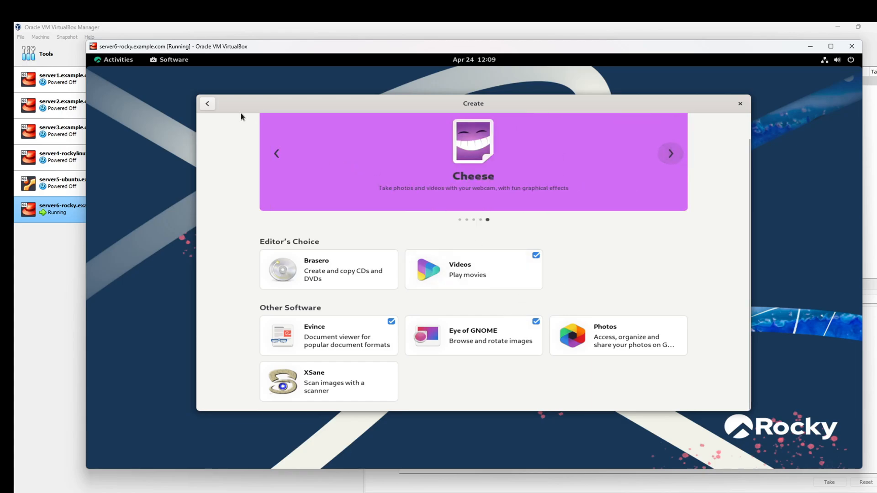
left_click(206, 105)
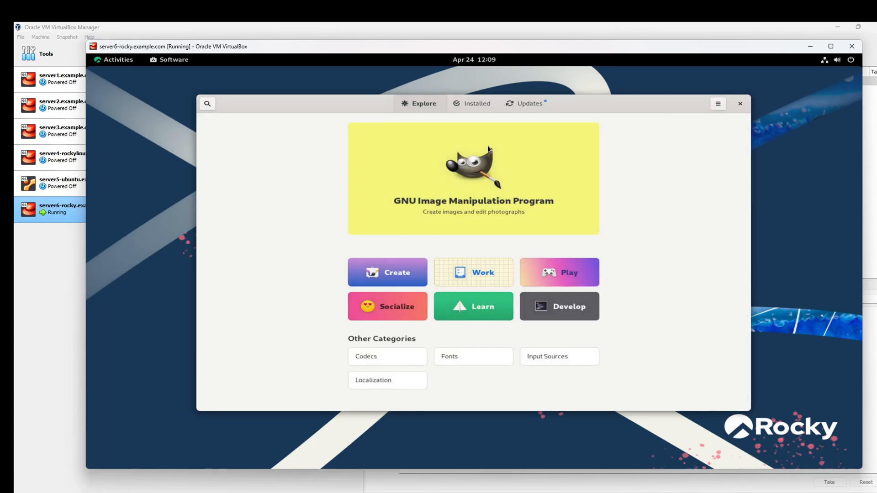
Step: Scroll the installed apps list, then view Updates: OS Updates, Firefox, Cockpit, GStreamer codecs
left_click(477, 106)
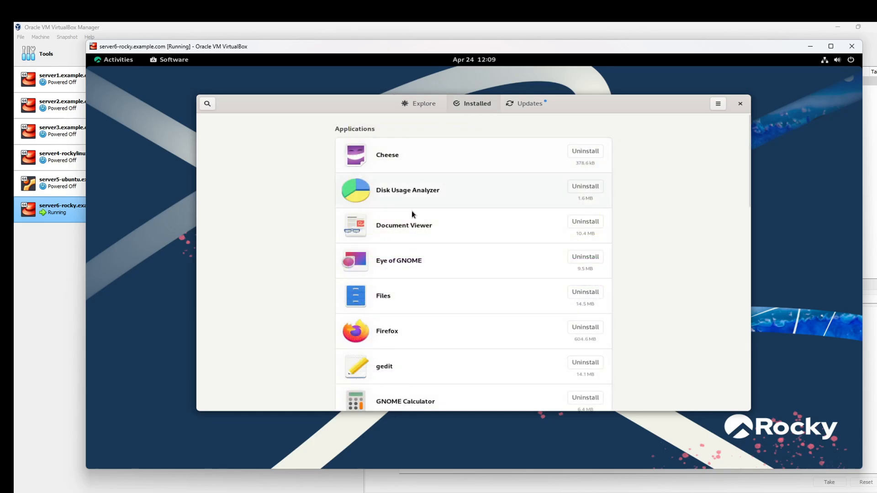
scroll(497, 245, "down", 6)
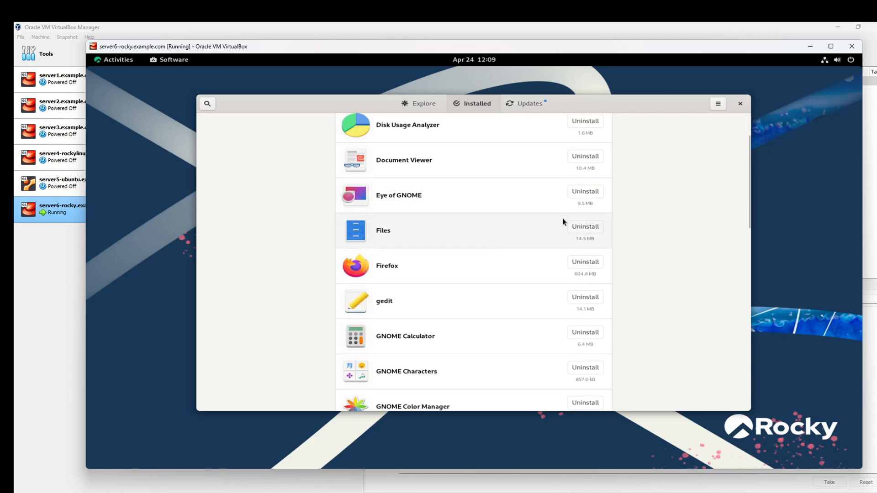
scroll(454, 219, "up", 6)
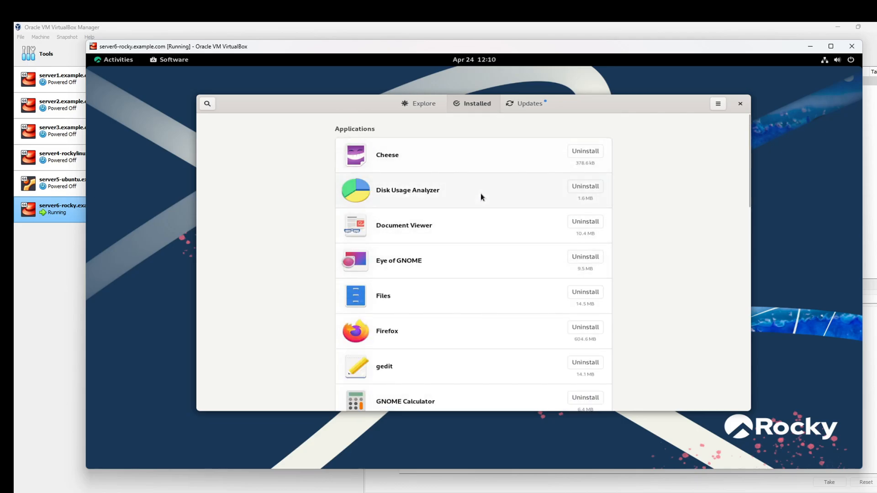
scroll(494, 229, "down", 4)
scroll(494, 281, "down", 7)
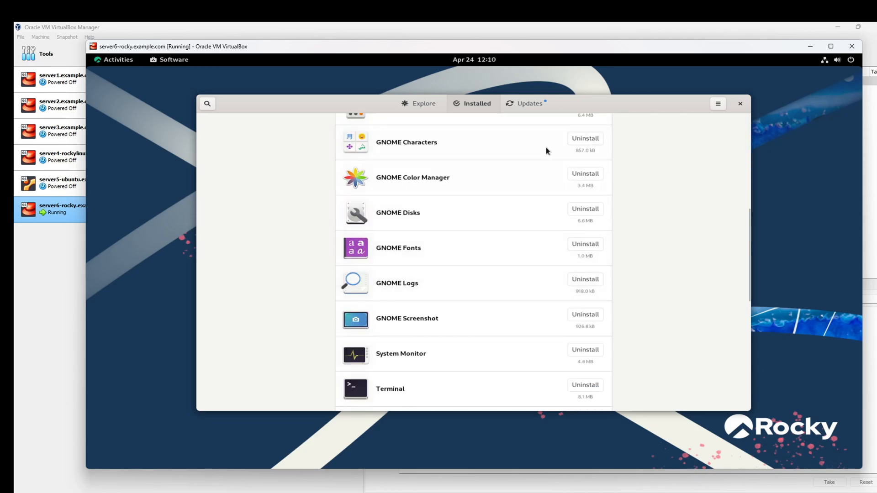
left_click(529, 105)
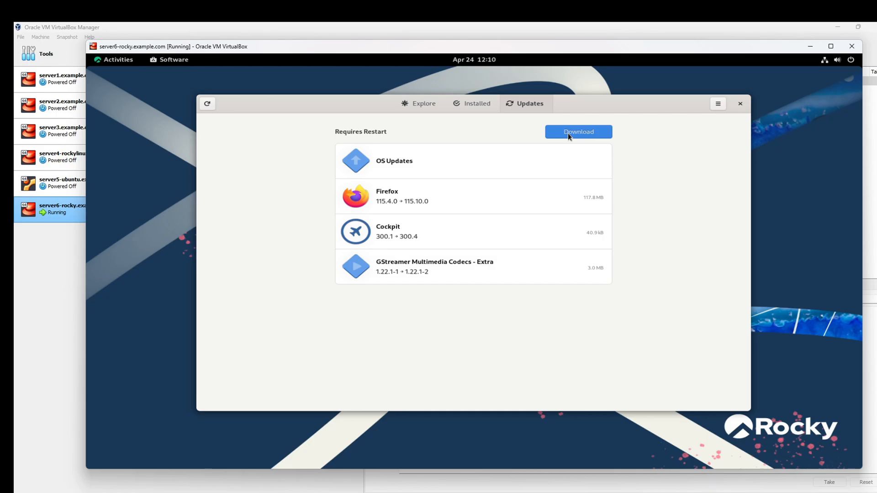
Step: Close GNOME Software and launch Terminal from the Activities dash
left_click(740, 104)
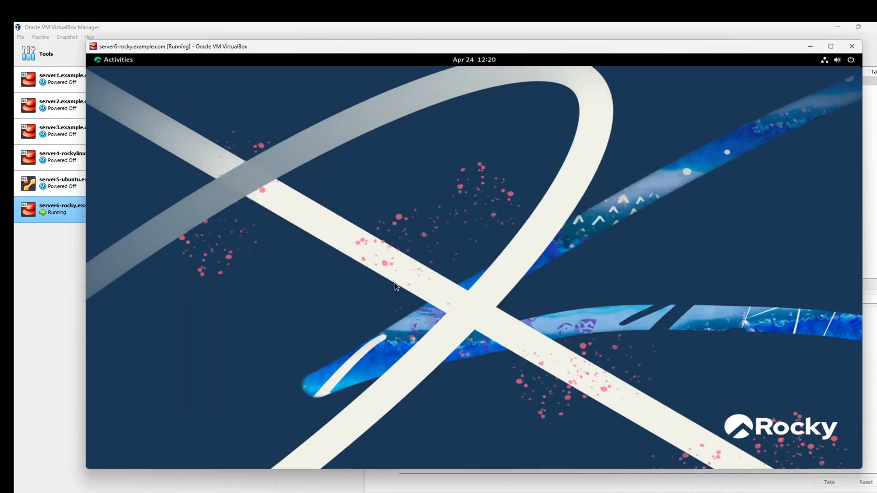
key("super")
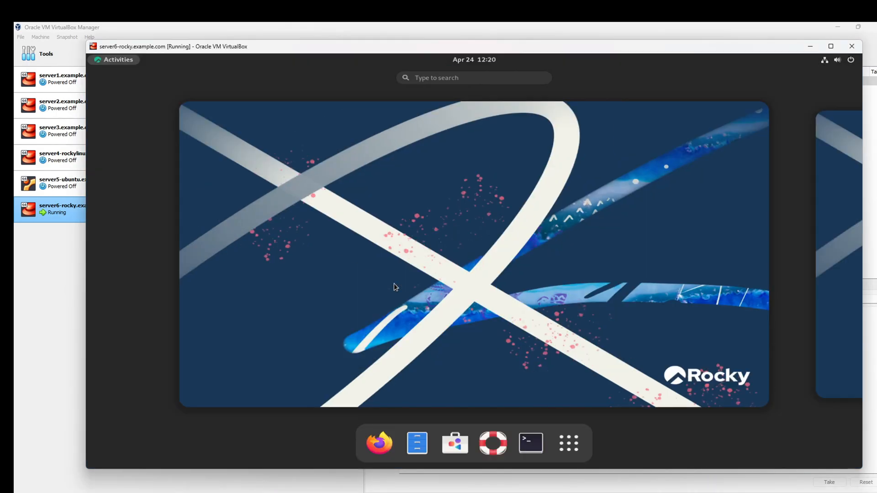
key("super")
key("super")
left_click(530, 443)
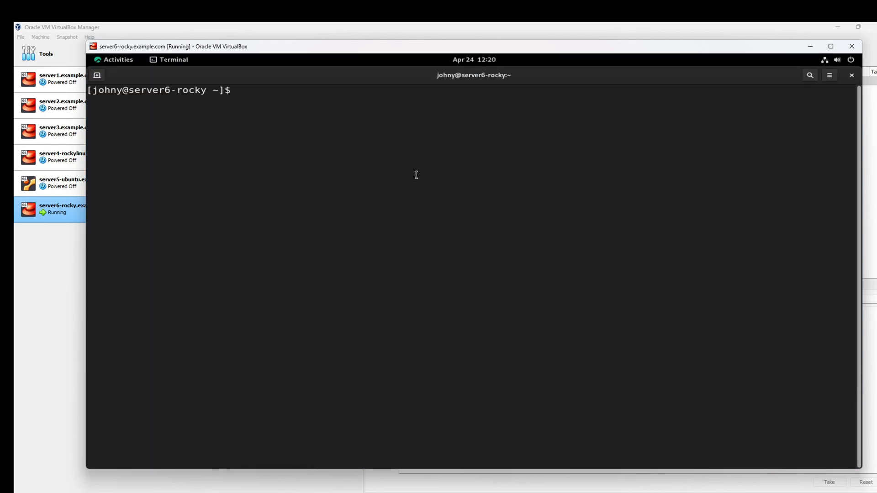
Step: Type 'sudo dnf update' and highlight its sudo, dnf and update parts in turn
type("sudo dnf update")
left_click_drag(269, 90, 284, 90)
left_click(289, 99)
left_click_drag(293, 90, 321, 90)
left_click(348, 104)
left_click_drag(237, 90, 258, 91)
left_click(326, 95)
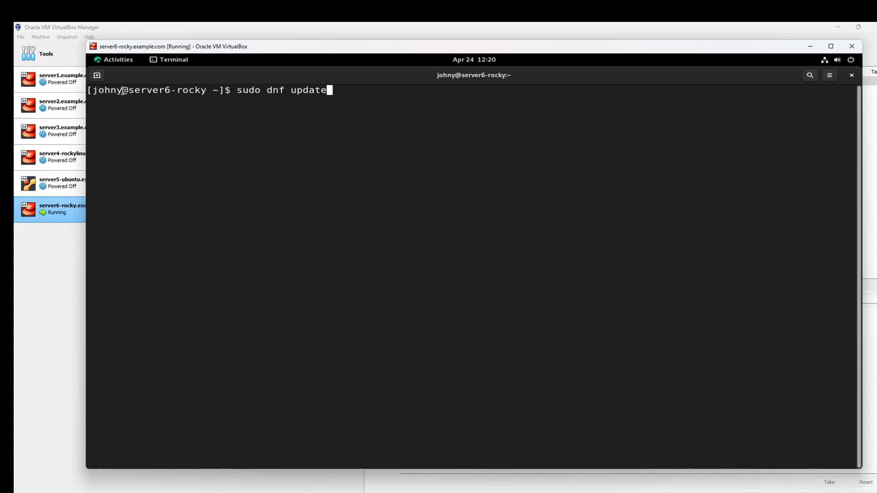
left_click_drag(123, 90, 99, 91)
left_click_drag(272, 88, 356, 97)
left_click(357, 97)
left_click_drag(266, 89, 357, 101)
left_click(357, 101)
Step: Run the command and enter the account password; sudo refuses because the user isn't in sudoers
key("Return")
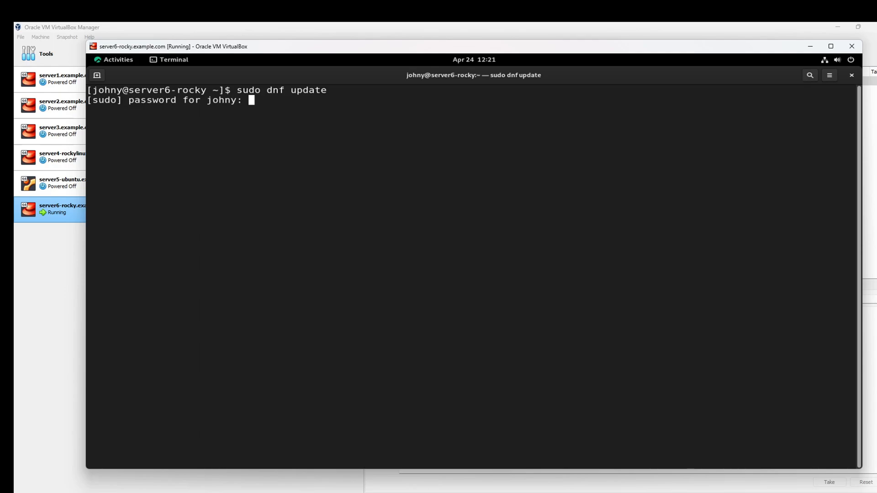
key("Return")
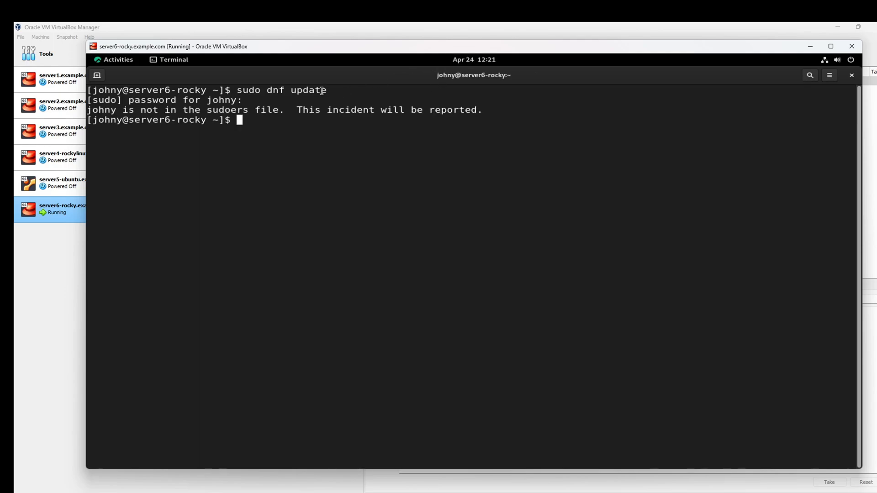
left_click_drag(99, 109, 453, 113)
left_click(334, 122)
left_click(419, 148)
Step: Clear the screen and switch to root with 'su root', entering the root password
key("ctrl+l")
type("s")
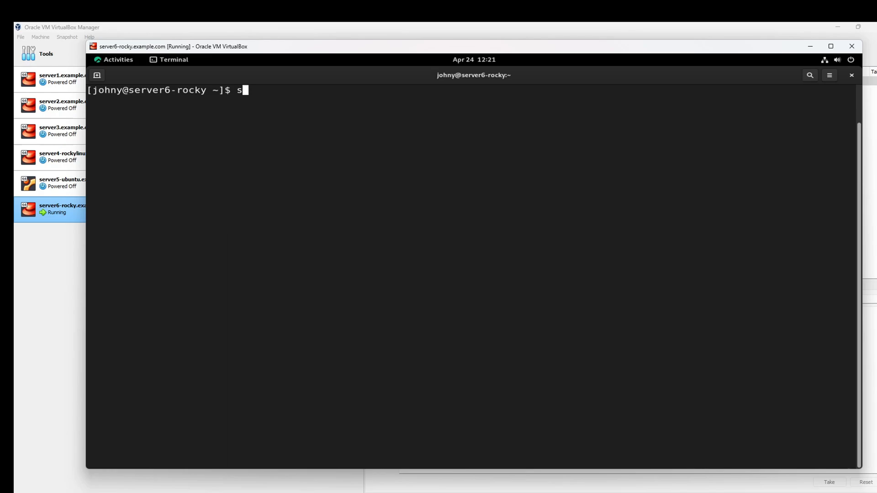
type("u root")
key("Return")
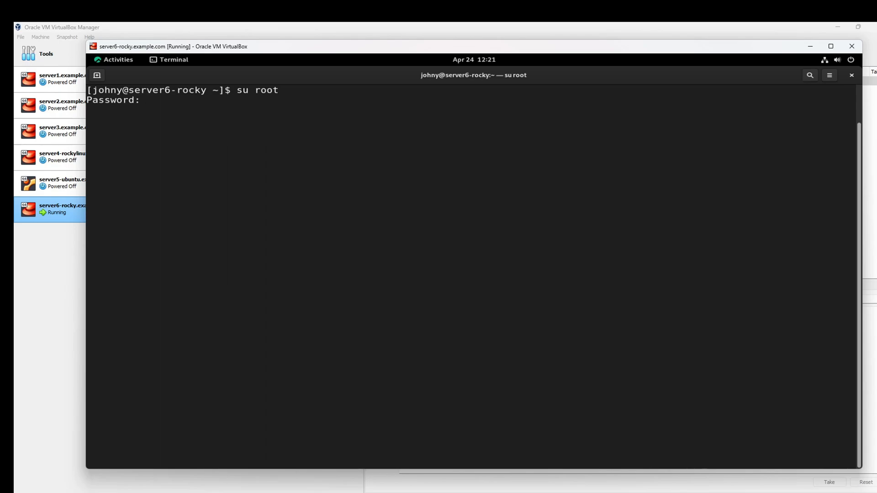
key("Return")
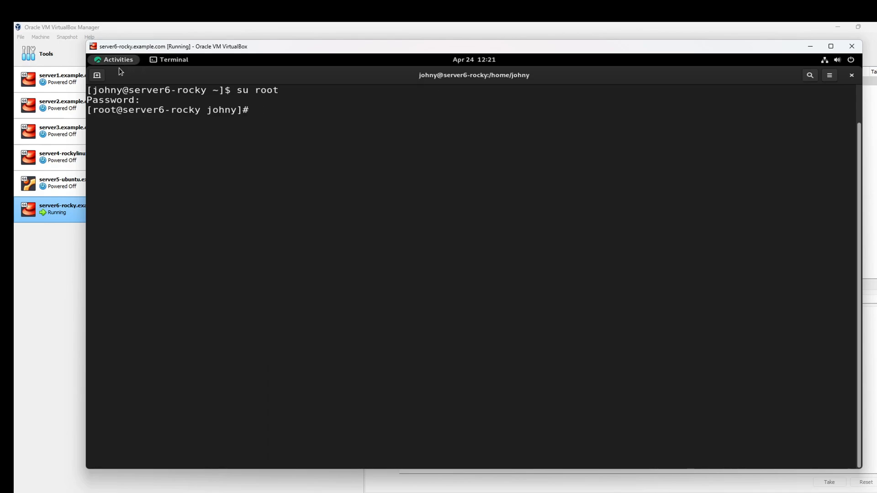
left_click_drag(121, 90, 95, 90)
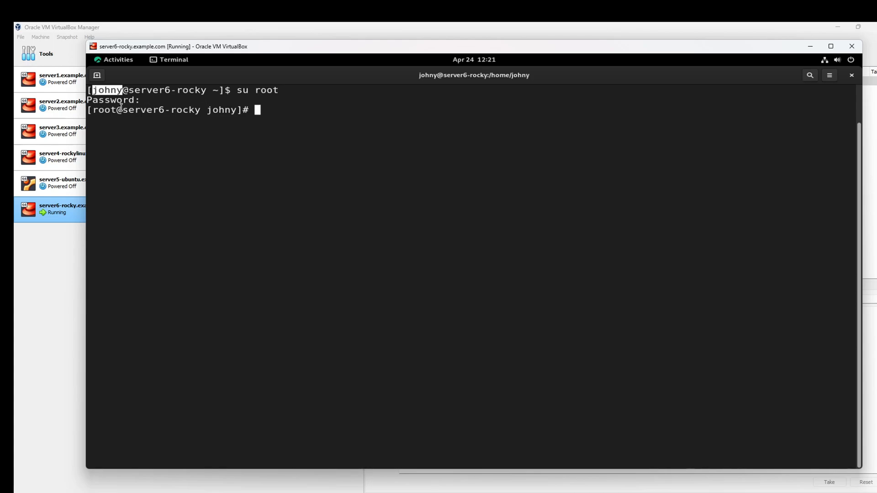
left_click_drag(118, 109, 93, 110)
left_click(216, 123)
left_click_drag(208, 110, 239, 111)
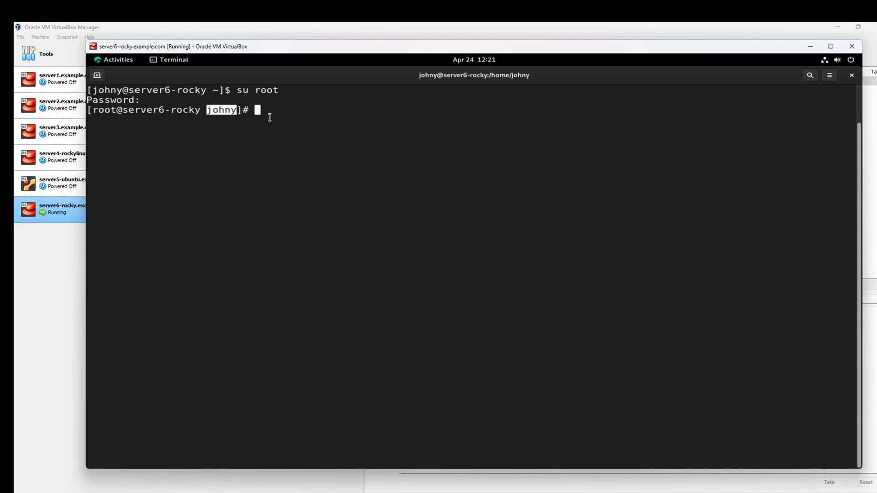
left_click(301, 115)
Step: Check the shell with pwd and whoami, confirming it runs as root
type("pwd")
key("Return")
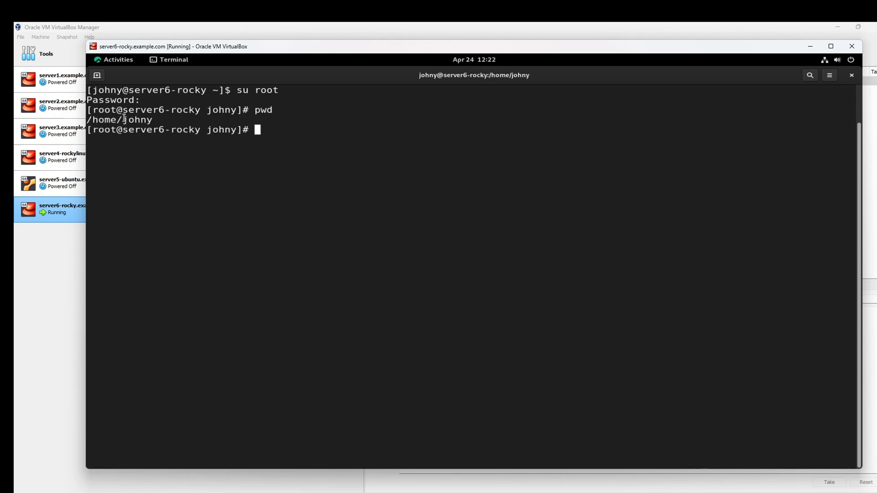
left_click_drag(98, 121, 145, 121)
left_click(233, 124)
left_click_drag(205, 129, 230, 130)
left_click(357, 151)
type("whoami")
key("Return")
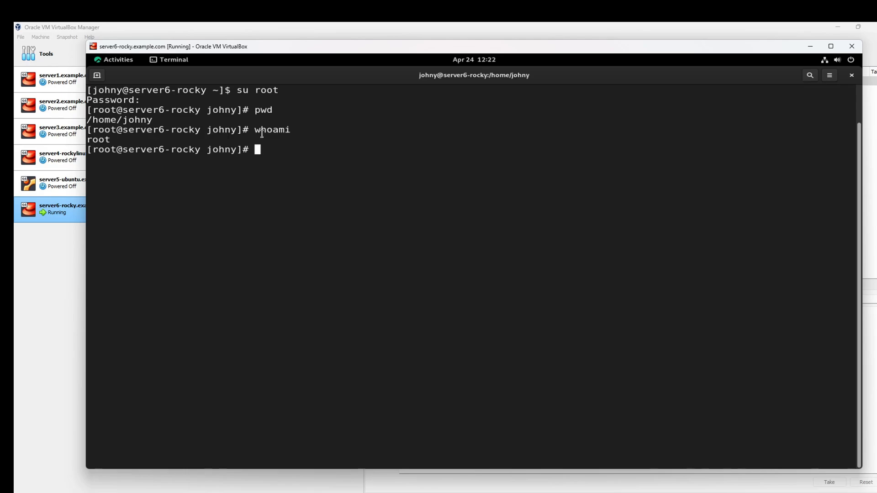
left_click_drag(93, 139, 152, 143)
left_click(208, 143)
left_click_drag(207, 151, 237, 151)
left_click(284, 159)
Step: Move to root's home /root with cd, confirm with pwd, and clear the screen
type("cd")
key("Return")
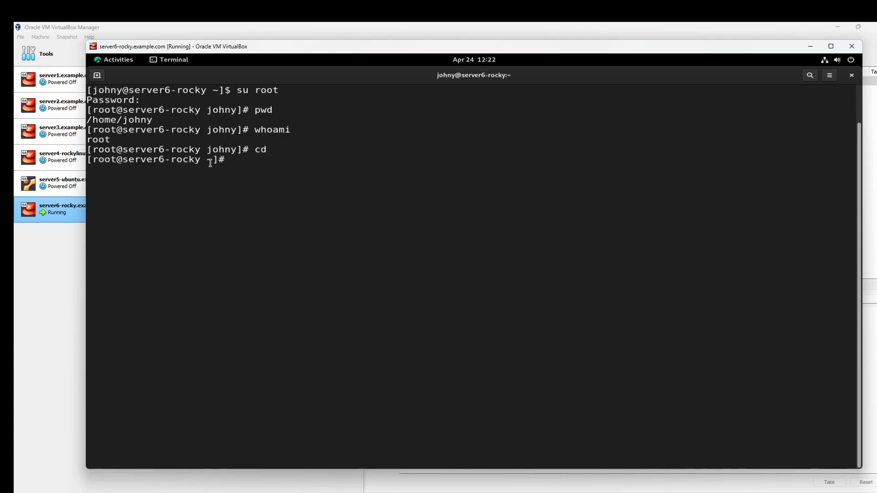
type("pwd")
key("Return")
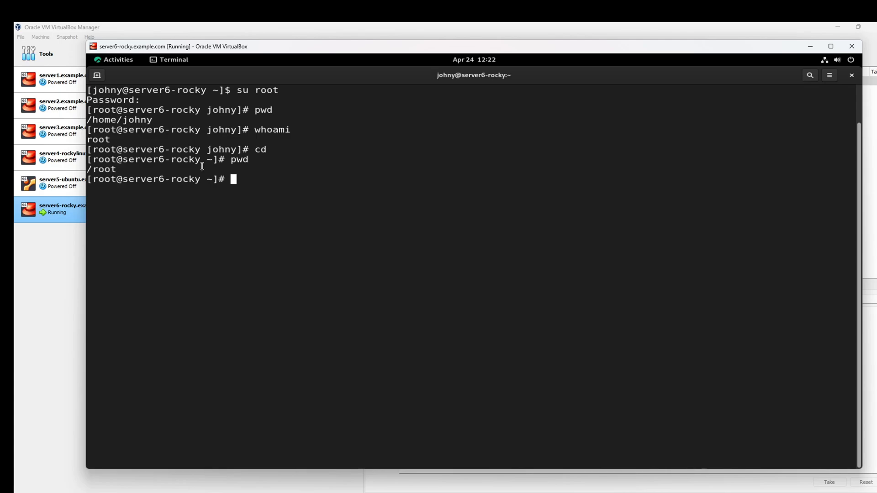
left_click_drag(206, 131, 223, 131)
left_click(280, 142)
key("ctrl+l")
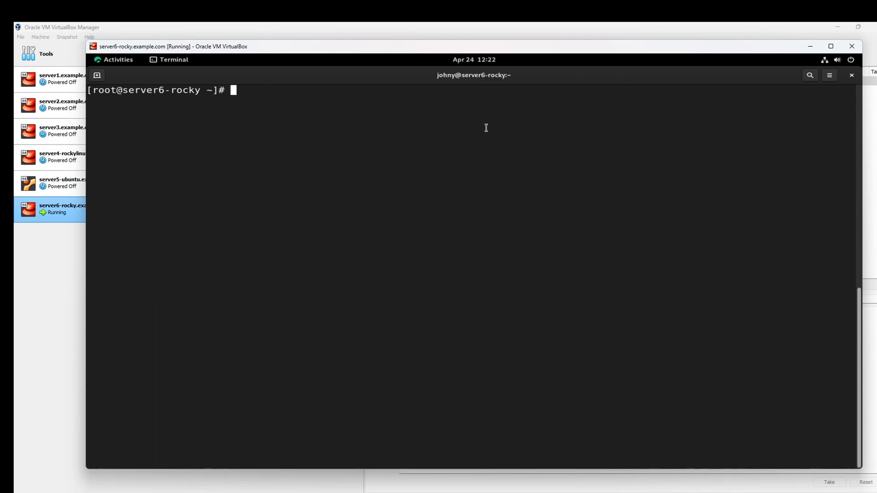
Step: Run 'dnf update' as root and review the list of packages to install and upgrade
type("dnf update")
key("Return")
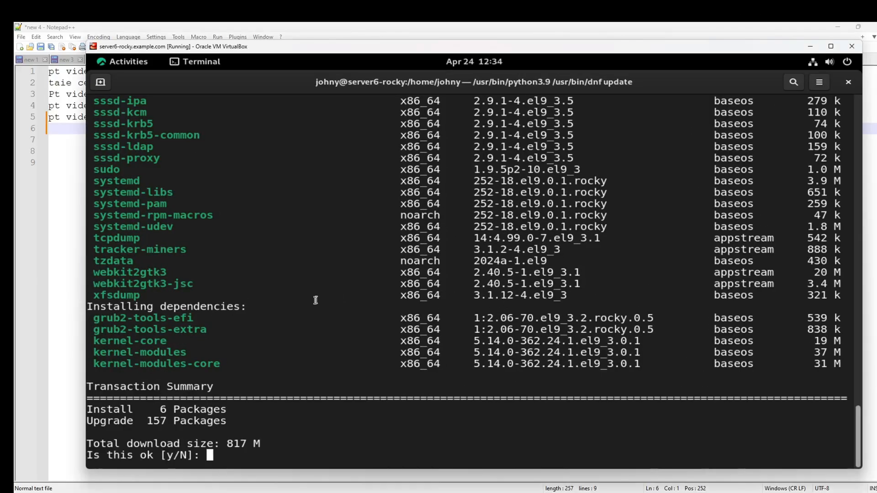
scroll(286, 300, "up", 20)
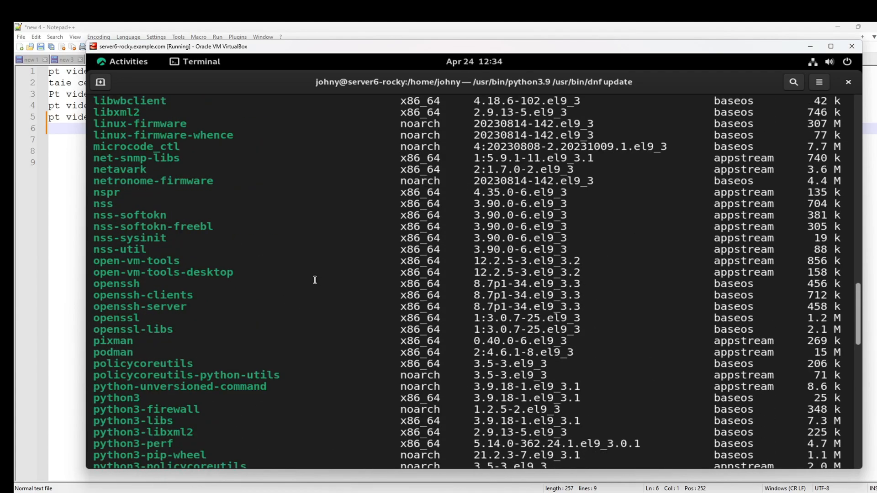
scroll(315, 280, "up", 20)
scroll(317, 281, "down", 7)
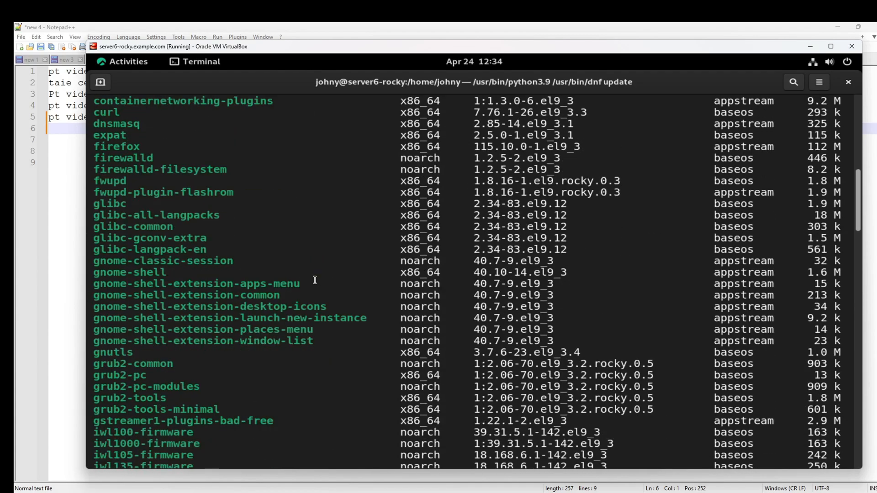
scroll(316, 281, "down", 9)
left_click_drag(855, 285, 852, 122)
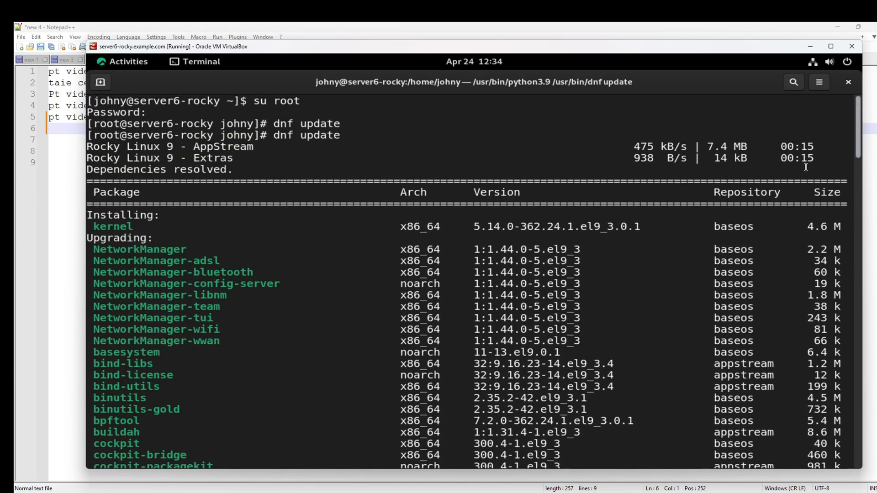
left_click_drag(858, 121, 856, 429)
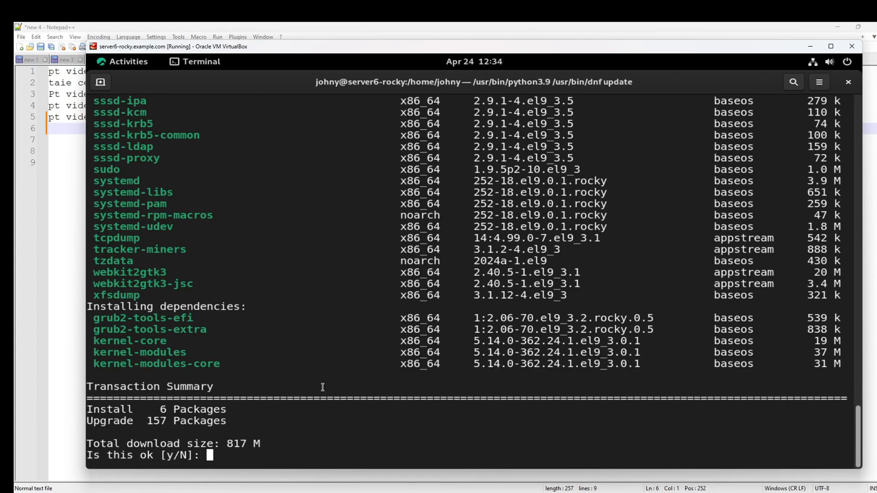
Step: Answer y to install 6 and upgrade 157 packages, noting the kernel-core line
type("y")
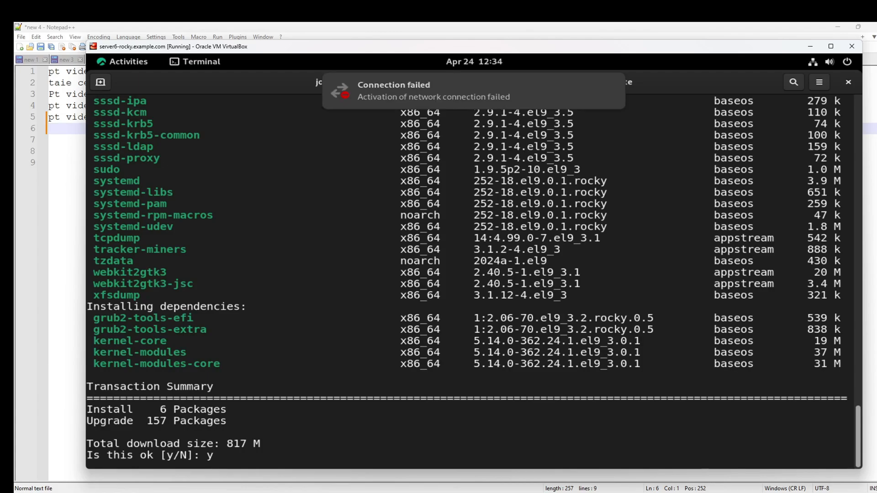
key("Return")
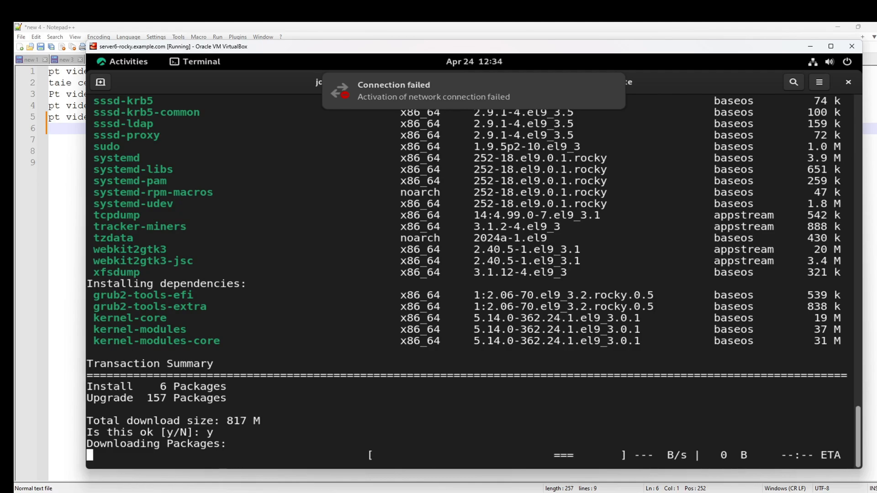
left_click_drag(100, 318, 645, 323)
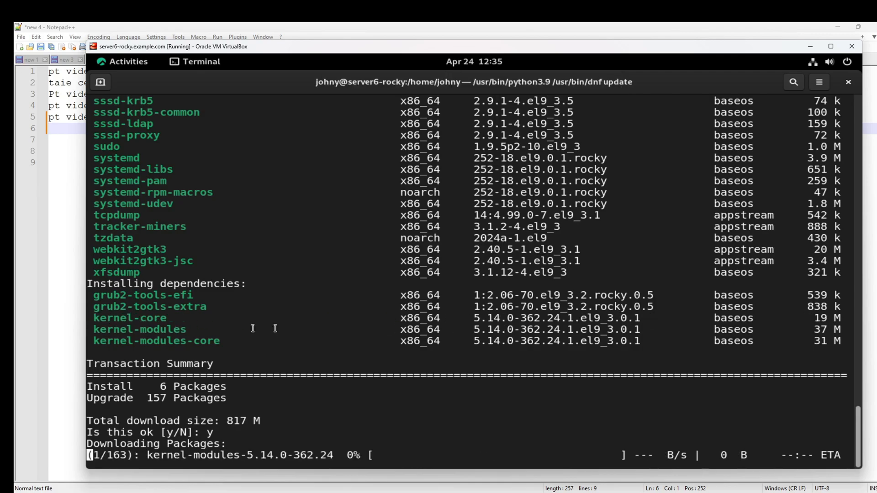
left_click_drag(100, 318, 173, 318)
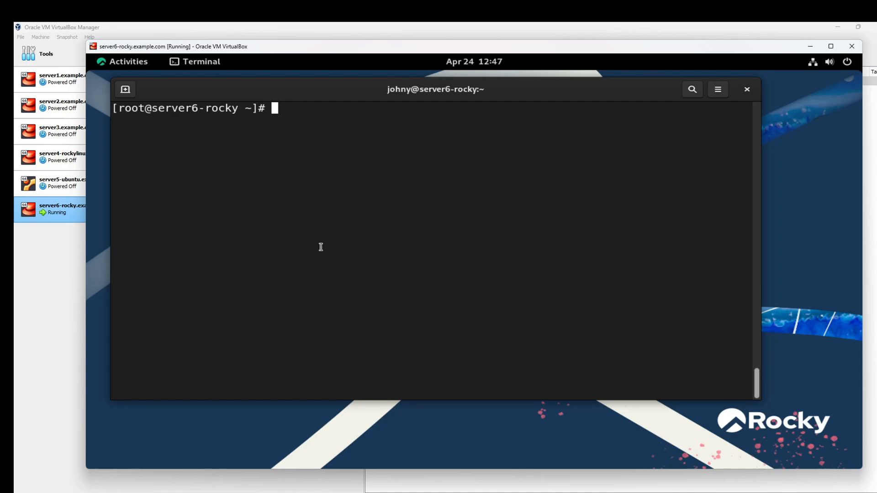
Step: Run 'shutdown now' at the root prompt
type("shutdown now")
key("Return")
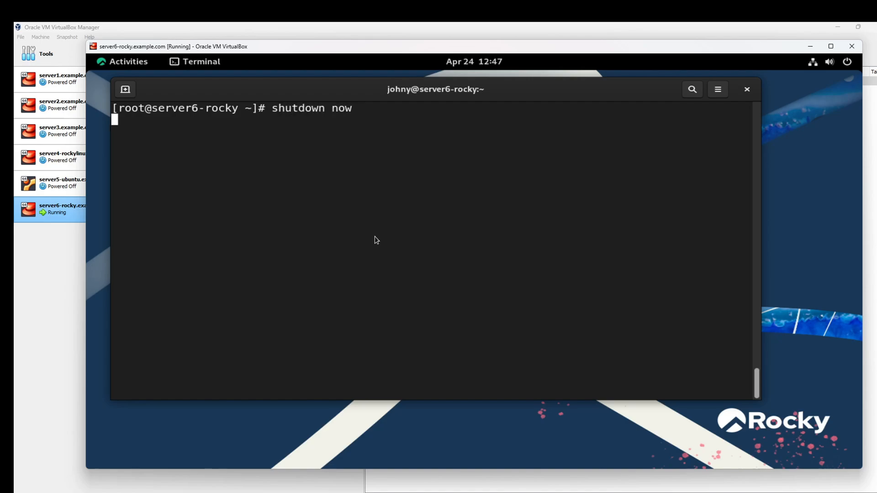